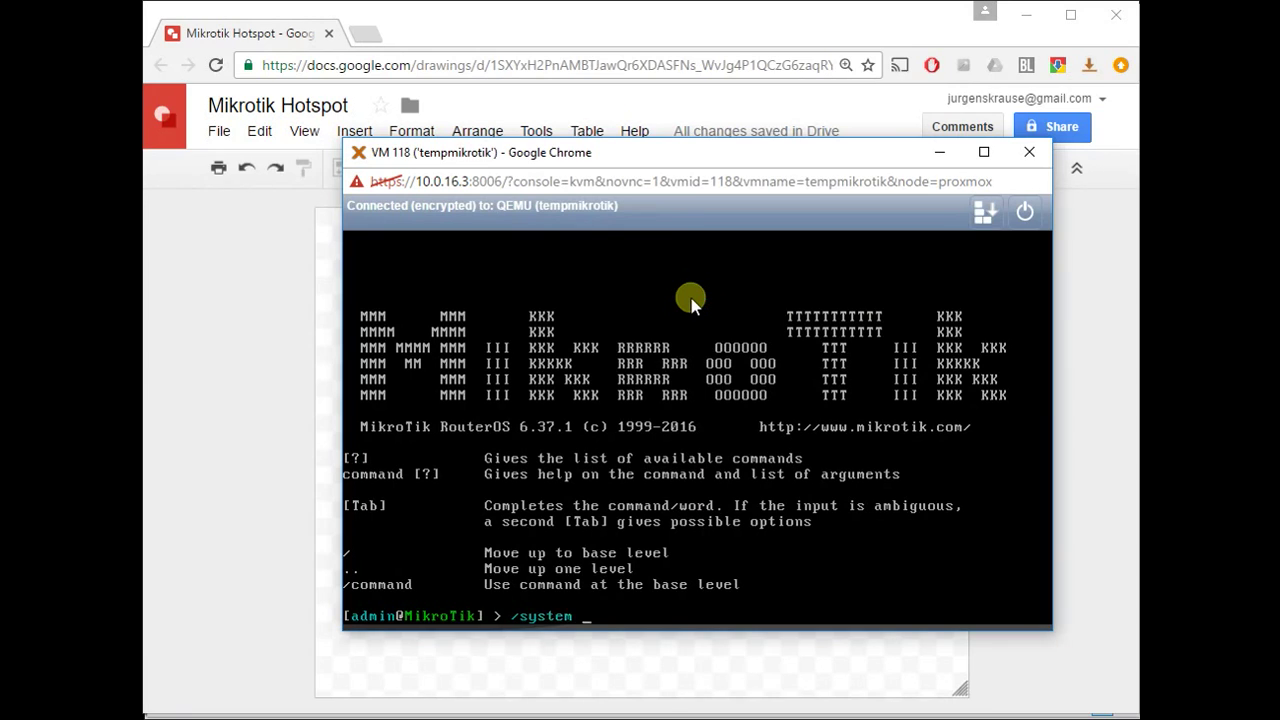
# - Run /system reset-configuration with no-defaults=yes and skip-backup=yes, and confirm the reset with y
pyautogui.write('et')
pyautogui.press('Tab')
pyautogui.write('no')
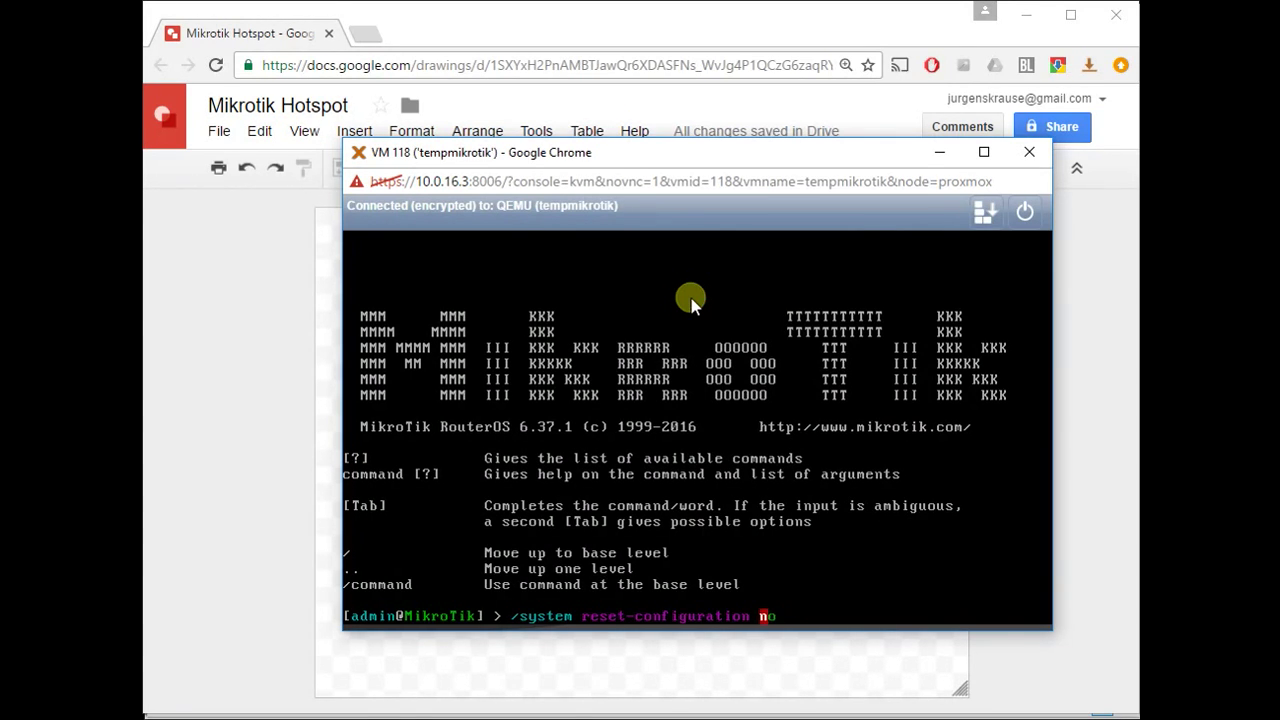
pyautogui.press('Tab')
pyautogui.write('yes ski')
pyautogui.press('Tab')
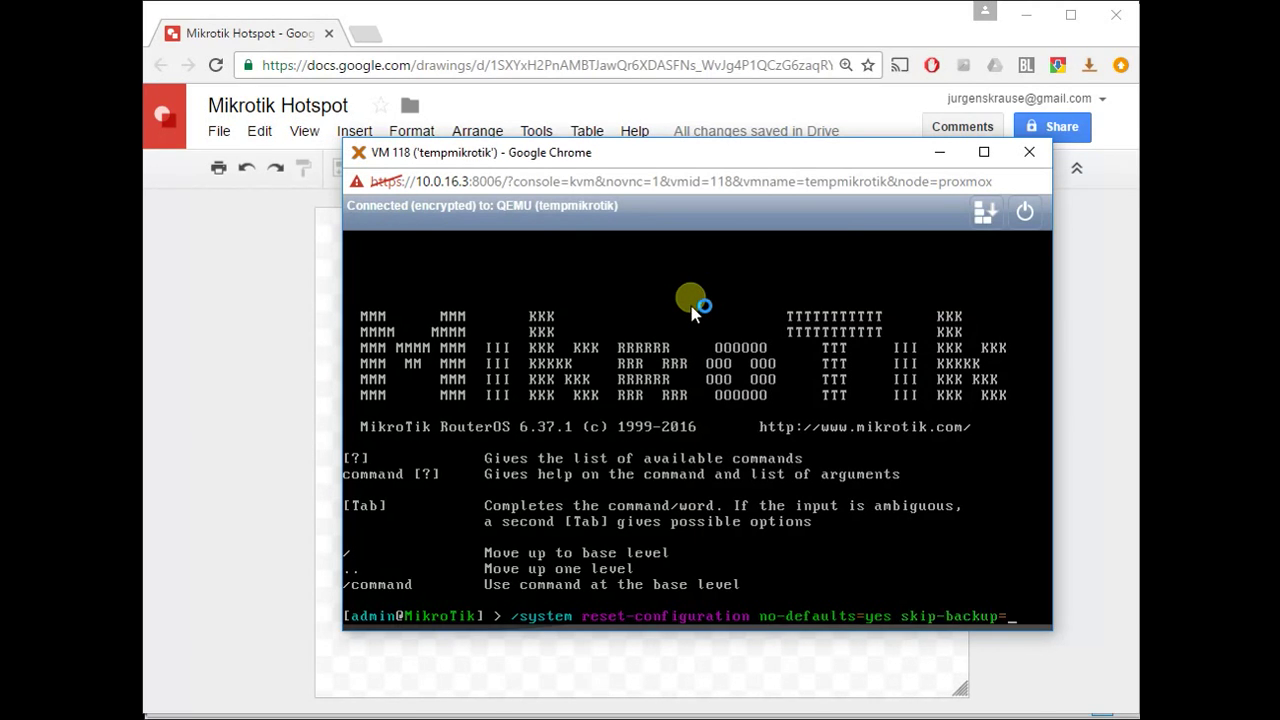
pyautogui.write('yes')
pyautogui.press('Return')
pyautogui.press('y')
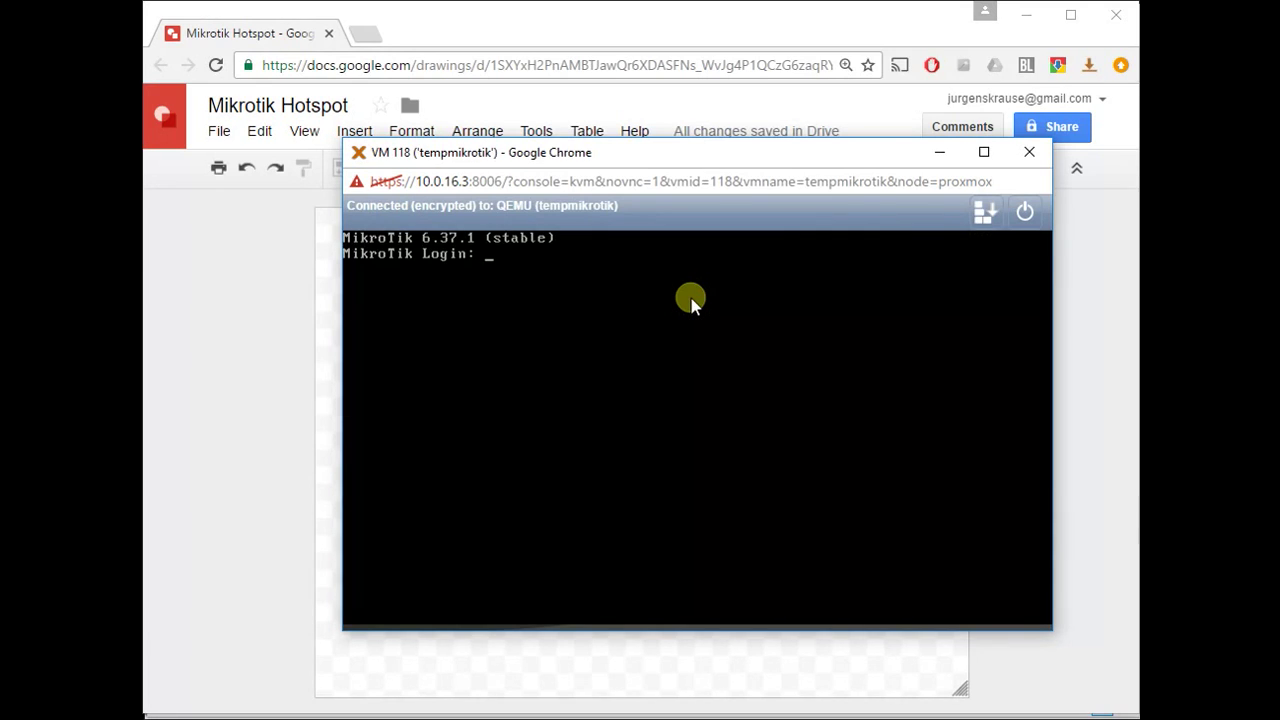
# - Log in as admin and list the router's IP addresses, showing 10.0.16.252/24
pyautogui.write('admin')
pyautogui.press('Return')
pyautogui.press('Return')
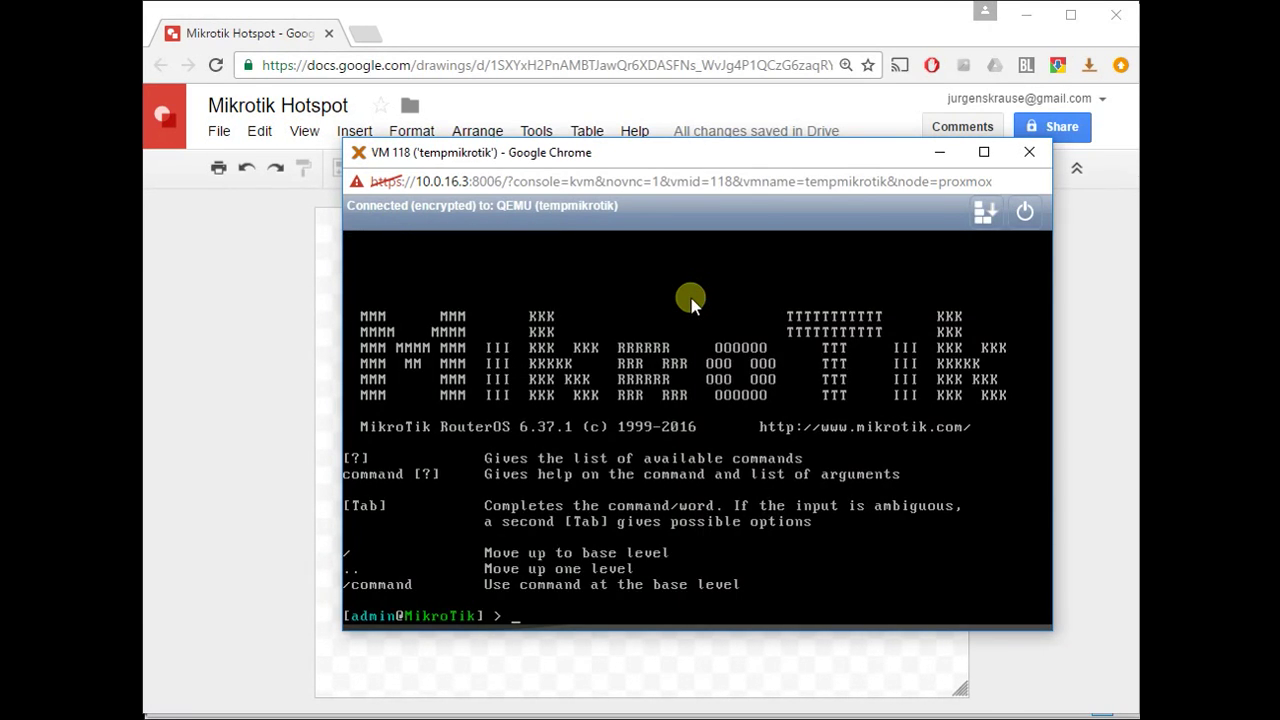
pyautogui.write('ip address print')
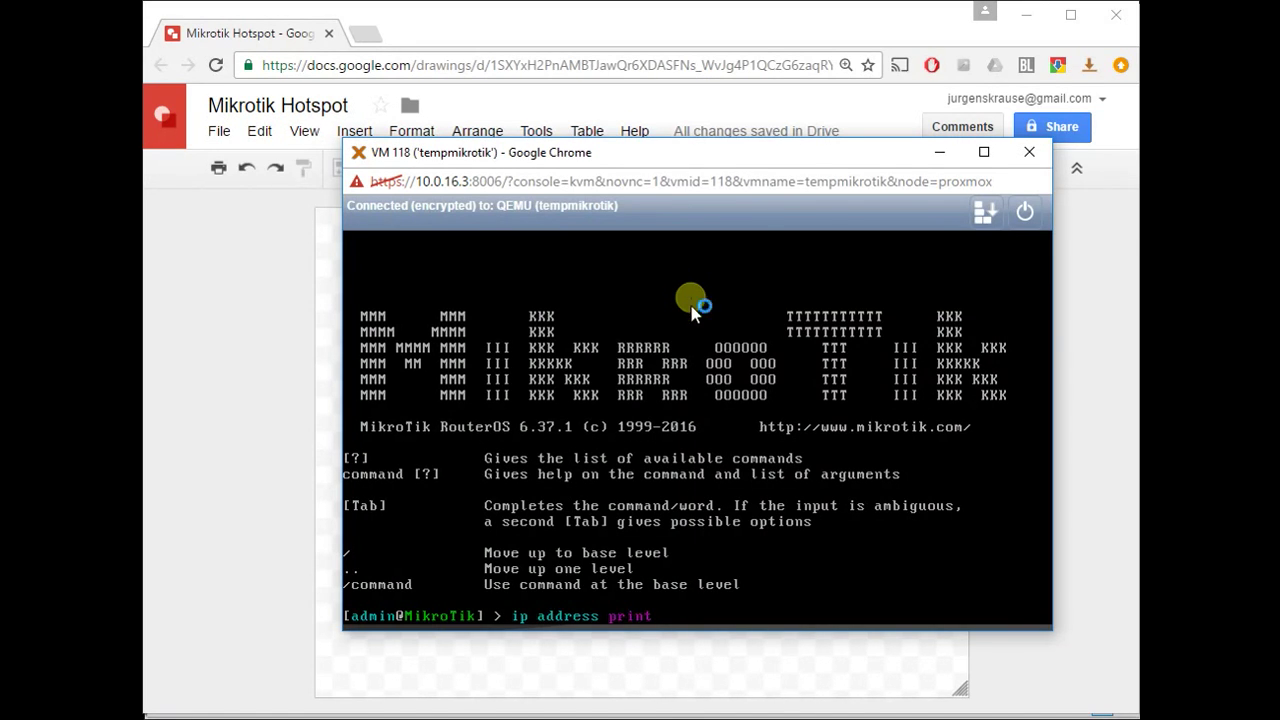
pyautogui.press('Return')
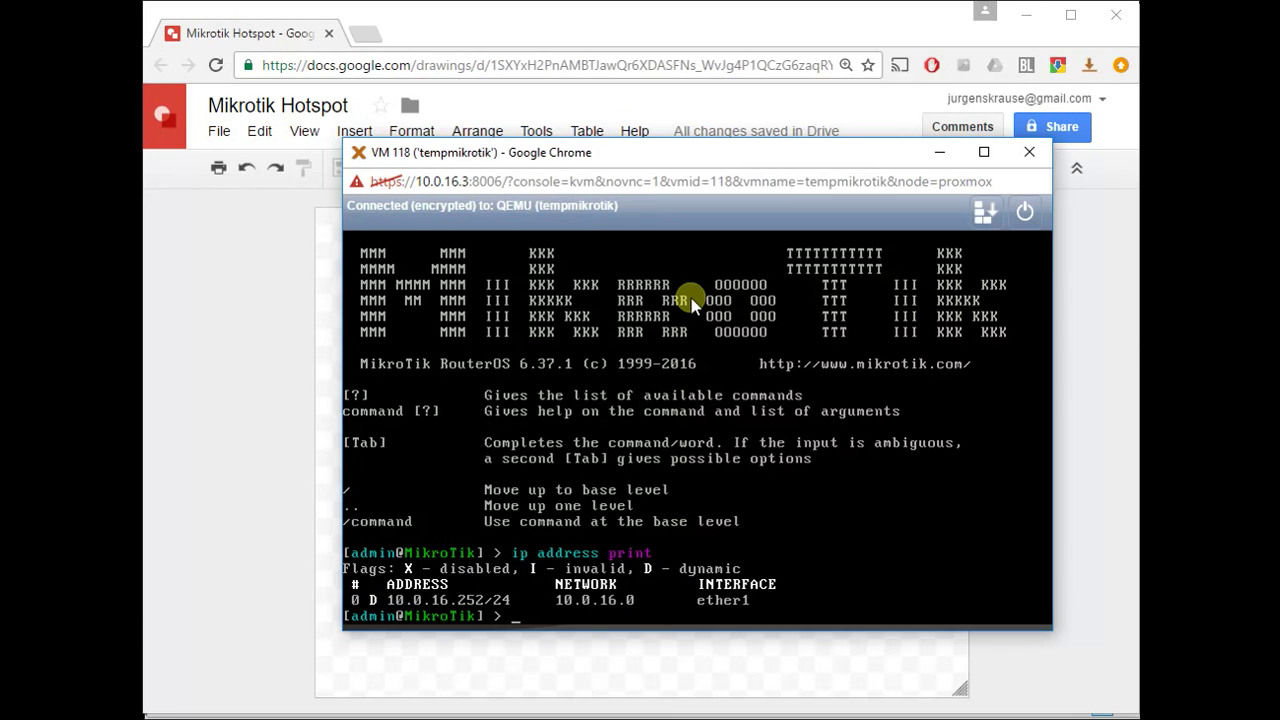
# - Ping google.com to confirm internet access, then log out of the router with quit
pyautogui.write('ping google.com')
pyautogui.press('Return')
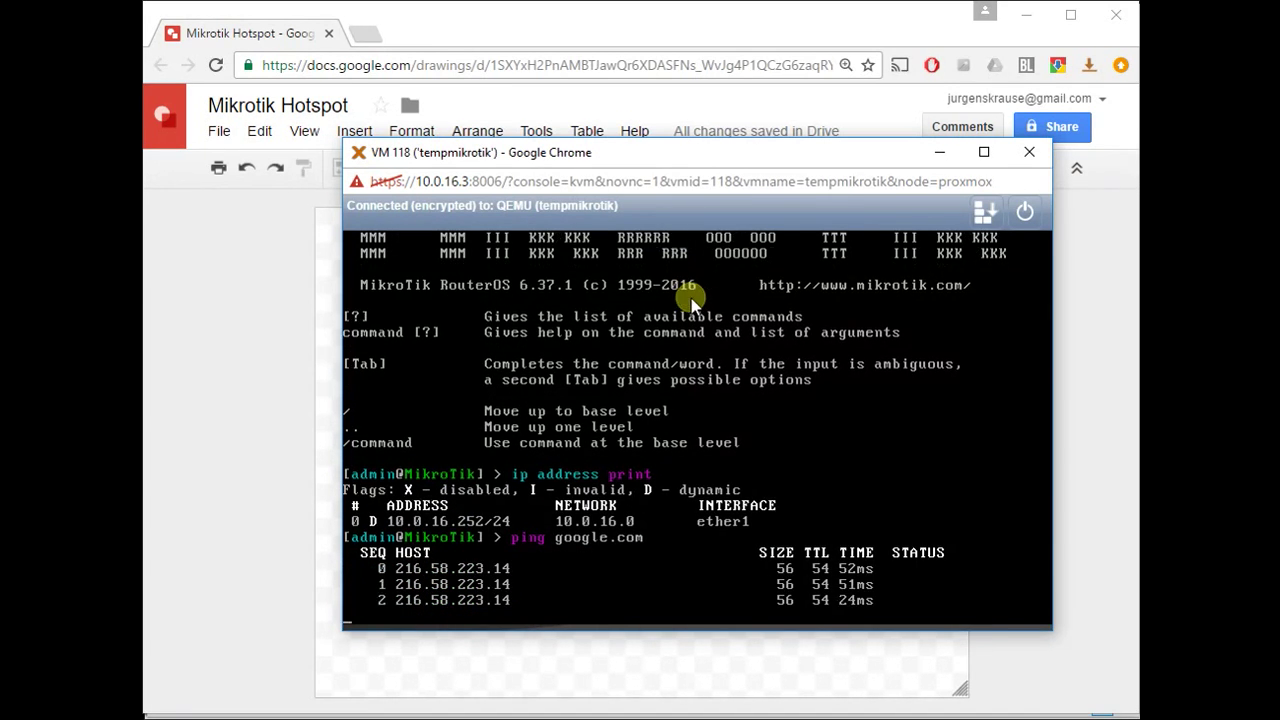
pyautogui.hotkey('ctrl', 'c')
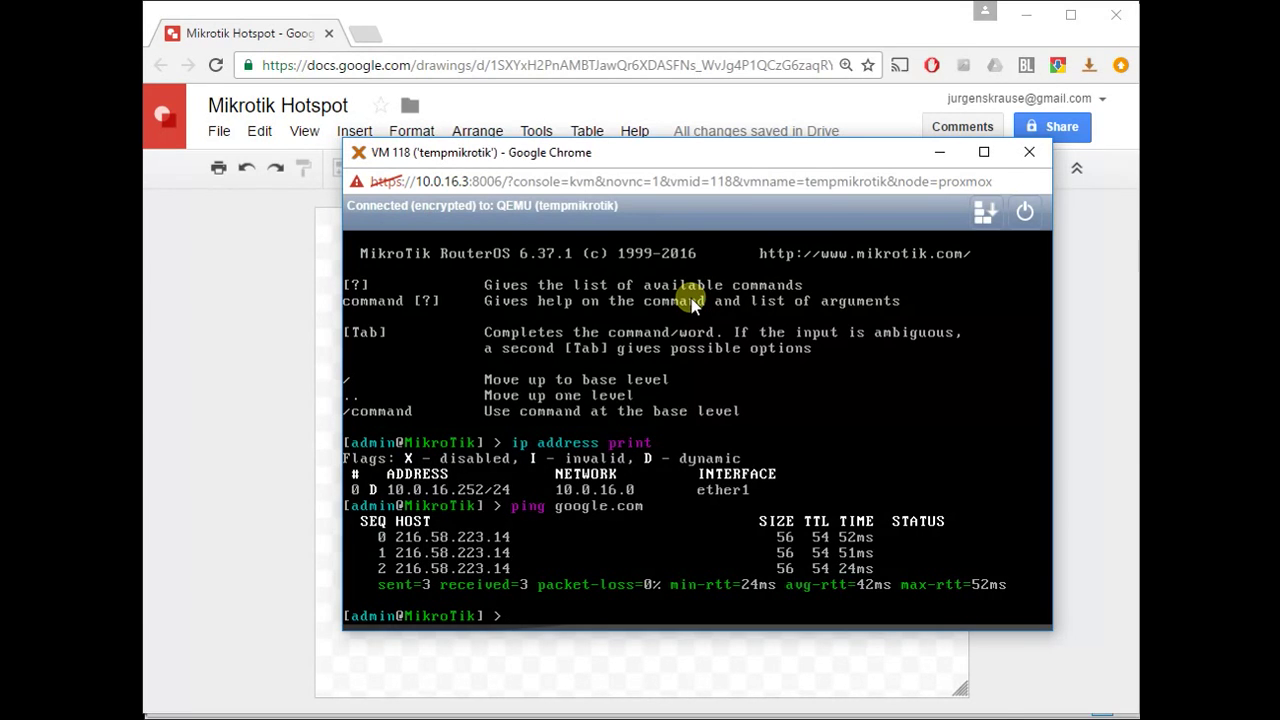
pyautogui.write('quit')
pyautogui.press('Return')
pyautogui.hotkey('alt', 'Tab')
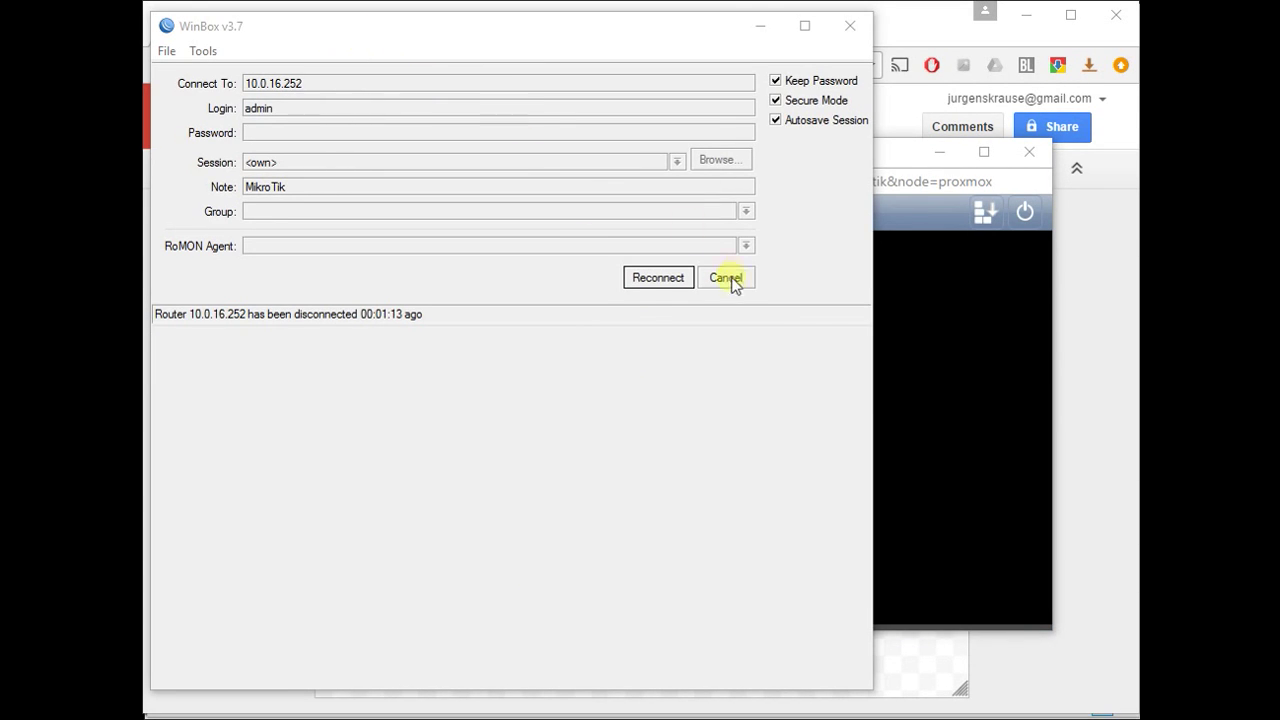
# - Reconnect WinBox to 10.0.16.252 and add a bridge named loopback
pyautogui.click(664, 283)
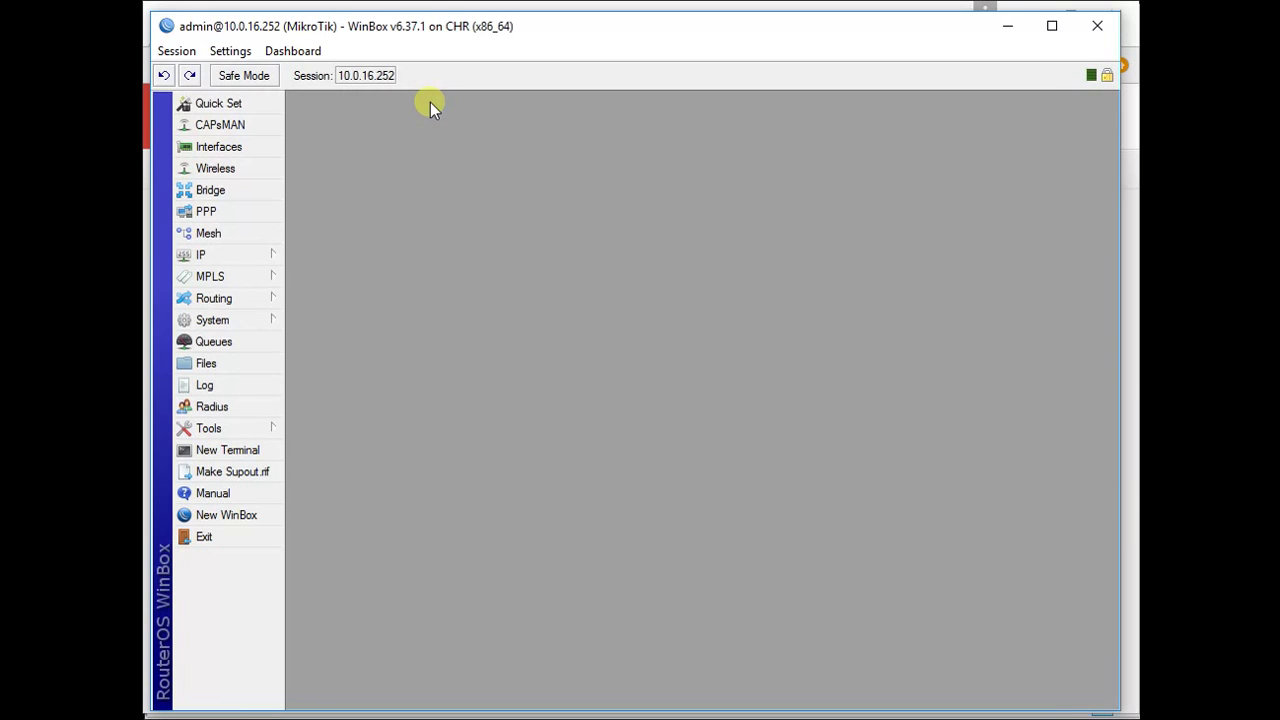
pyautogui.click(233, 188)
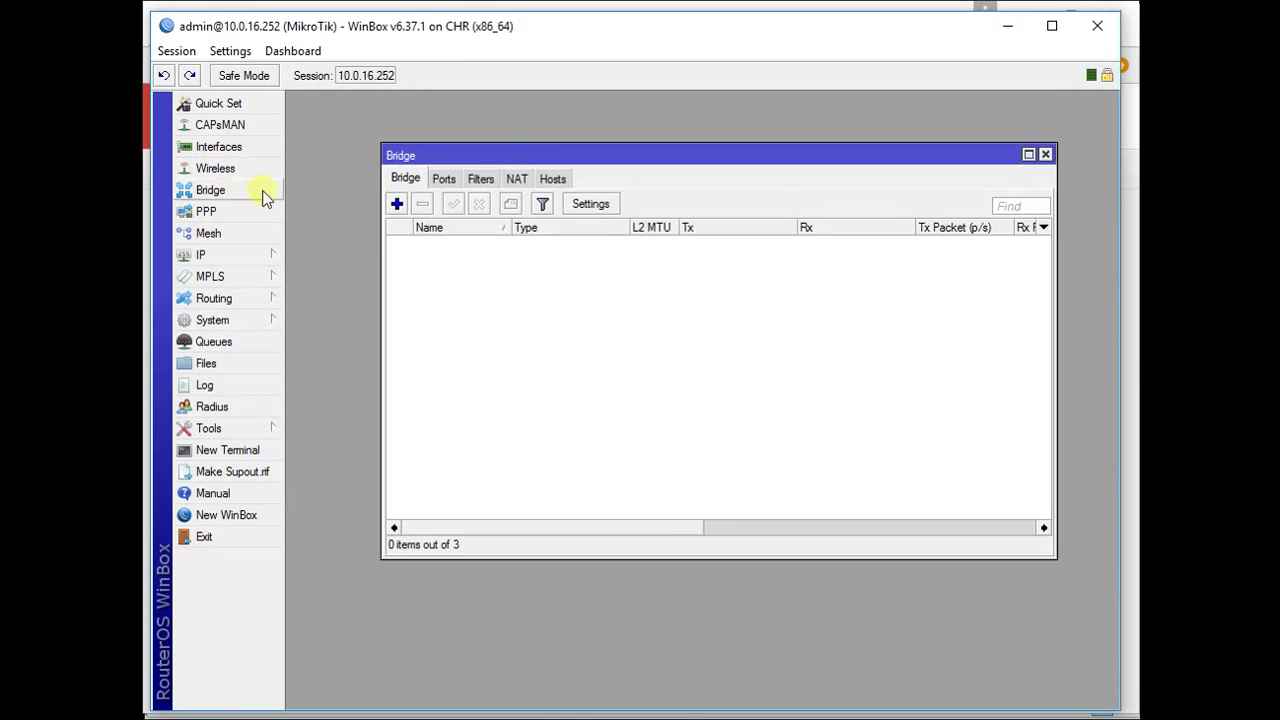
pyautogui.click(396, 204)
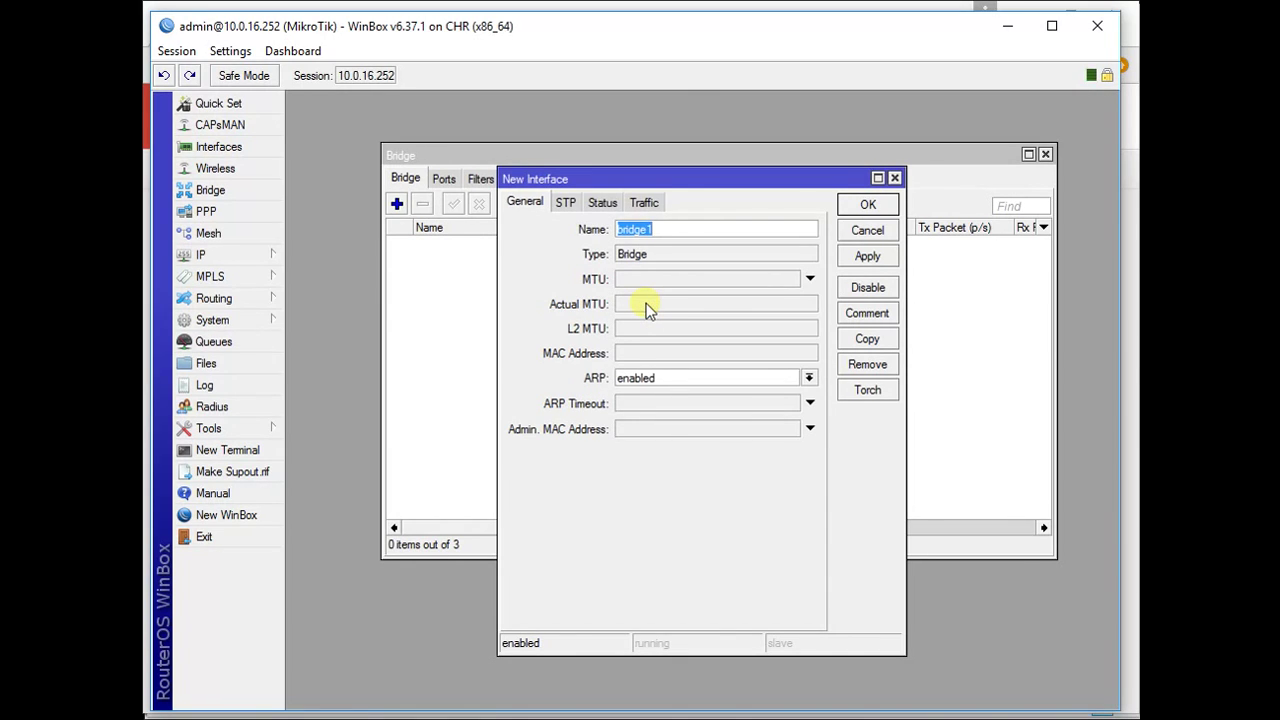
pyautogui.write('loopback')
pyautogui.click(860, 205)
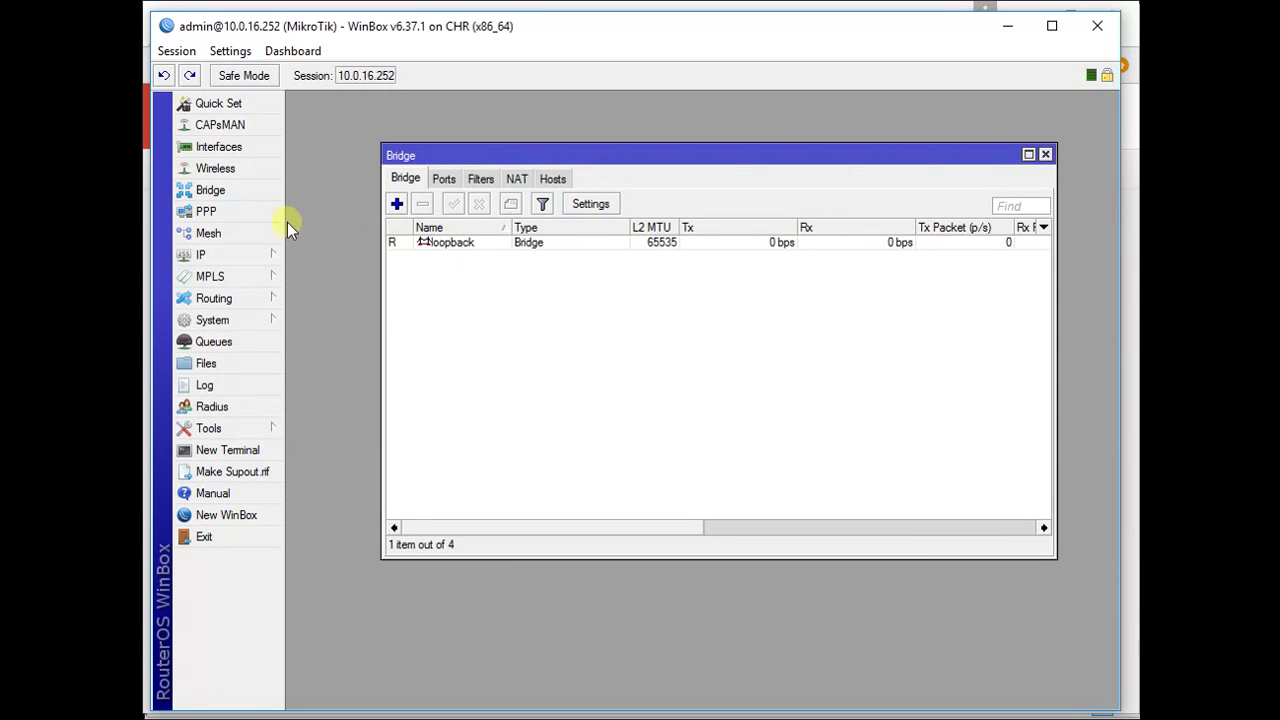
pyautogui.click(250, 254)
# - Add the IP address 10.255.255.1/32 on the loopback interface and apply it
pyautogui.click(340, 297)
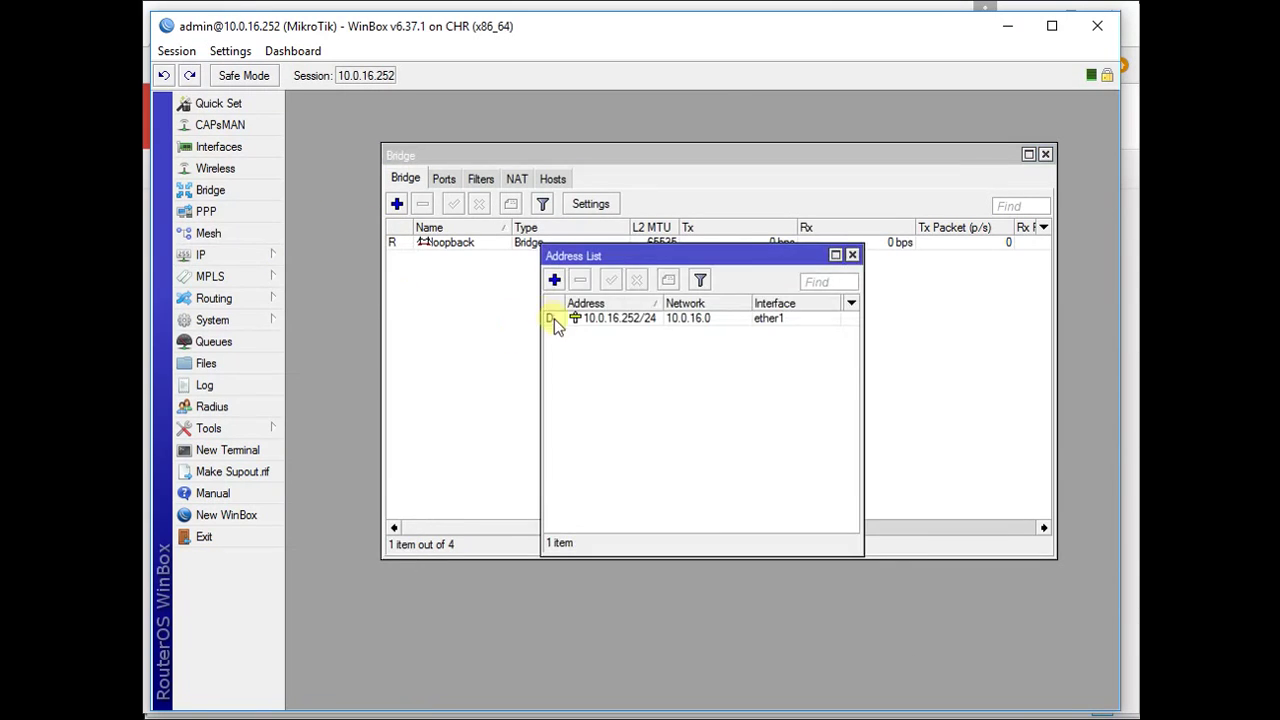
pyautogui.click(555, 280)
pyautogui.write('10')
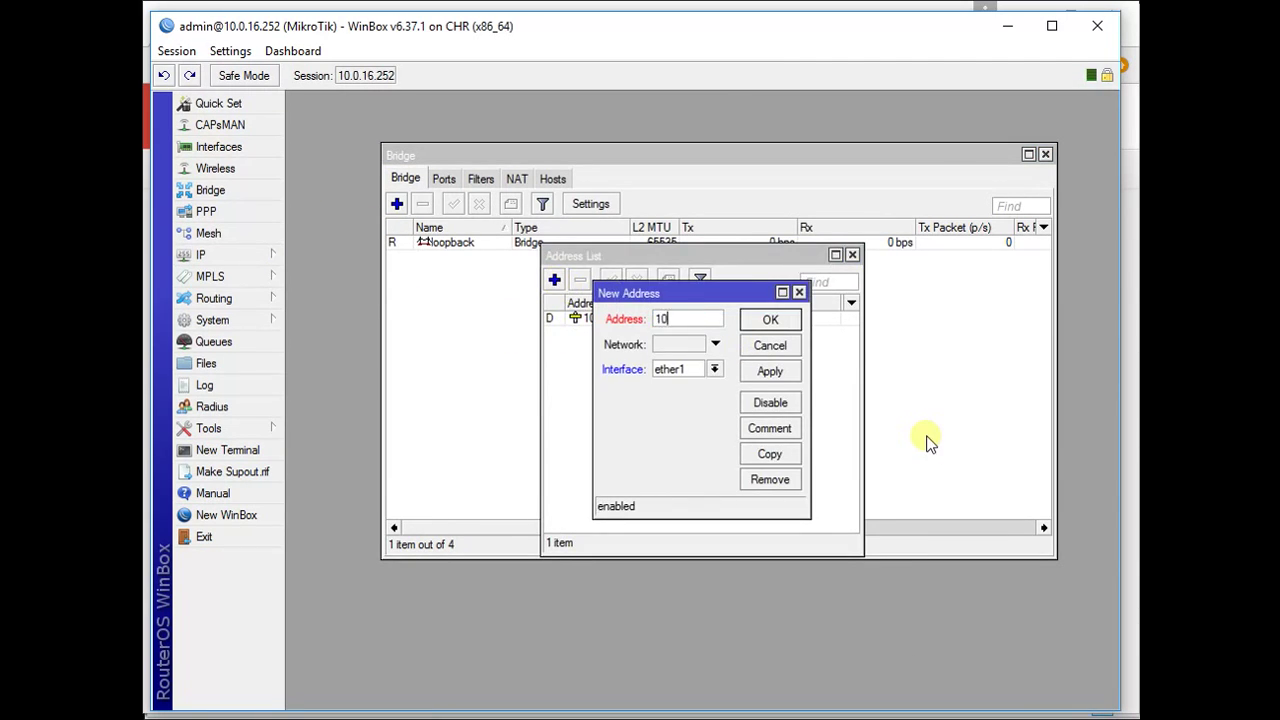
pyautogui.write('.225')
pyautogui.press('BackSpace')
pyautogui.press('BackSpace')
pyautogui.write('55.255.1/32')
pyautogui.click(714, 369)
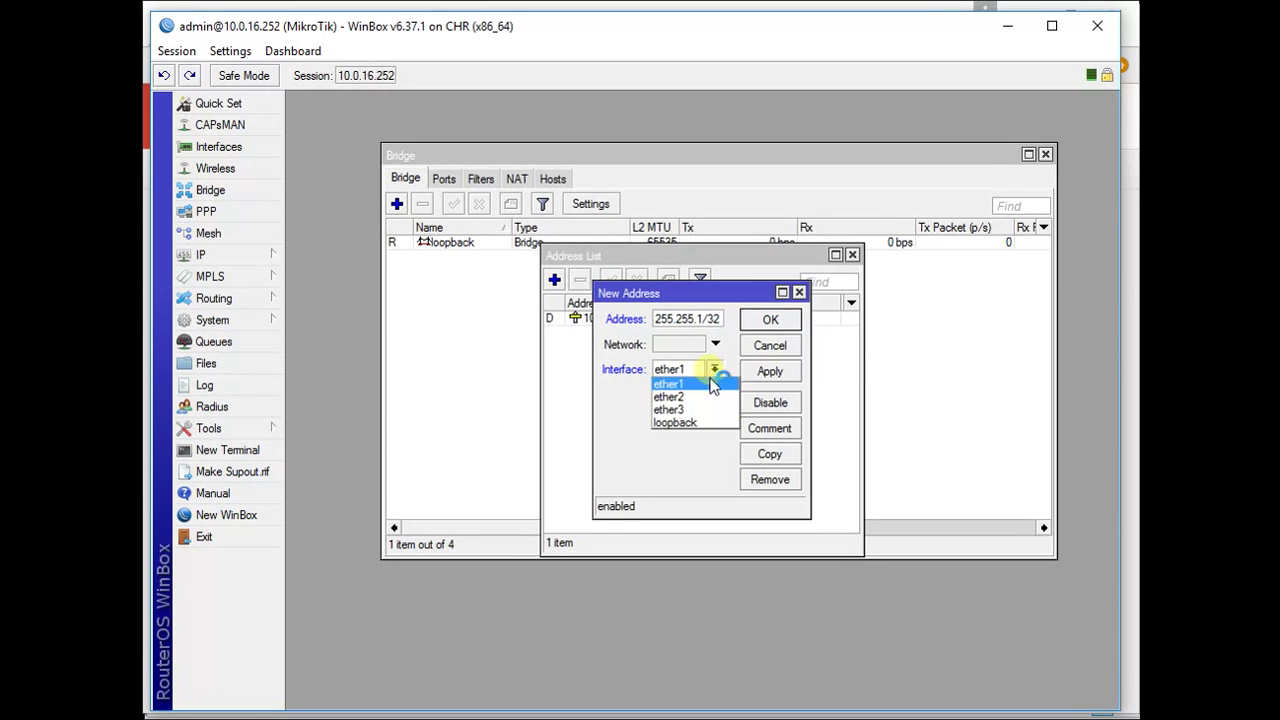
pyautogui.click(678, 426)
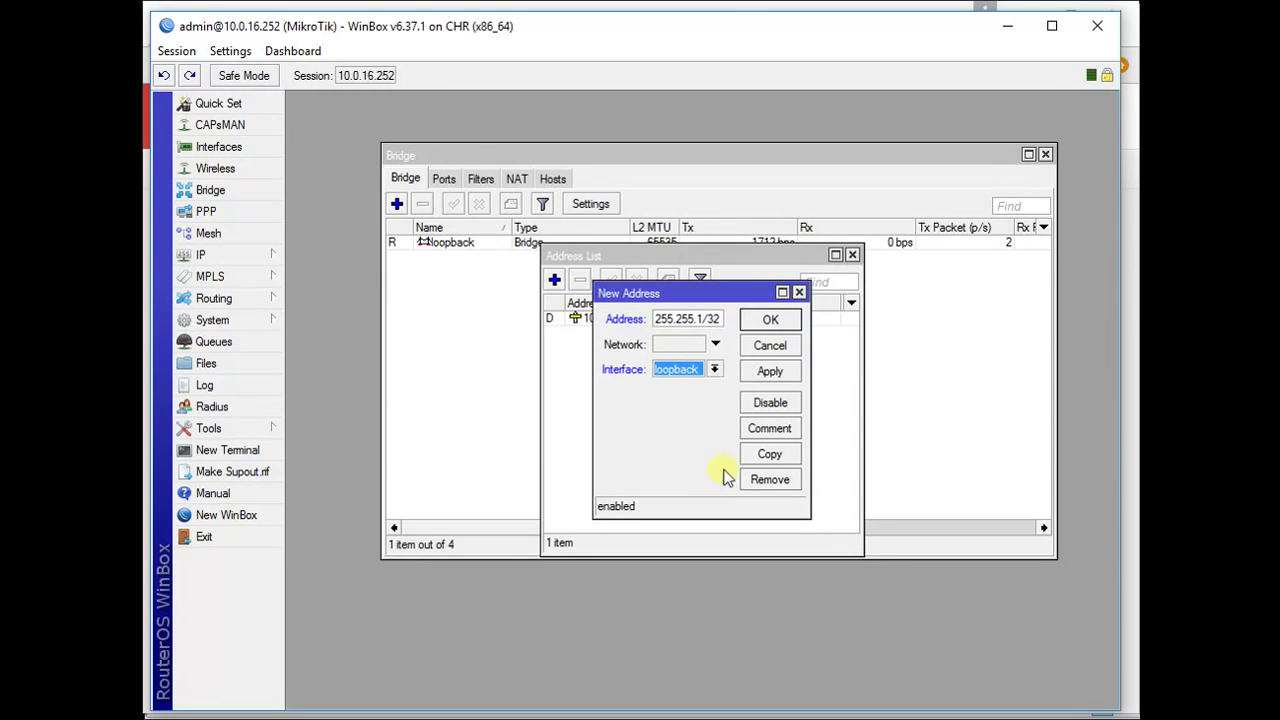
pyautogui.click(771, 378)
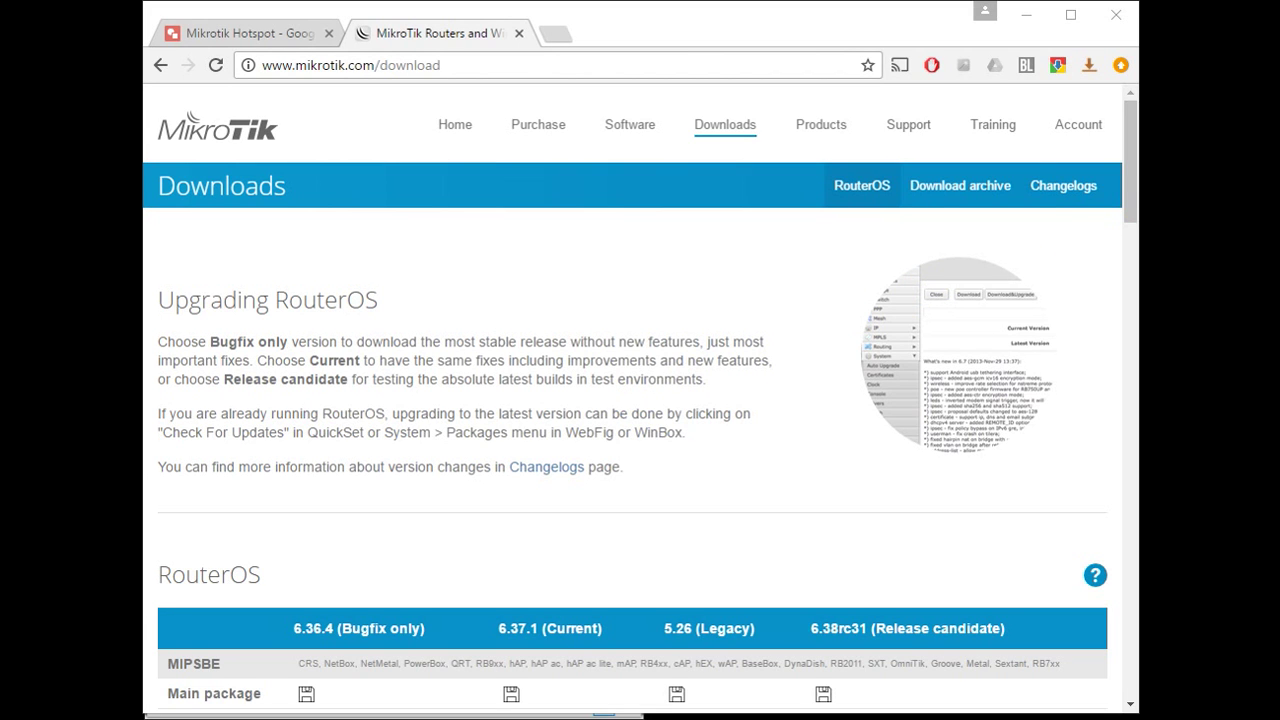
# - Download the Cloud Hosted Router 6.37.1 extra packages from mikrotik.com/download
pyautogui.moveTo(1131, 158); pyautogui.dragTo(1132, 158)
pyautogui.click(481, 65)
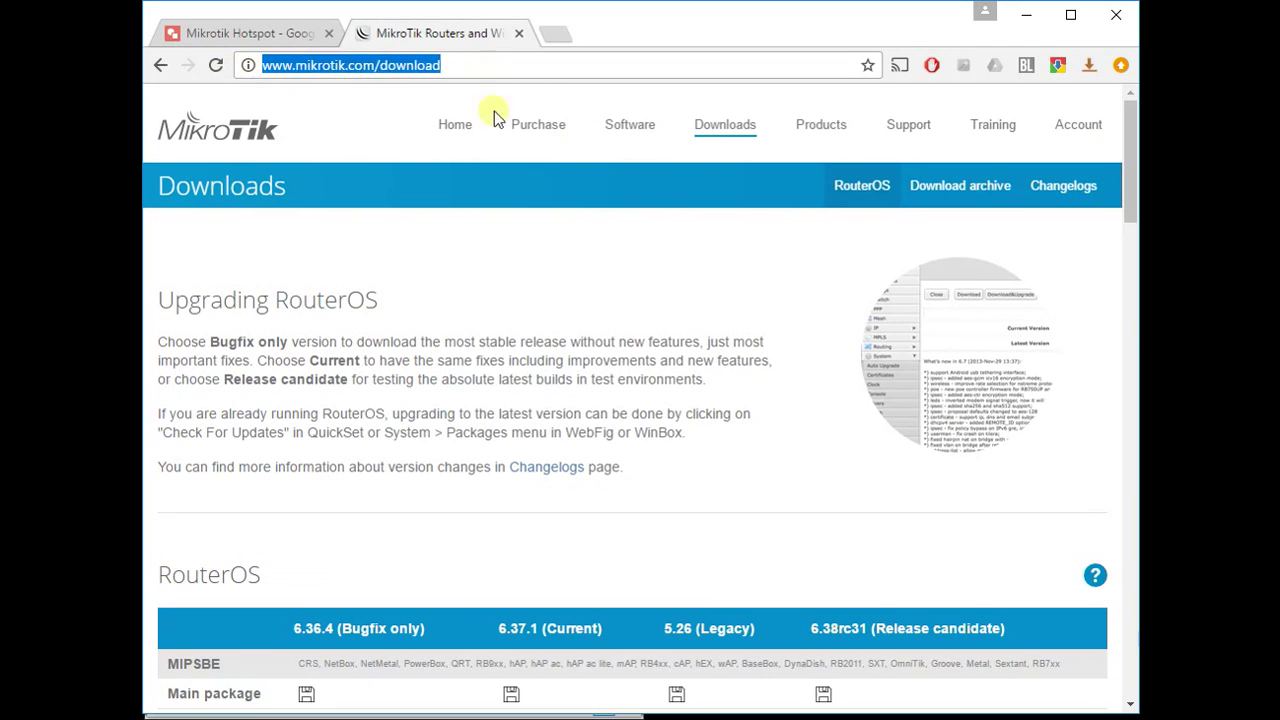
pyautogui.moveTo(1130, 145); pyautogui.dragTo(1131, 425)
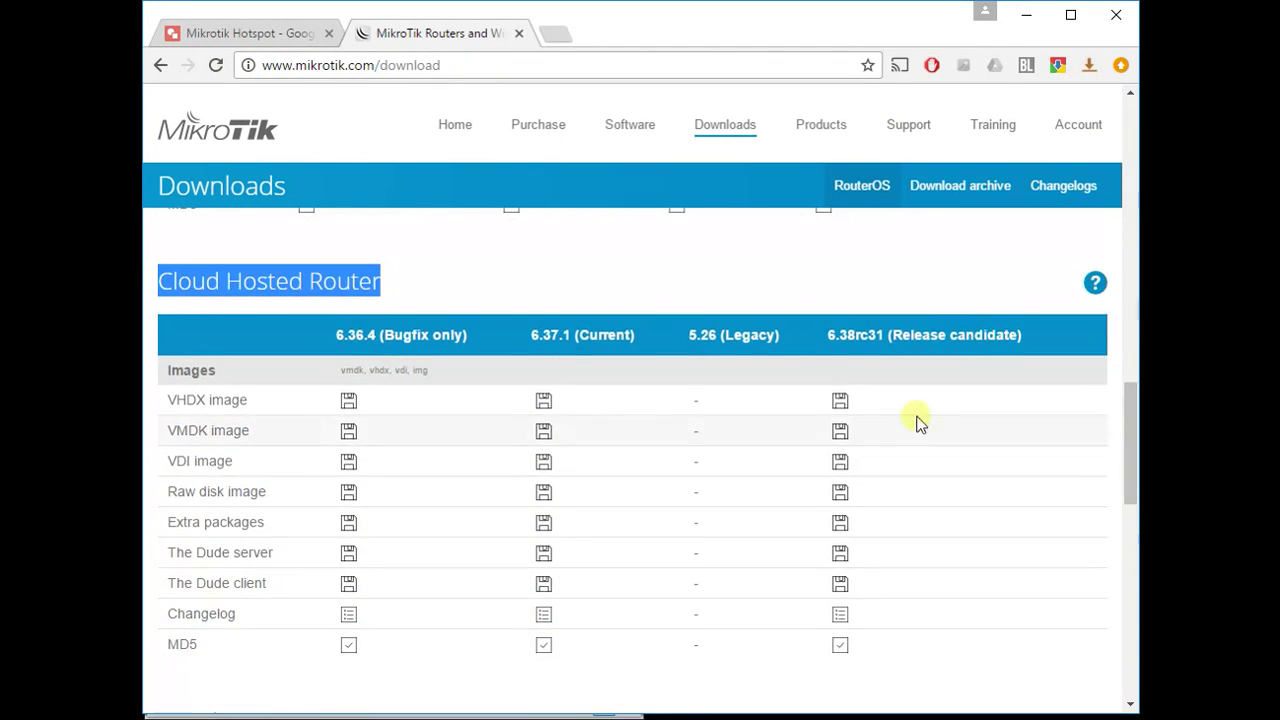
pyautogui.click(388, 305)
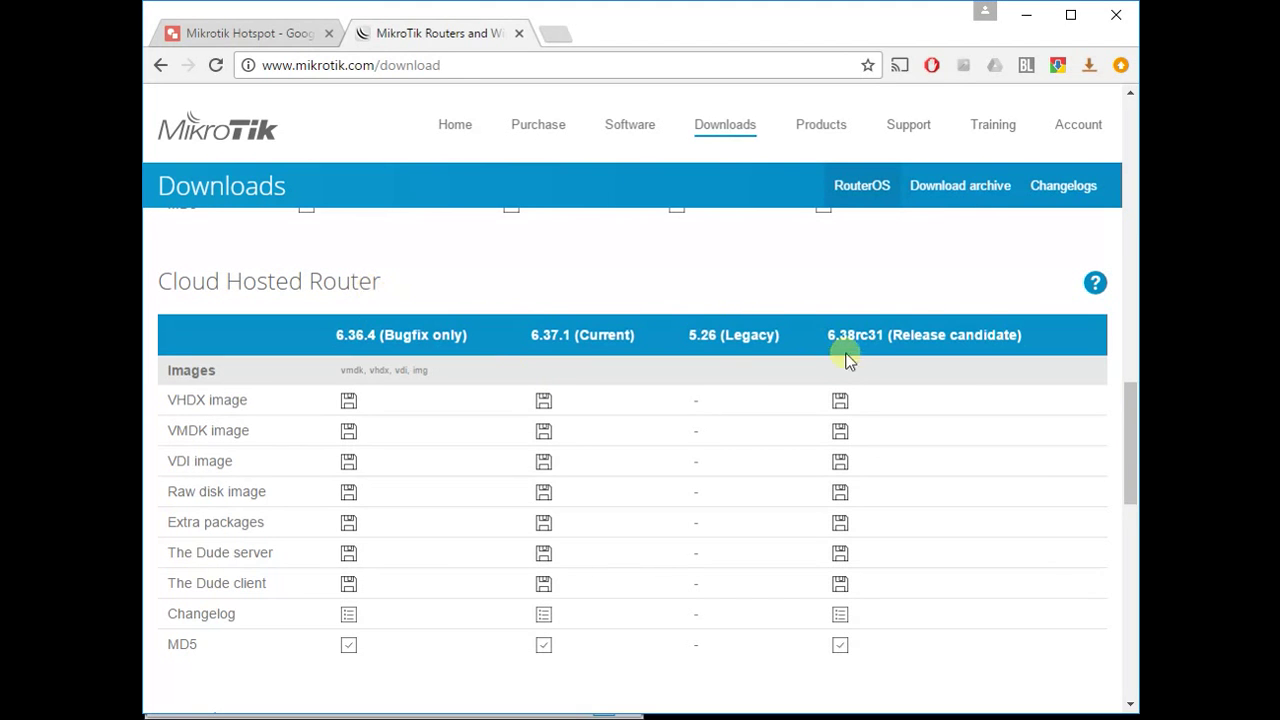
pyautogui.moveTo(1127, 444)
pyautogui.mouseDown()
pyautogui.moveTo(1109, 234)
pyautogui.moveTo(1123, 360)
pyautogui.moveTo(1100, 420)
pyautogui.moveTo(1119, 462)
pyautogui.mouseUp()
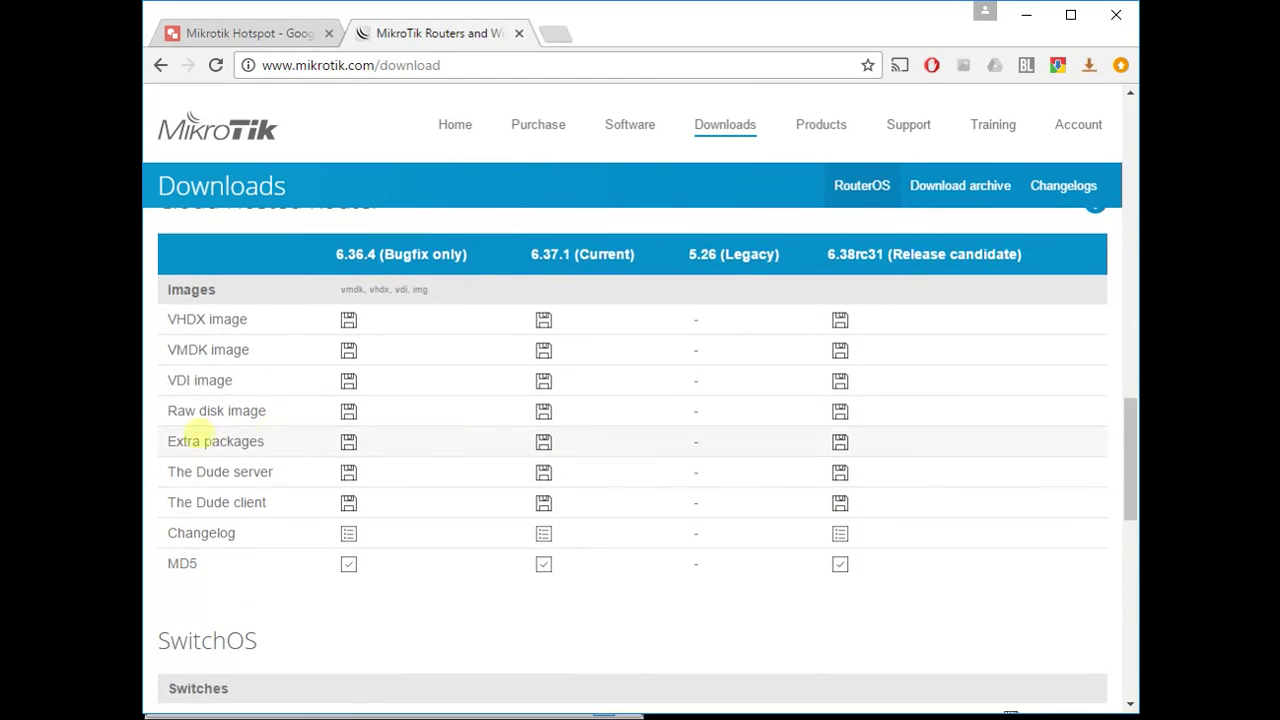
pyautogui.moveTo(172, 441); pyautogui.dragTo(268, 443)
pyautogui.scroll(1, 300, 440)
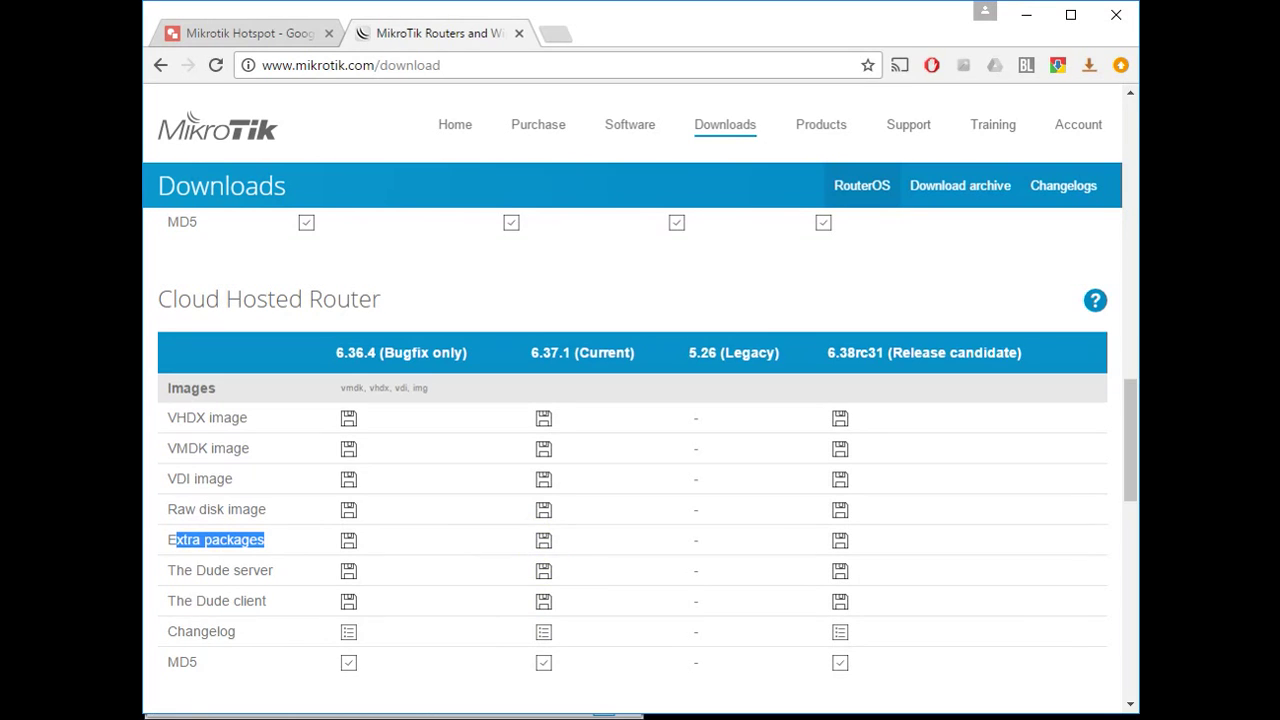
pyautogui.hotkey('alt', 'Tab')
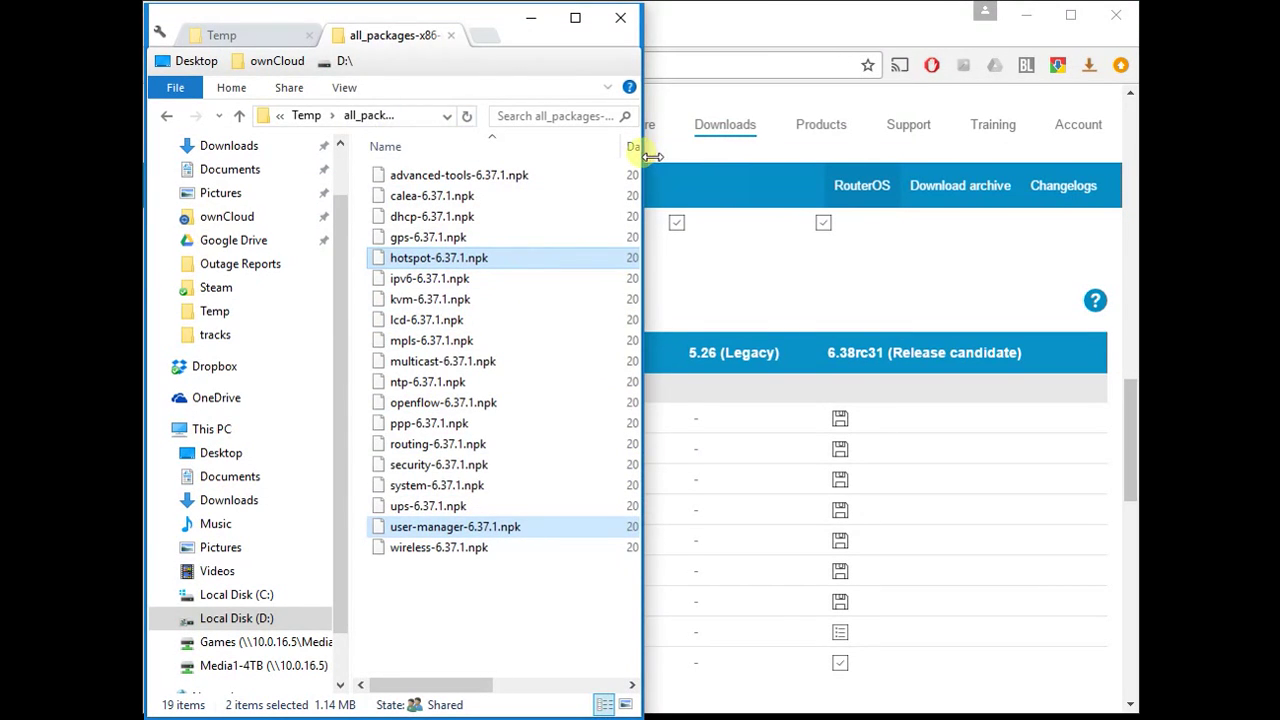
# - Widen the all_packages-x86-6.37.1 folder window and resize WinBox to sit beside it
pyautogui.moveTo(650, 156); pyautogui.dragTo(782, 156)
pyautogui.click(449, 581)
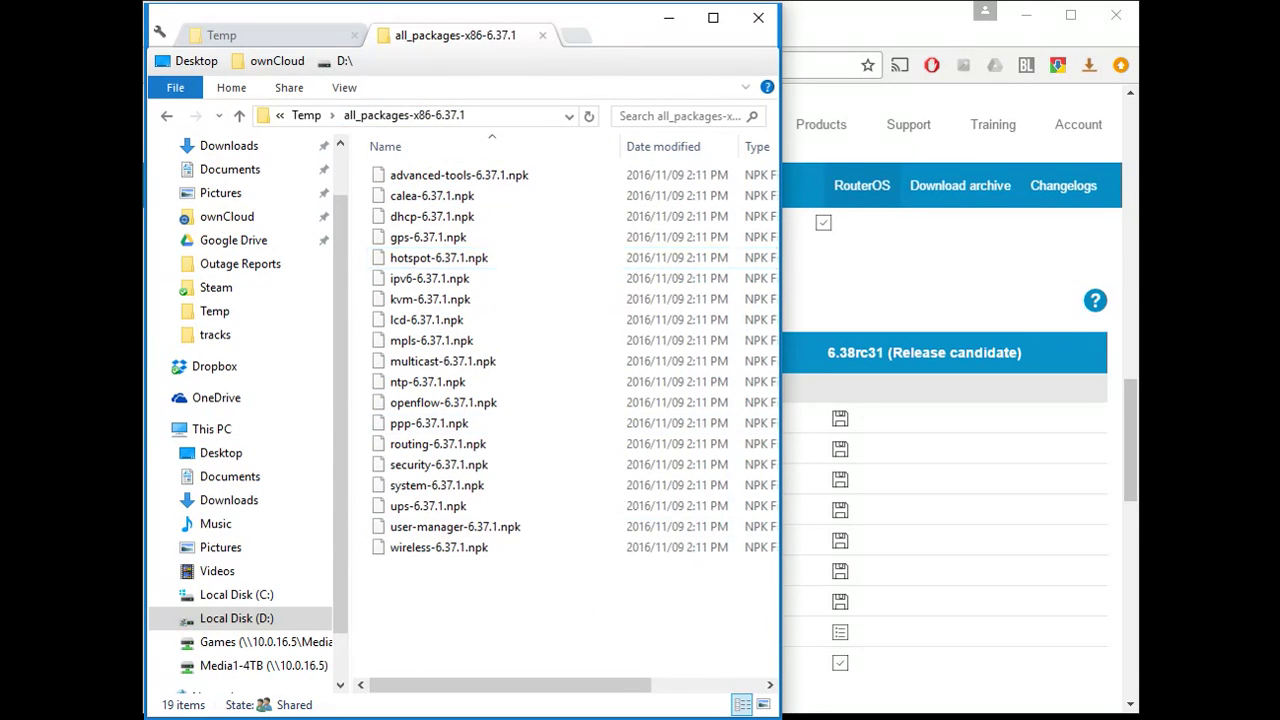
pyautogui.hotkey('alt', 'Tab')
pyautogui.moveTo(148, 389); pyautogui.dragTo(620, 395)
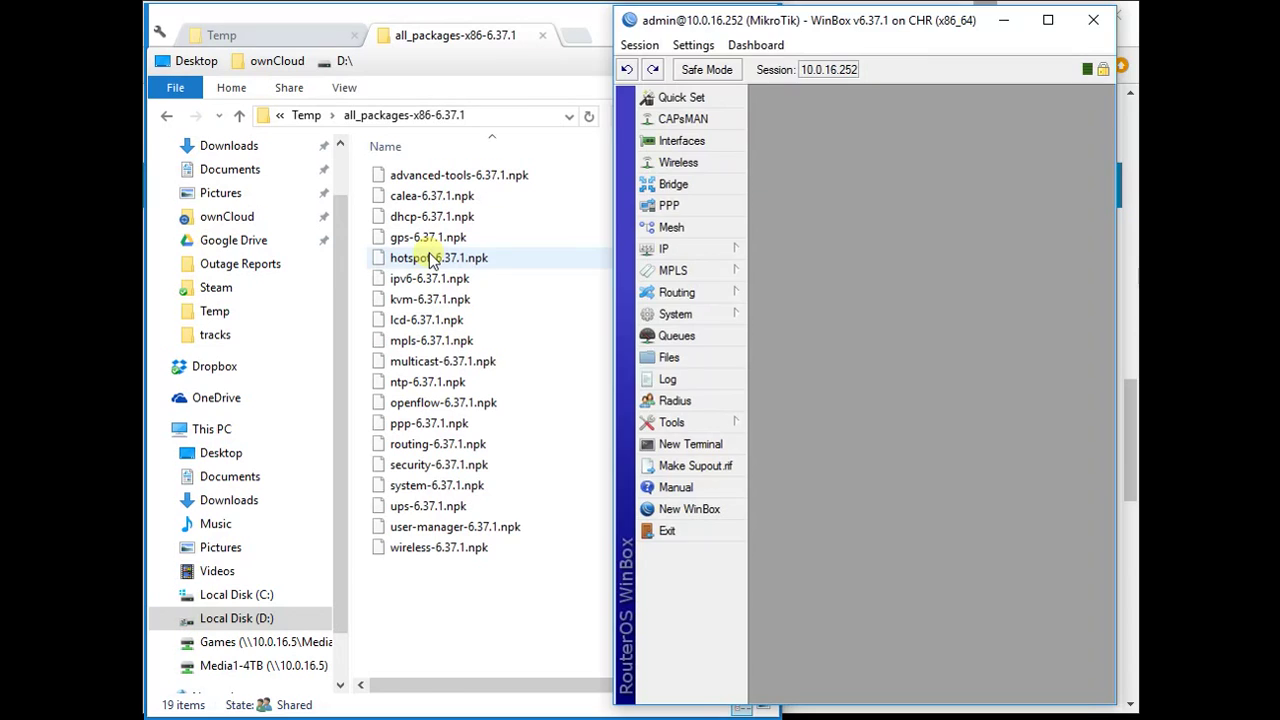
# - Upload hotspot-6.37.1.npk and user-manager-6.37.1.npk to the router and reboot it
pyautogui.click(430, 258)
pyautogui.keyDown('ctrl'); pyautogui.click(425, 526); pyautogui.keyUp('ctrl')
pyautogui.moveTo(408, 265); pyautogui.dragTo(927, 342)
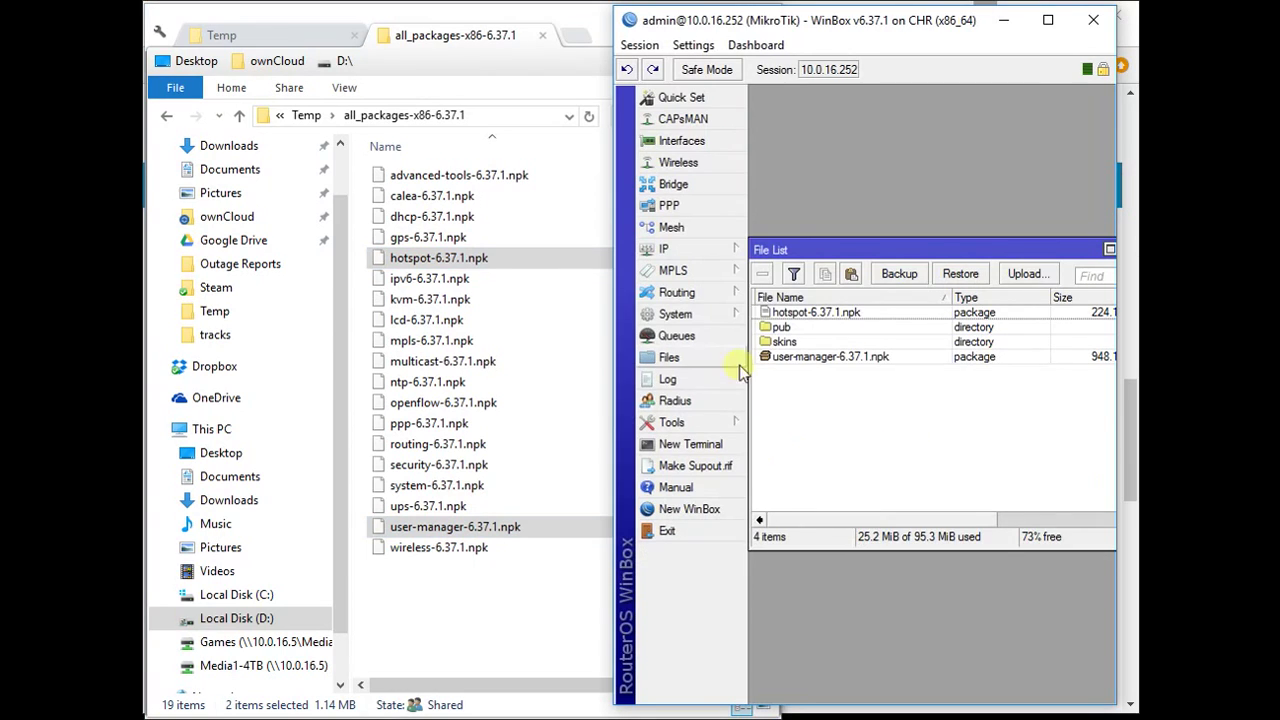
pyautogui.click(676, 314)
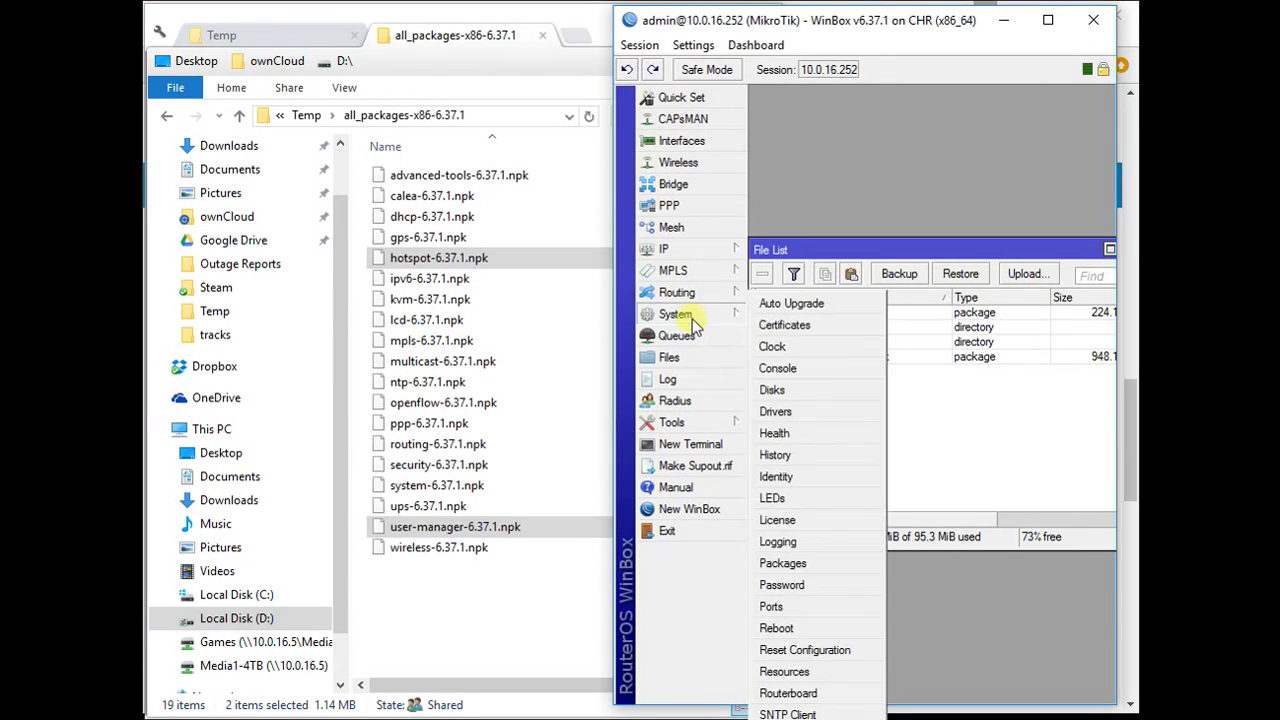
pyautogui.click(836, 628)
pyautogui.click(852, 388)
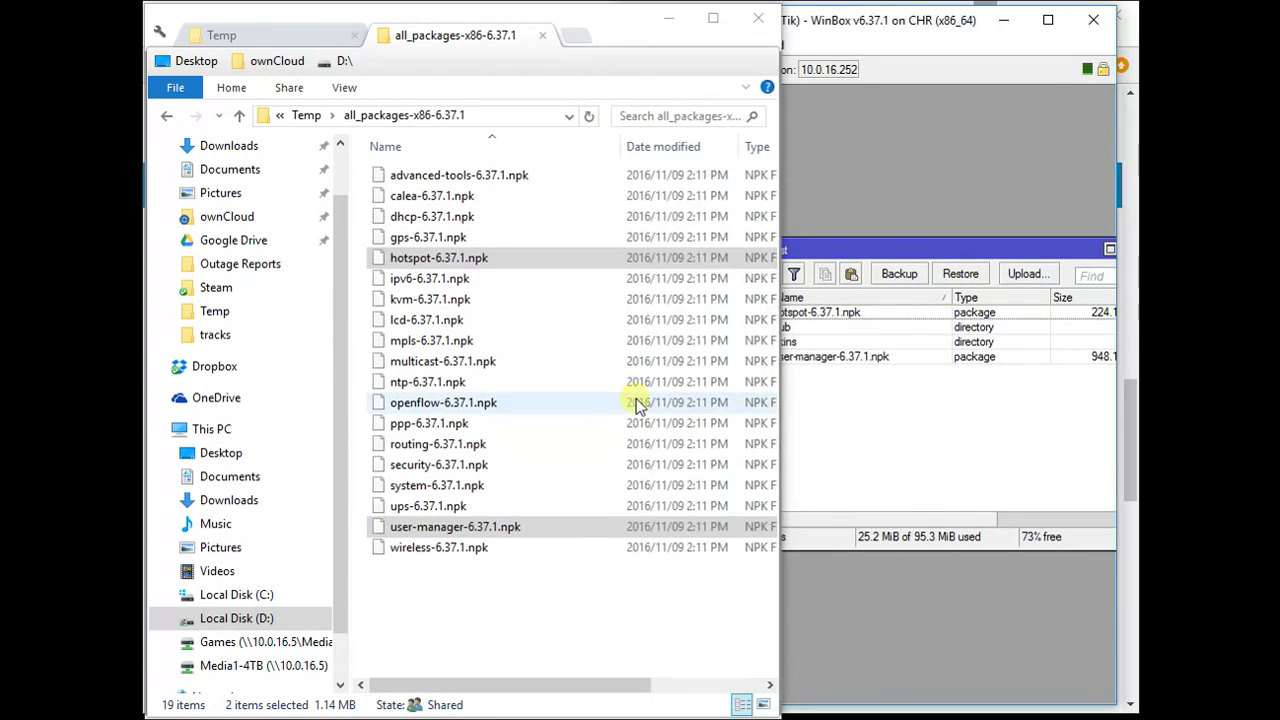
# - Reconnect to the rebooted router at 10.0.16.252 and enlarge the session window
pyautogui.moveTo(845, 29); pyautogui.dragTo(451, 28)
pyautogui.moveTo(1002, 710); pyautogui.dragTo(1104, 696)
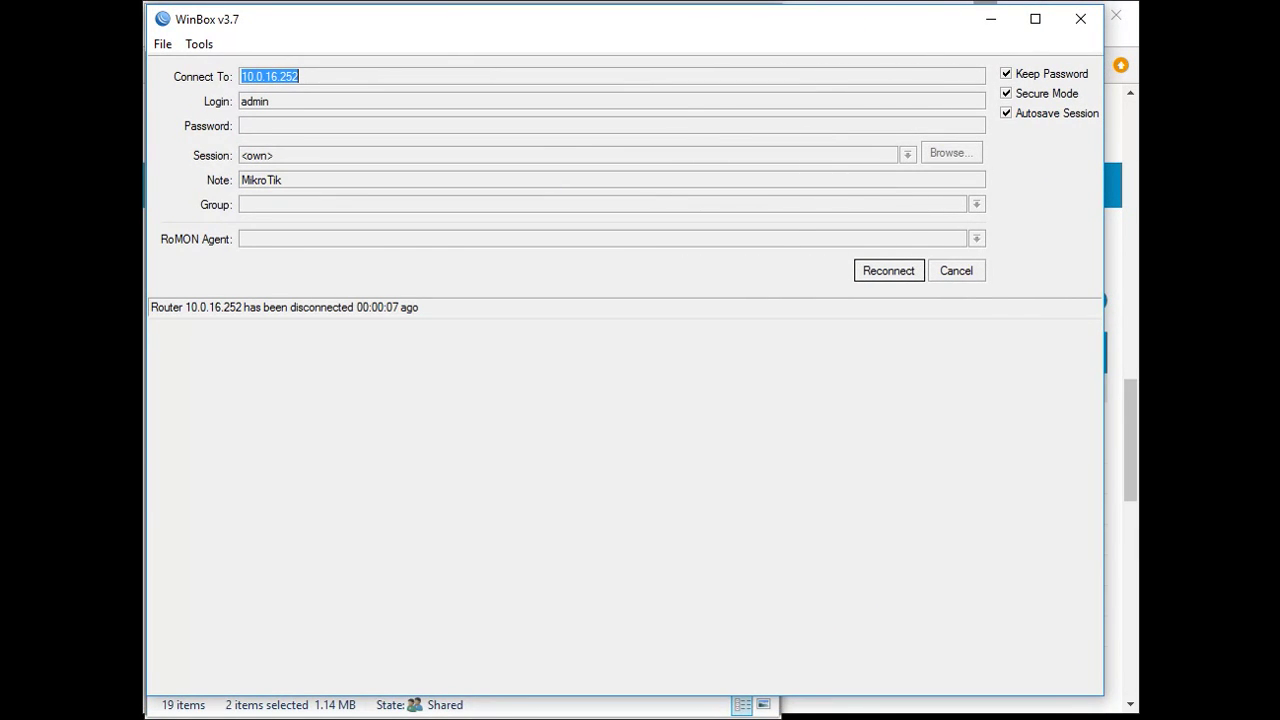
pyautogui.click(540, 708)
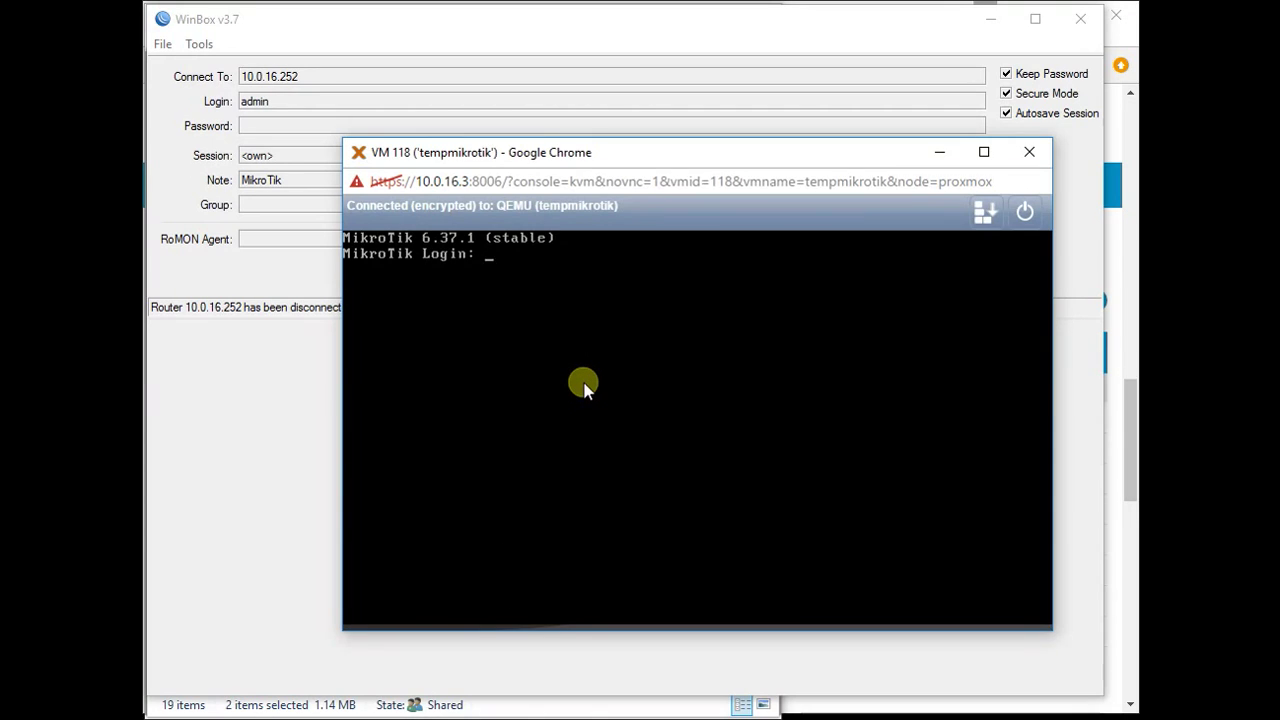
pyautogui.click(329, 429)
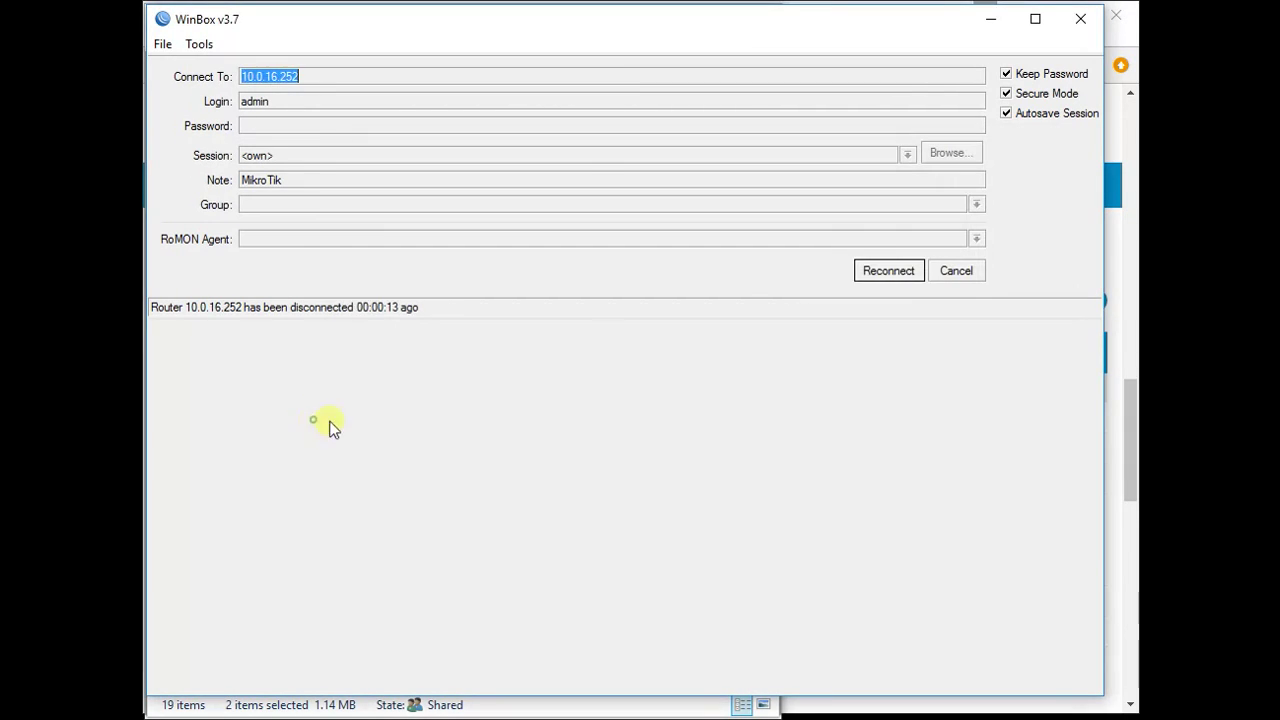
pyautogui.click(915, 277)
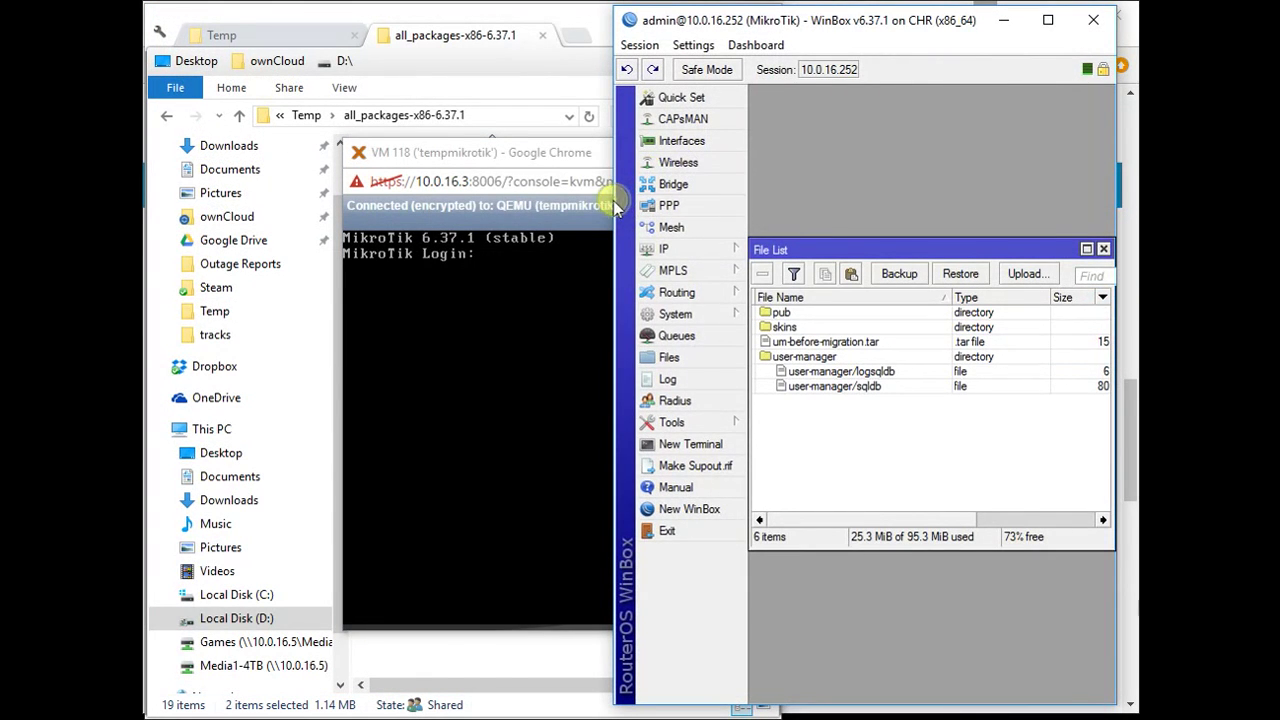
pyautogui.moveTo(792, 22); pyautogui.dragTo(333, 29)
pyautogui.moveTo(668, 176); pyautogui.dragTo(1138, 193)
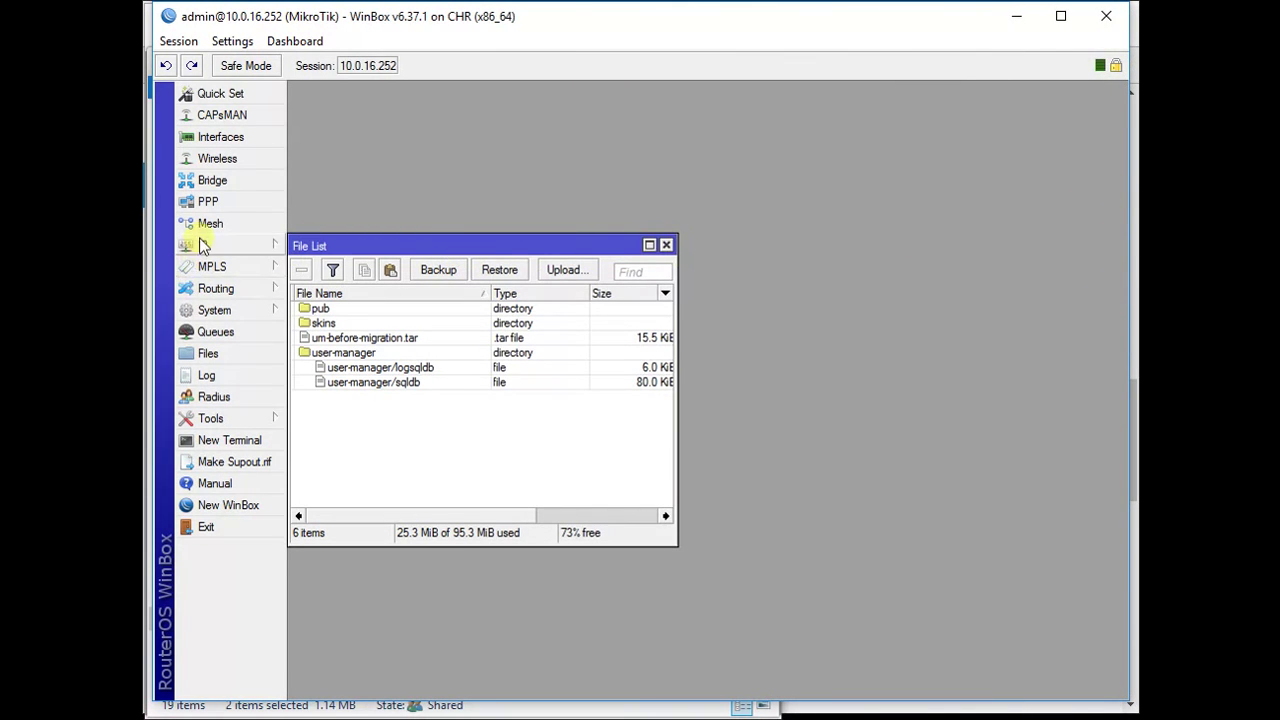
# - Check the System Packages list for the installed hotspot and user-manager 6.37.1 packages
pyautogui.click(225, 308)
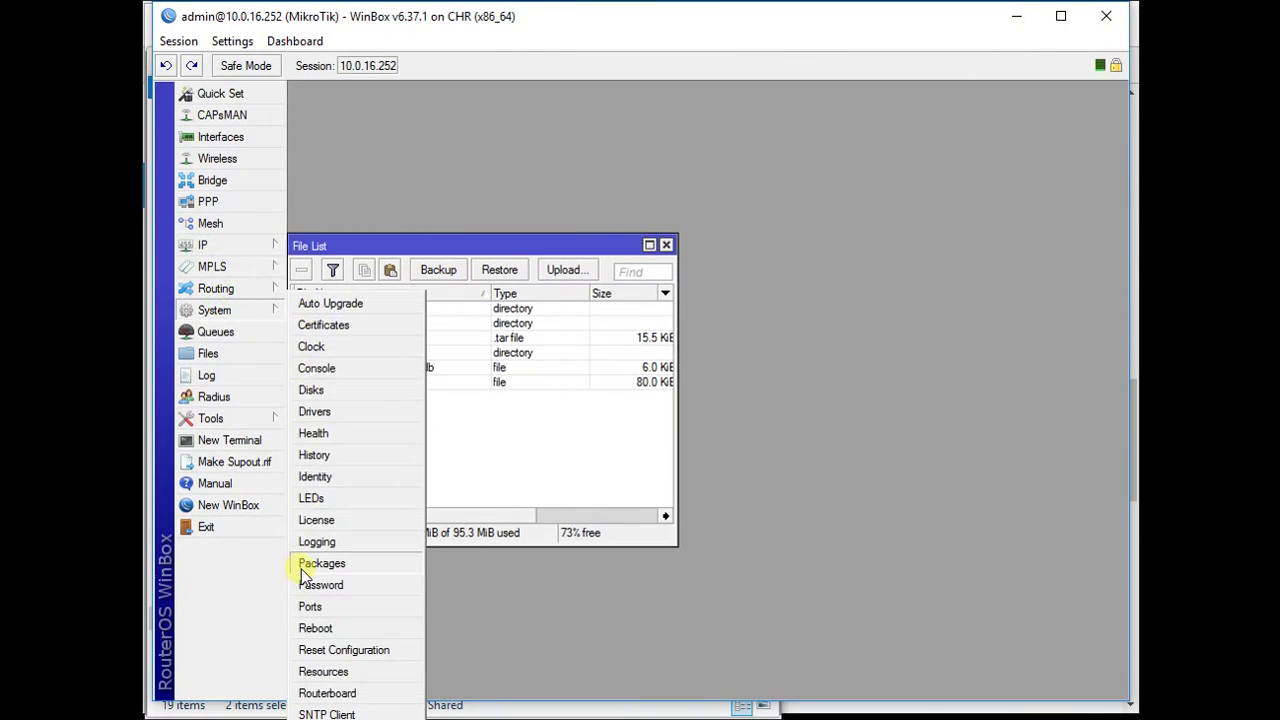
pyautogui.click(298, 563)
pyautogui.click(415, 310)
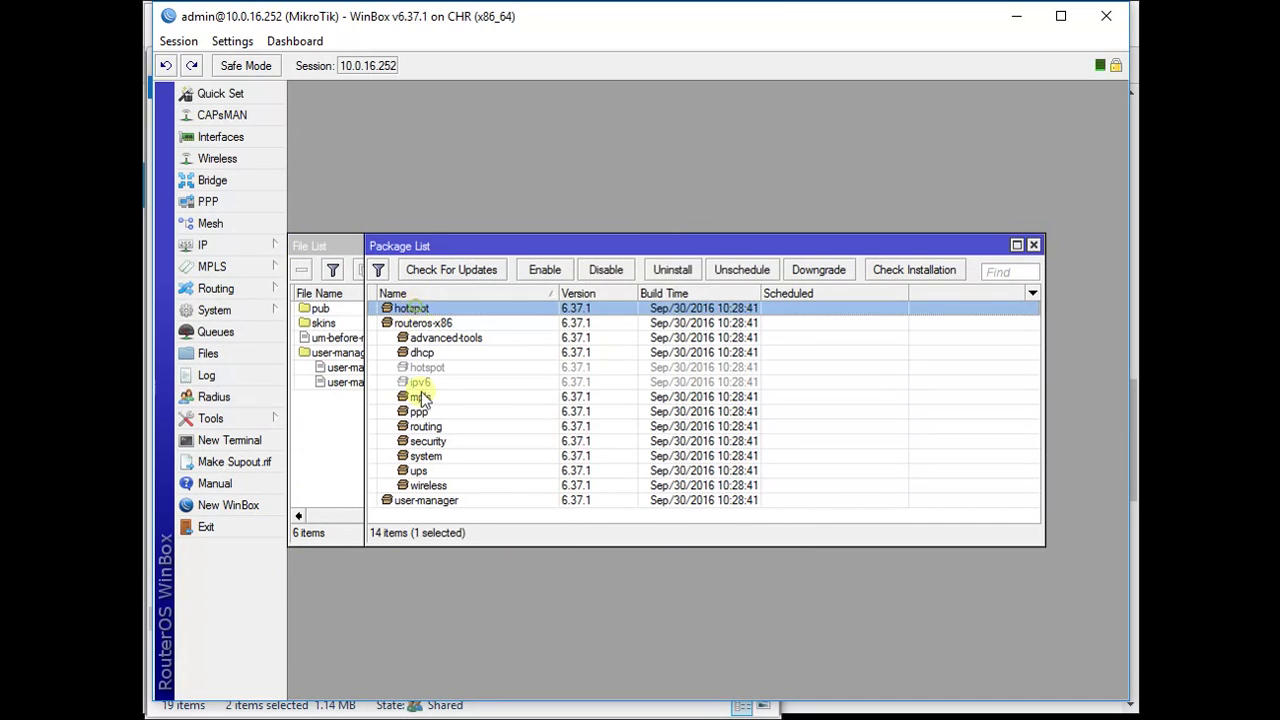
pyautogui.click(420, 503)
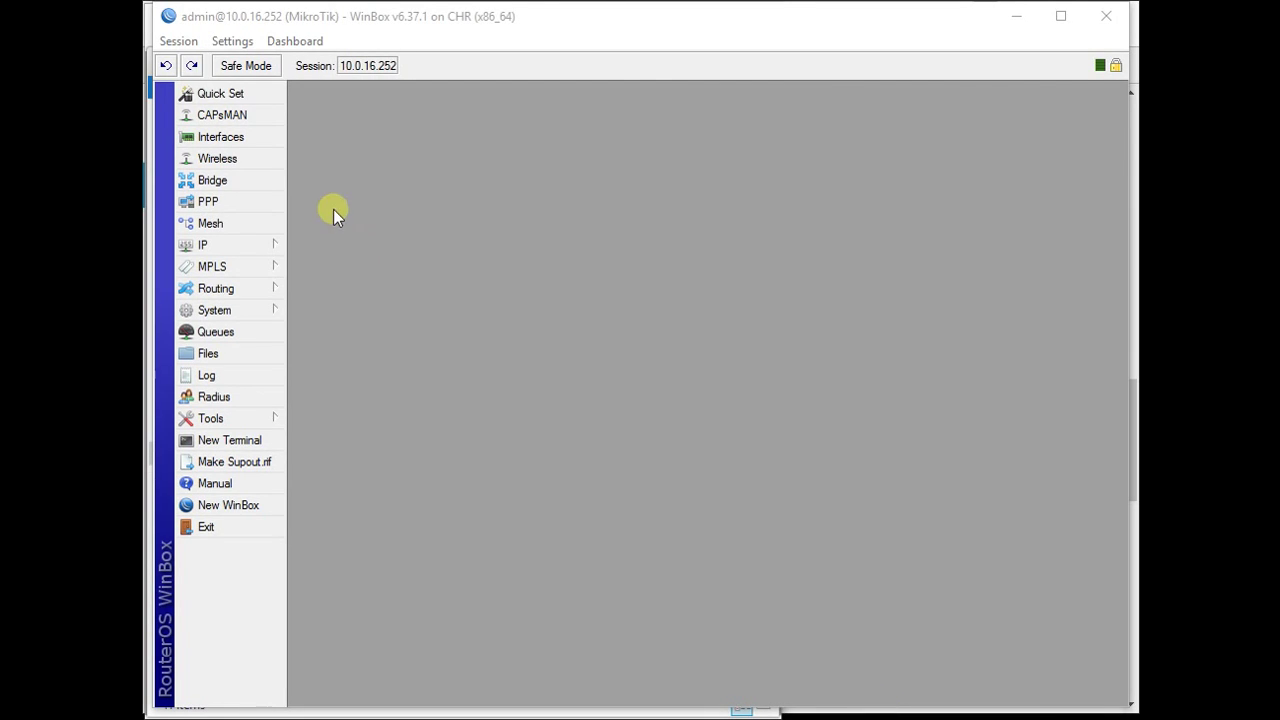
# - Create a new bridge named BR1-Hotspot
pyautogui.click(240, 186)
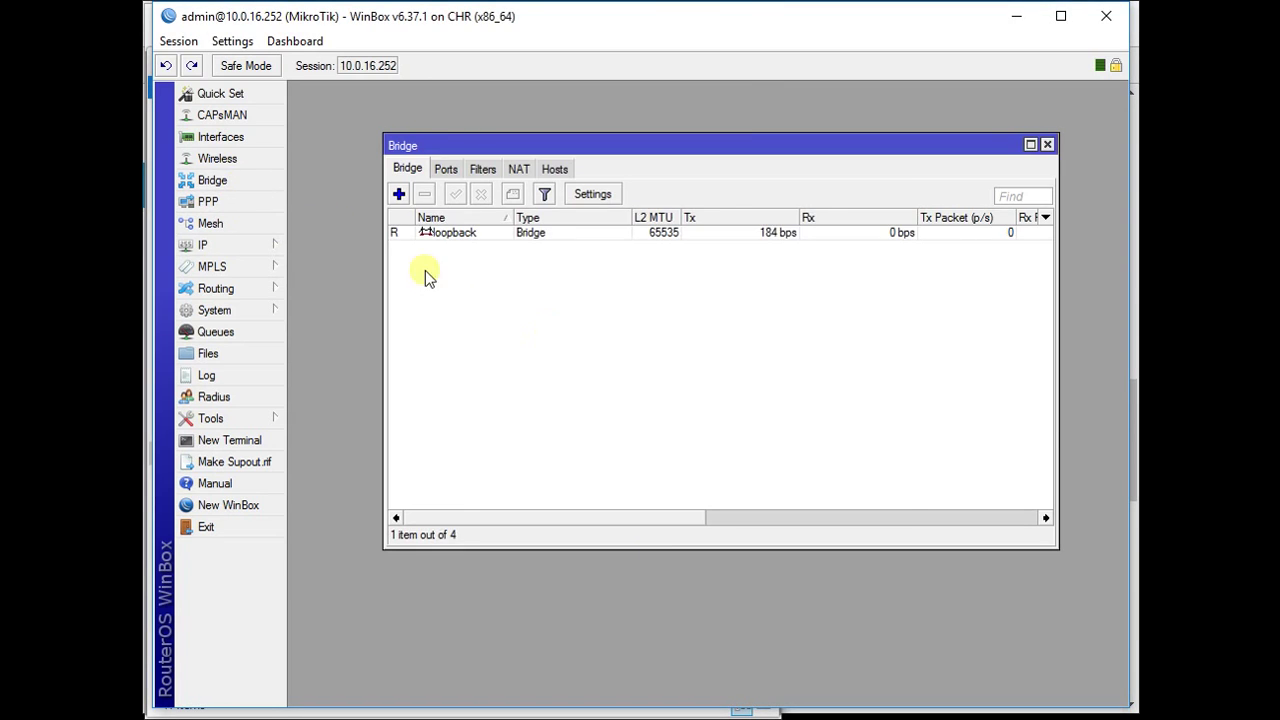
pyautogui.click(399, 194)
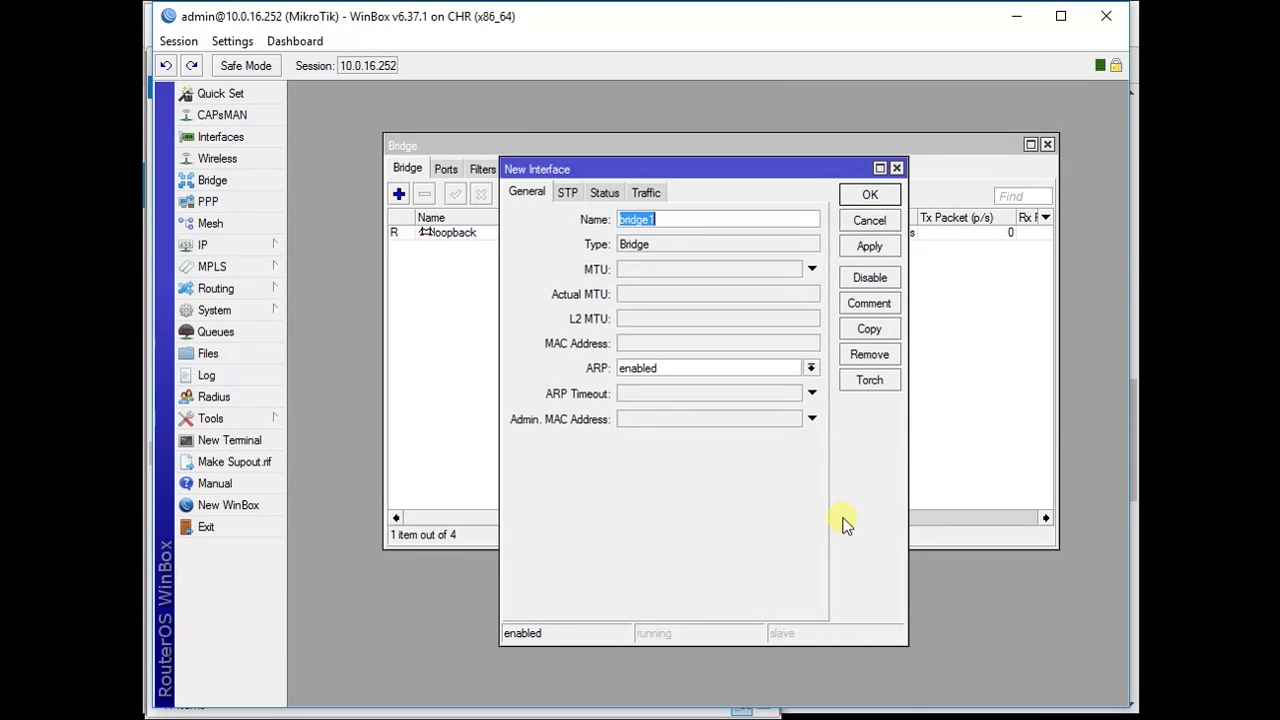
pyautogui.write('BR1-Hotspot')
pyautogui.press('Return')
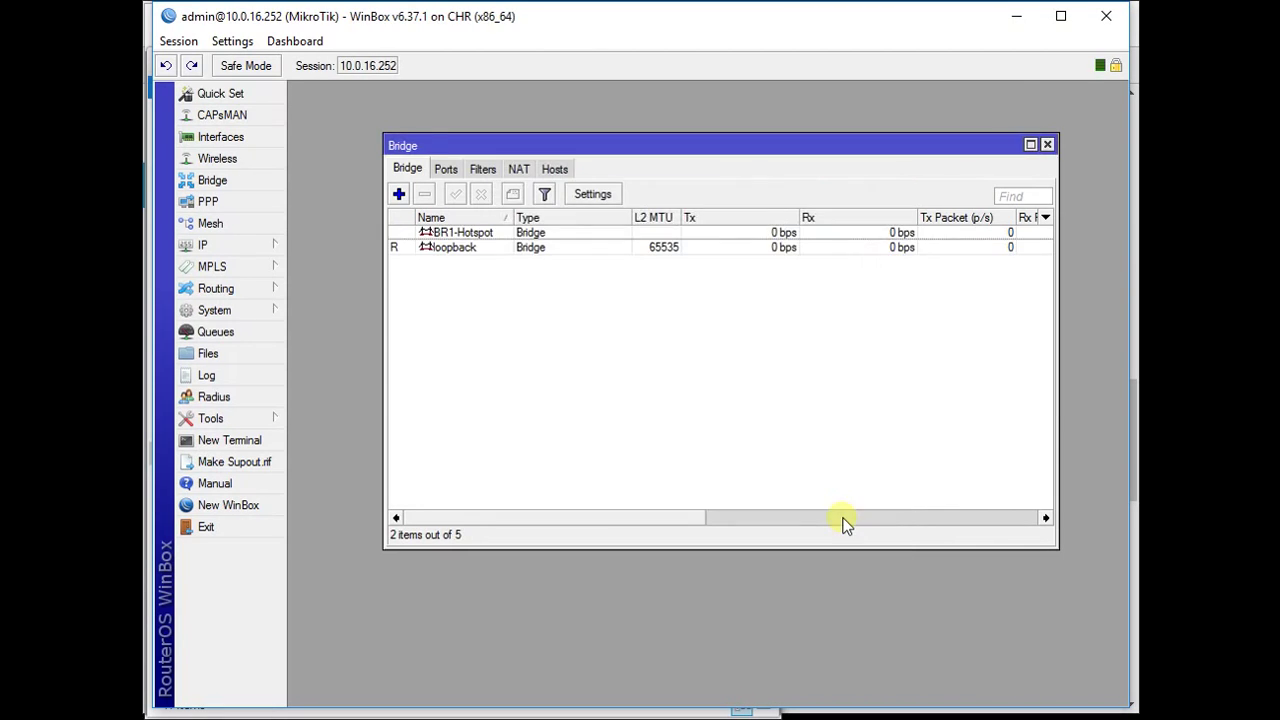
# - Add ether2 and ether3 as bridge ports, with ether3 on BR1-Hotspot
pyautogui.click(441, 170)
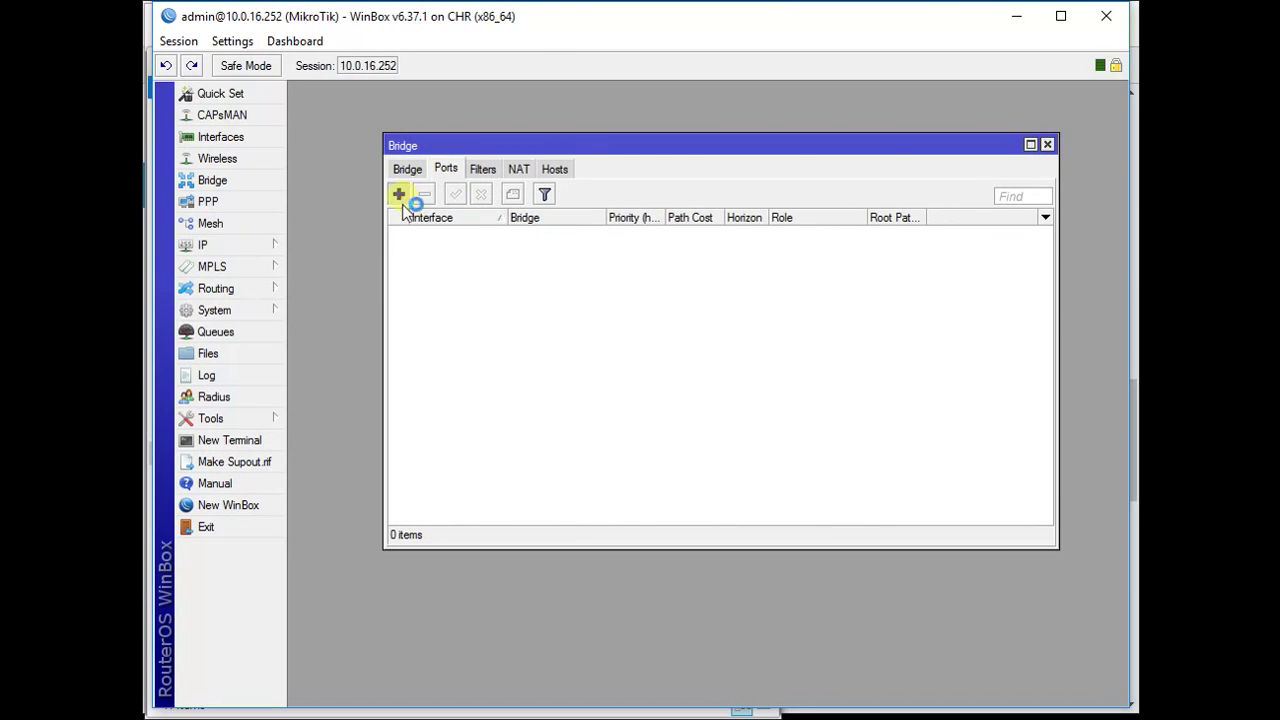
pyautogui.click(399, 194)
pyautogui.click(740, 291)
pyautogui.click(718, 318)
pyautogui.click(806, 266)
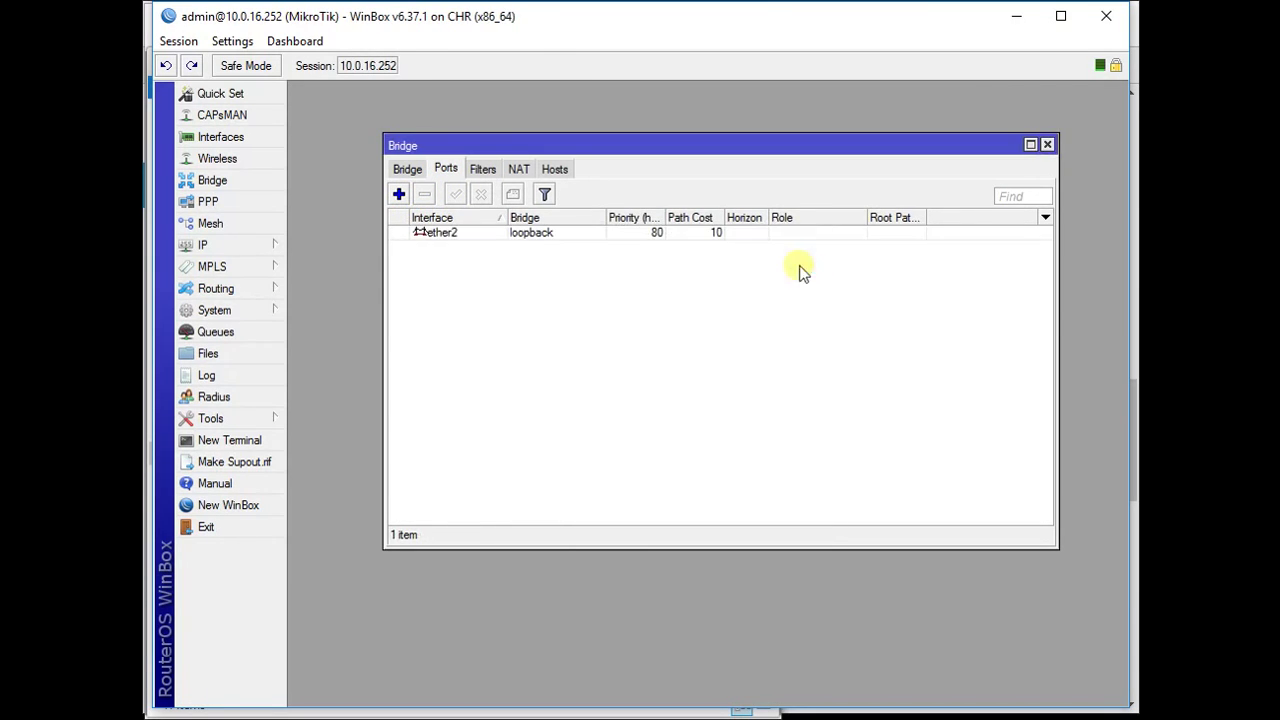
pyautogui.click(399, 194)
pyautogui.click(740, 291)
pyautogui.click(713, 333)
pyautogui.click(740, 317)
pyautogui.click(745, 332)
pyautogui.click(797, 268)
# - Move the ether2 port onto the BR1-Hotspot bridge and review the port list
pyautogui.doubleClick(550, 232)
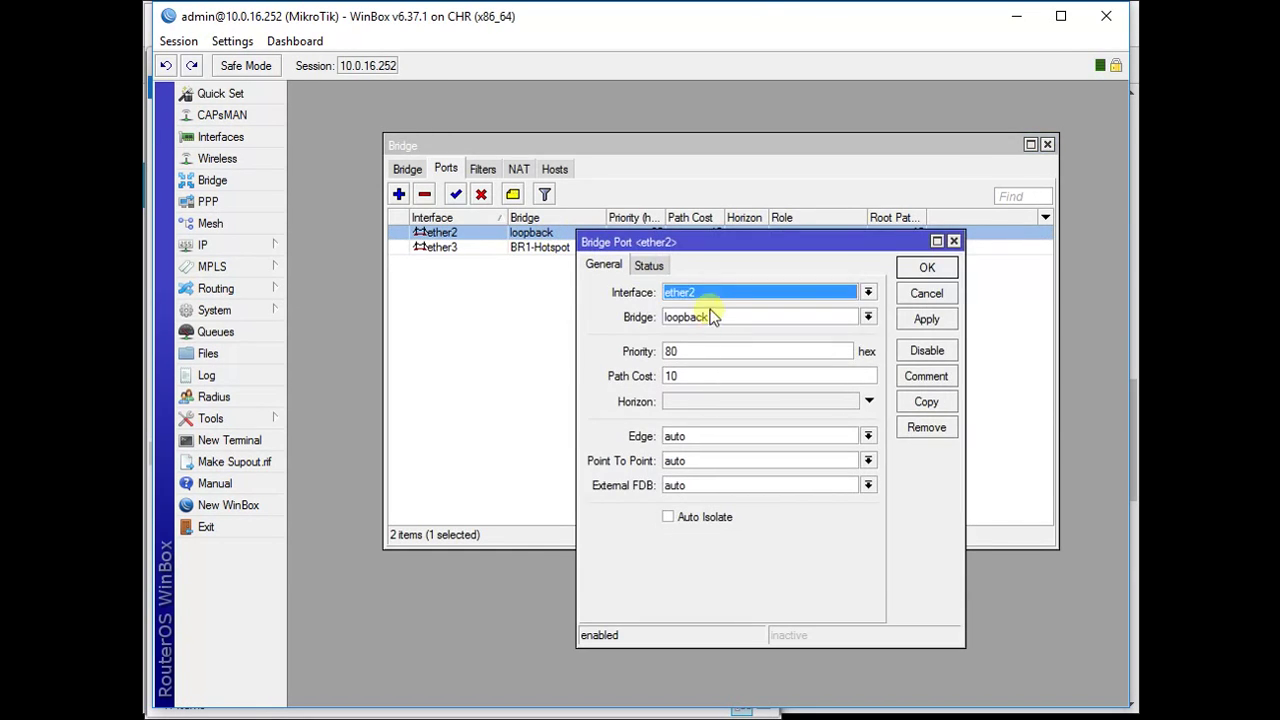
pyautogui.click(709, 316)
pyautogui.click(705, 333)
pyautogui.click(926, 268)
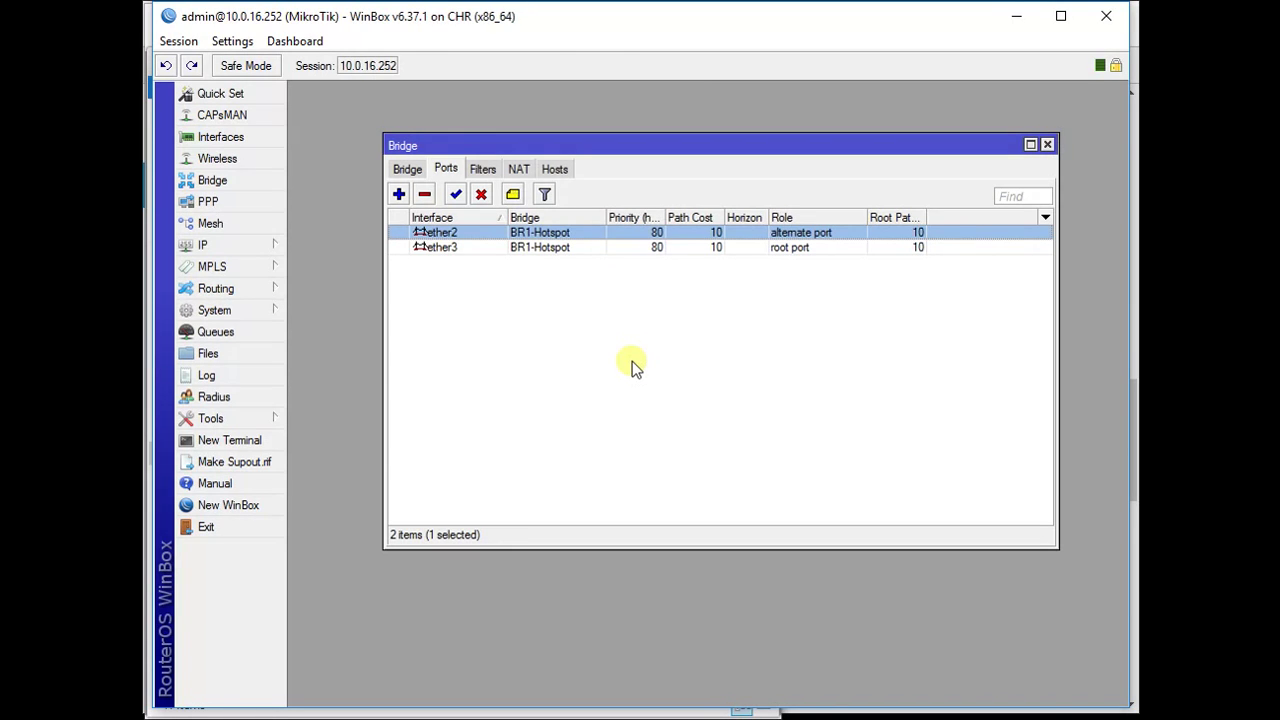
pyautogui.click(551, 248)
pyautogui.click(549, 236)
pyautogui.click(549, 248)
pyautogui.click(548, 237)
pyautogui.click(548, 248)
pyautogui.click(549, 234)
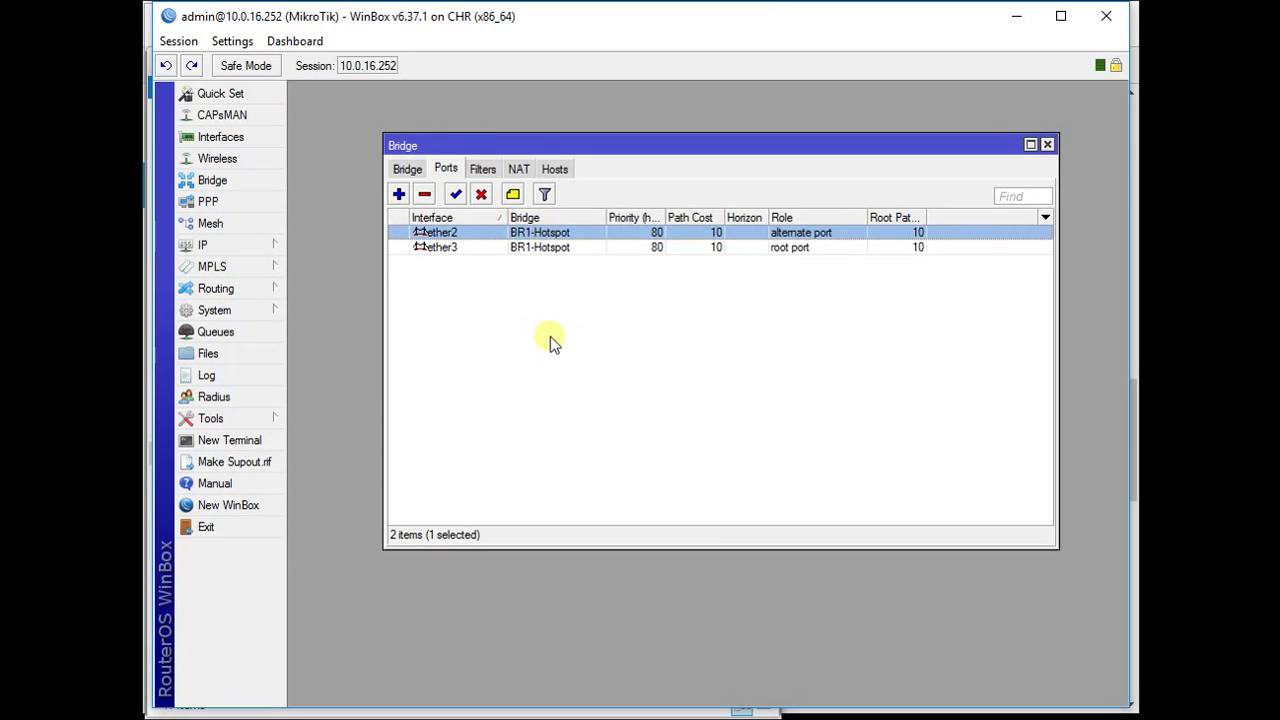
# - Add the address 192.168.1.1/24 on the BR1-Hotspot interface and apply it
pyautogui.click(525, 248)
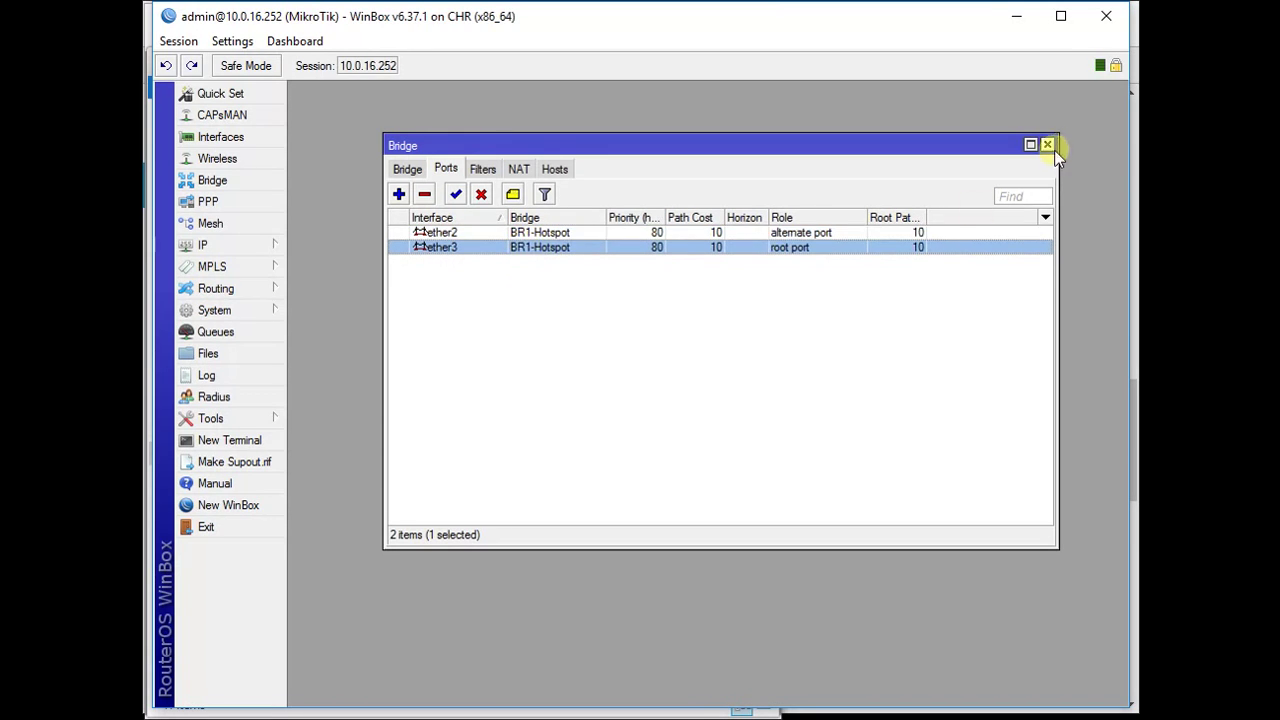
pyautogui.click(1047, 145)
pyautogui.click(215, 245)
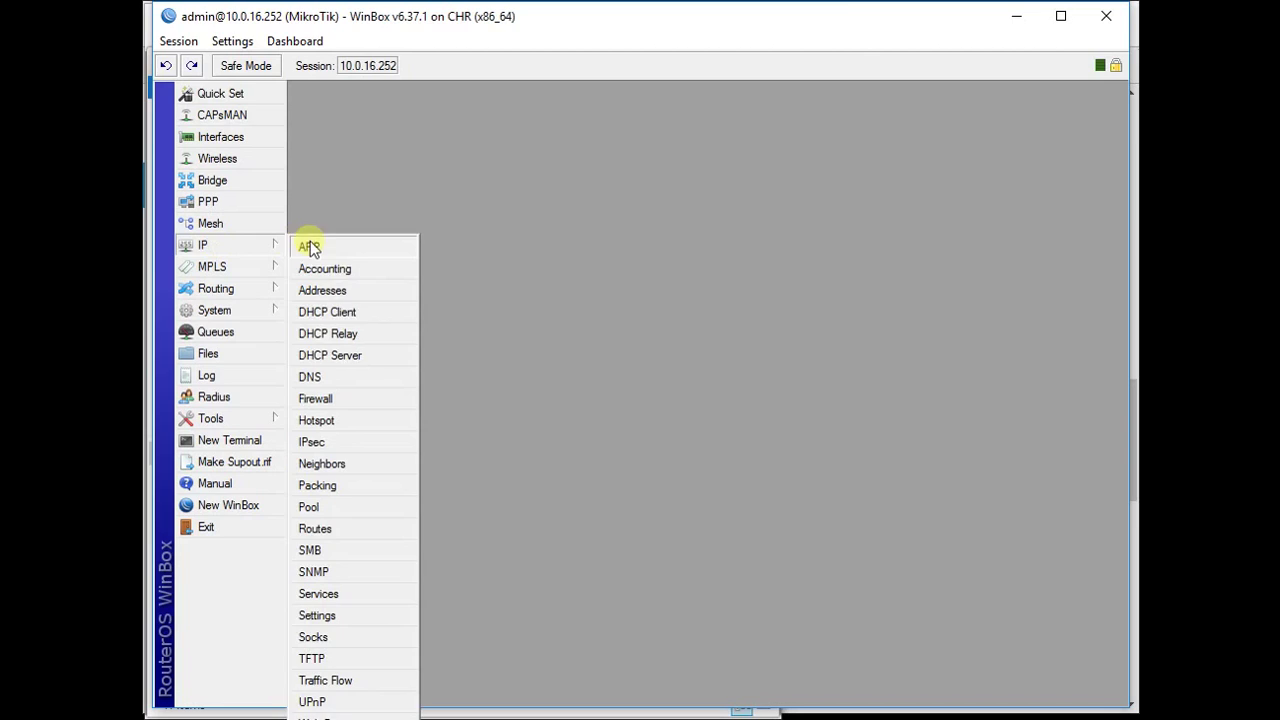
pyautogui.click(347, 286)
pyautogui.click(557, 270)
pyautogui.write('192.168.')
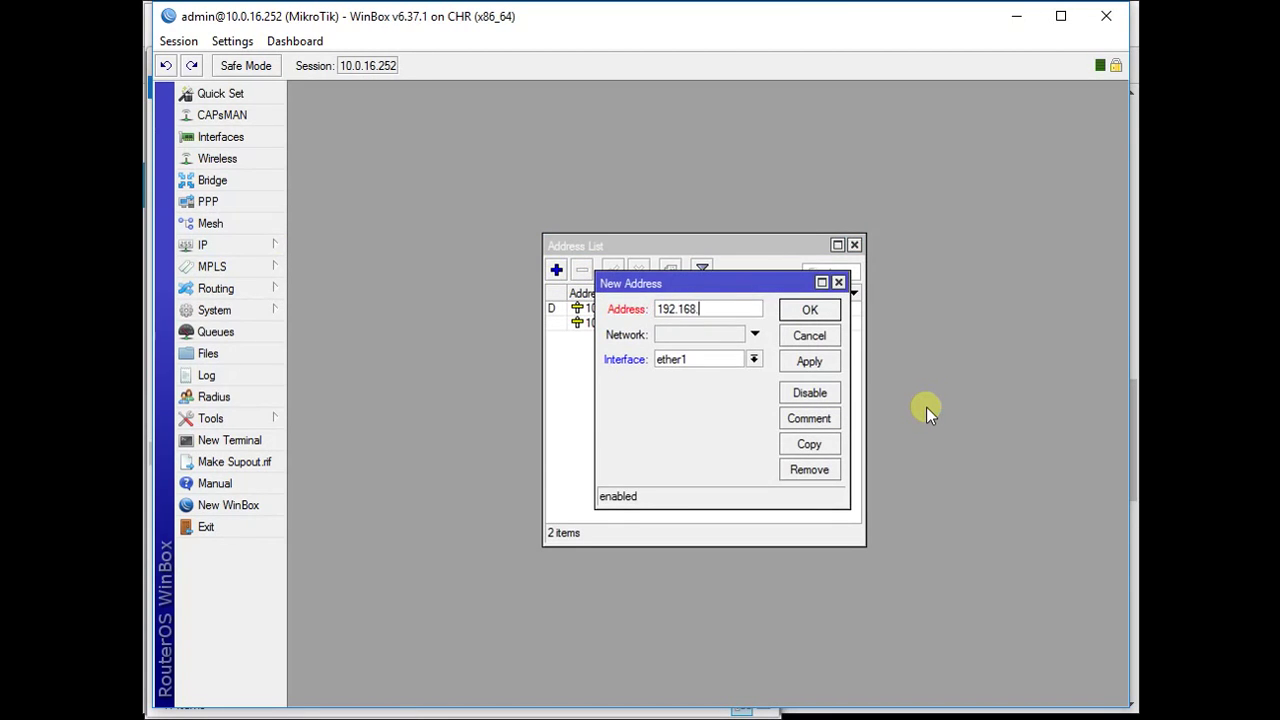
pyautogui.write('1.1/24')
pyautogui.click(755, 360)
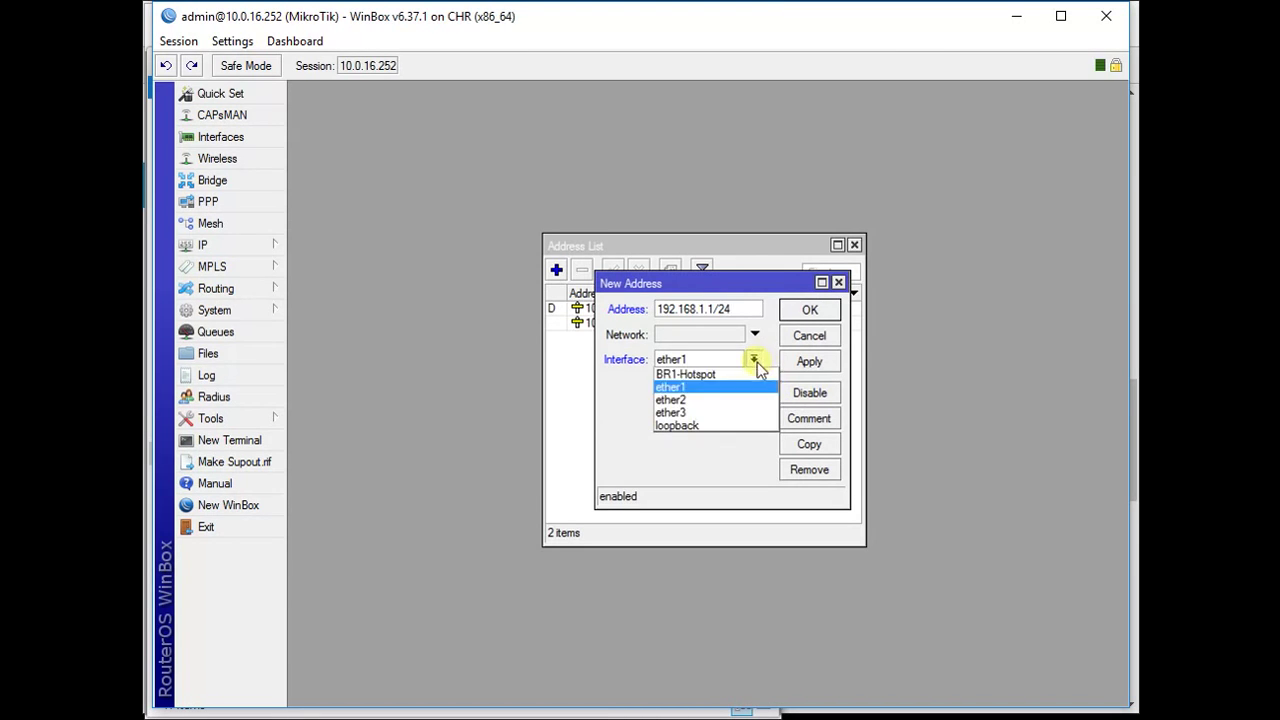
pyautogui.click(680, 375)
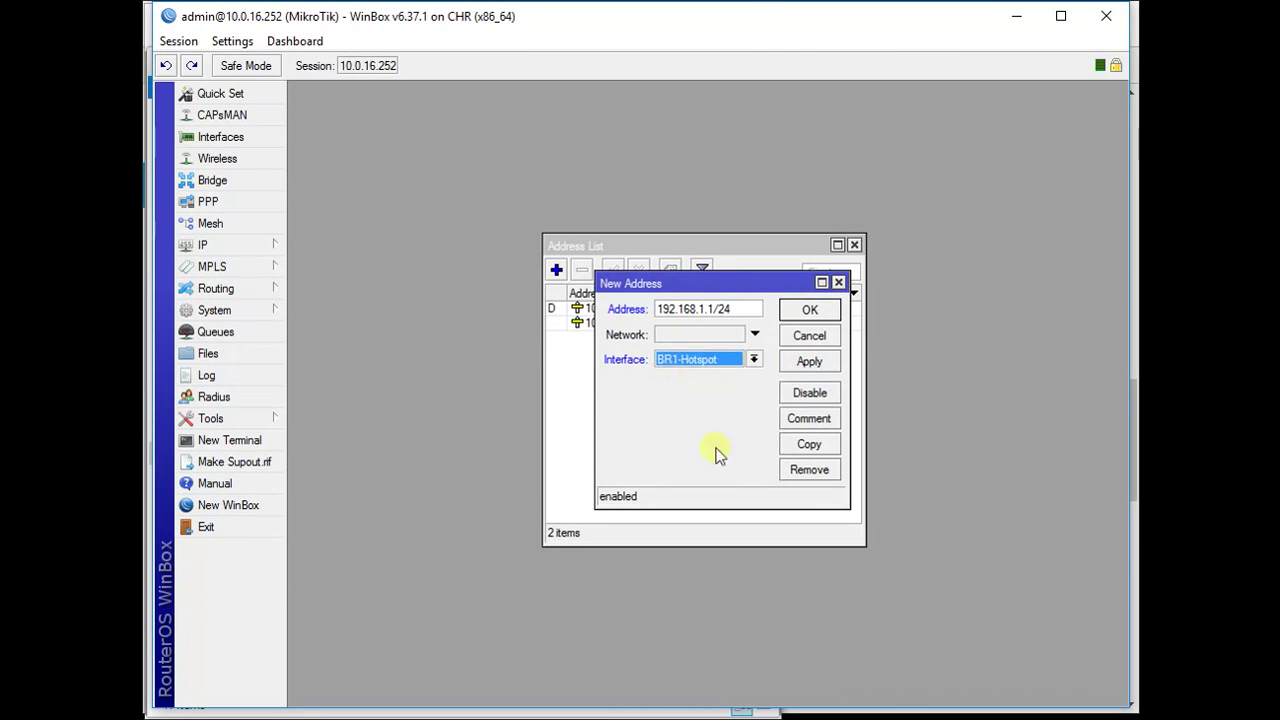
pyautogui.click(805, 364)
pyautogui.click(810, 313)
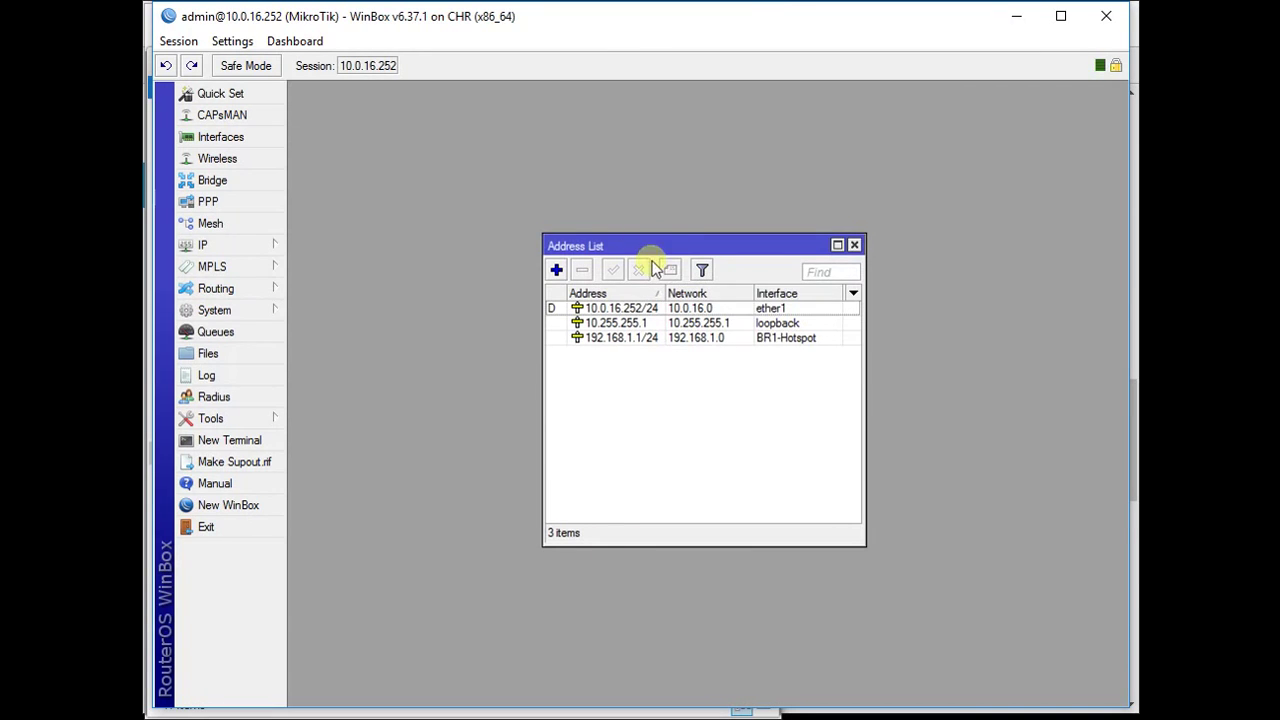
pyautogui.moveTo(733, 247); pyautogui.dragTo(627, 190)
pyautogui.click(747, 186)
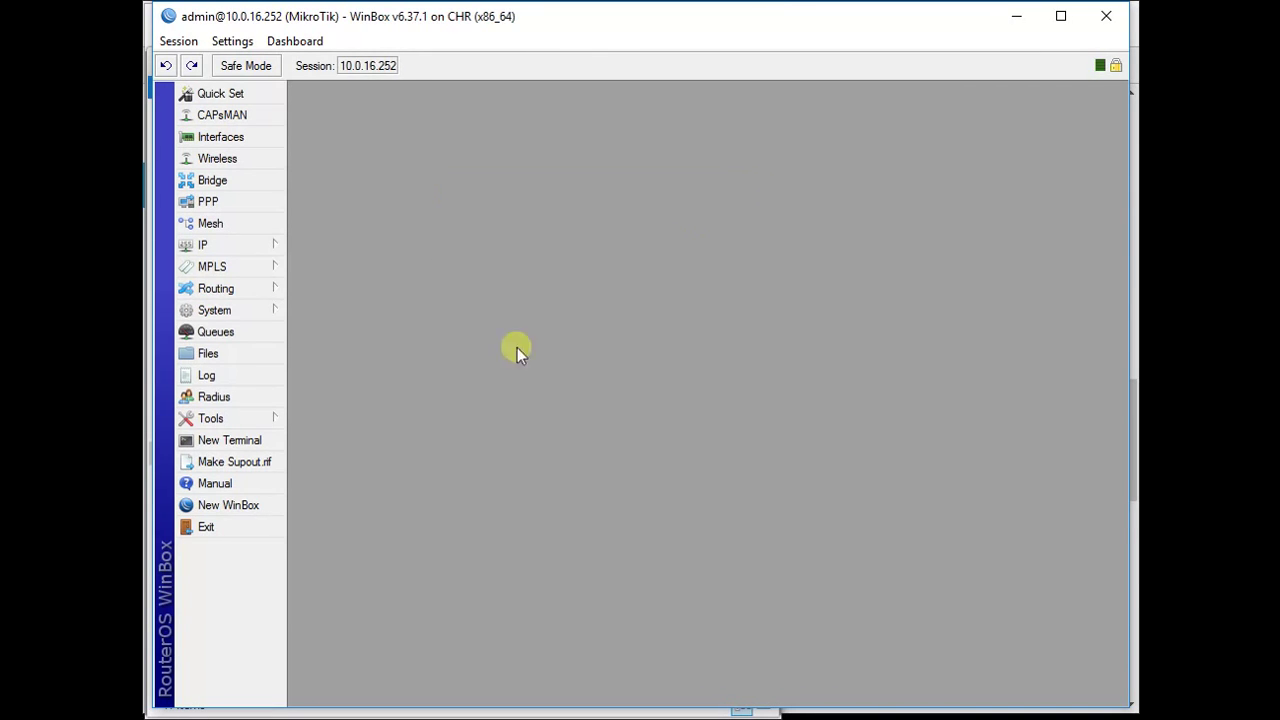
# - Start Hotspot Setup and choose BR1-Hotspot as the hotspot interface
pyautogui.click(209, 243)
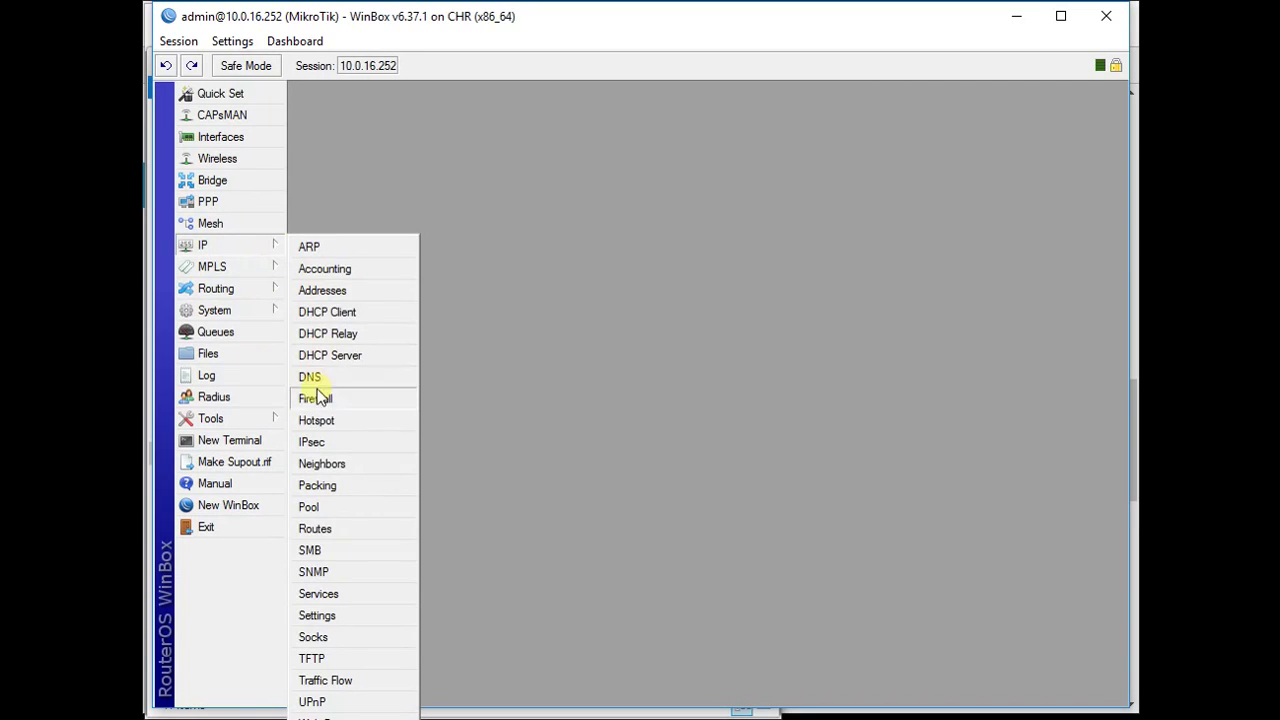
pyautogui.click(318, 420)
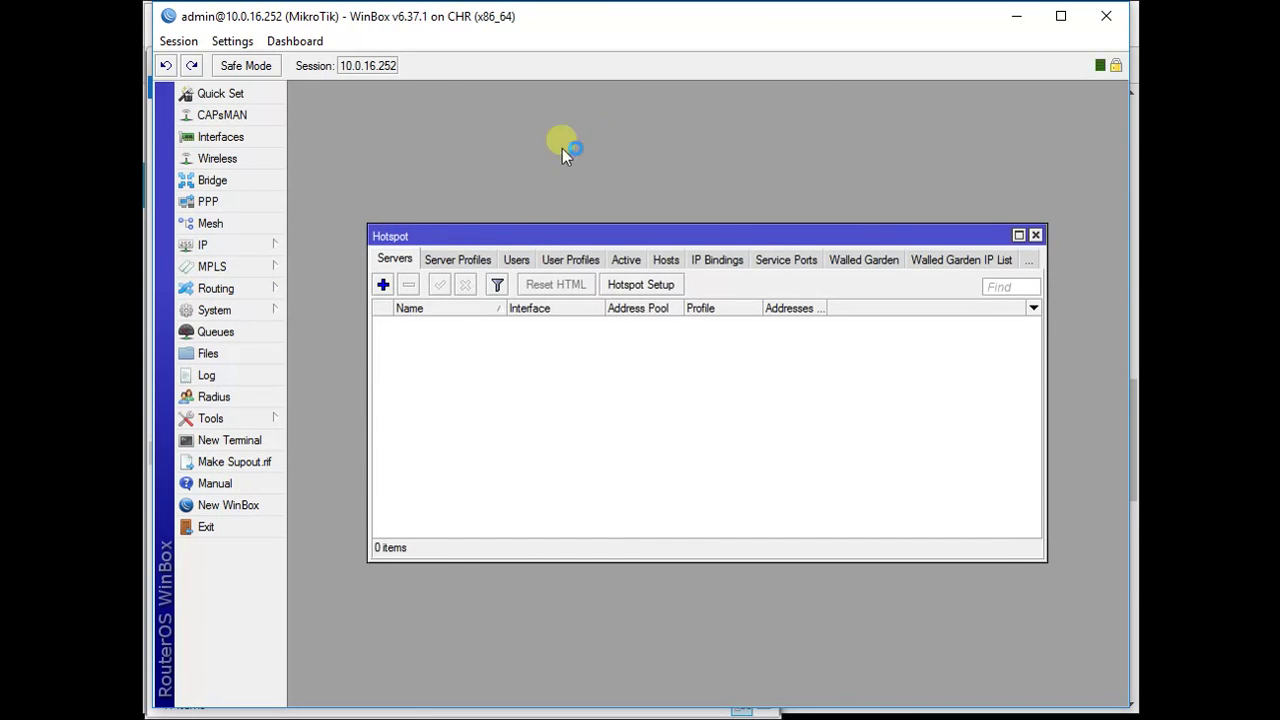
pyautogui.click(638, 285)
pyautogui.click(700, 378)
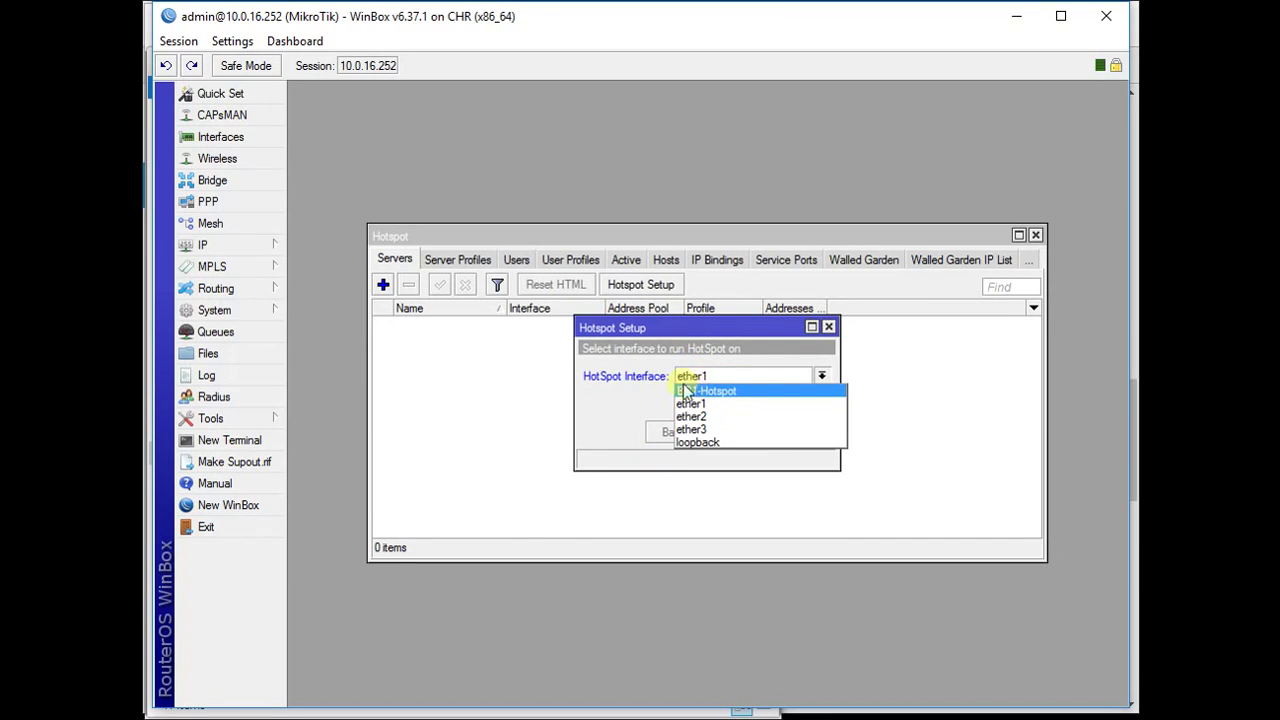
pyautogui.click(697, 376)
pyautogui.moveTo(657, 336); pyautogui.dragTo(647, 363)
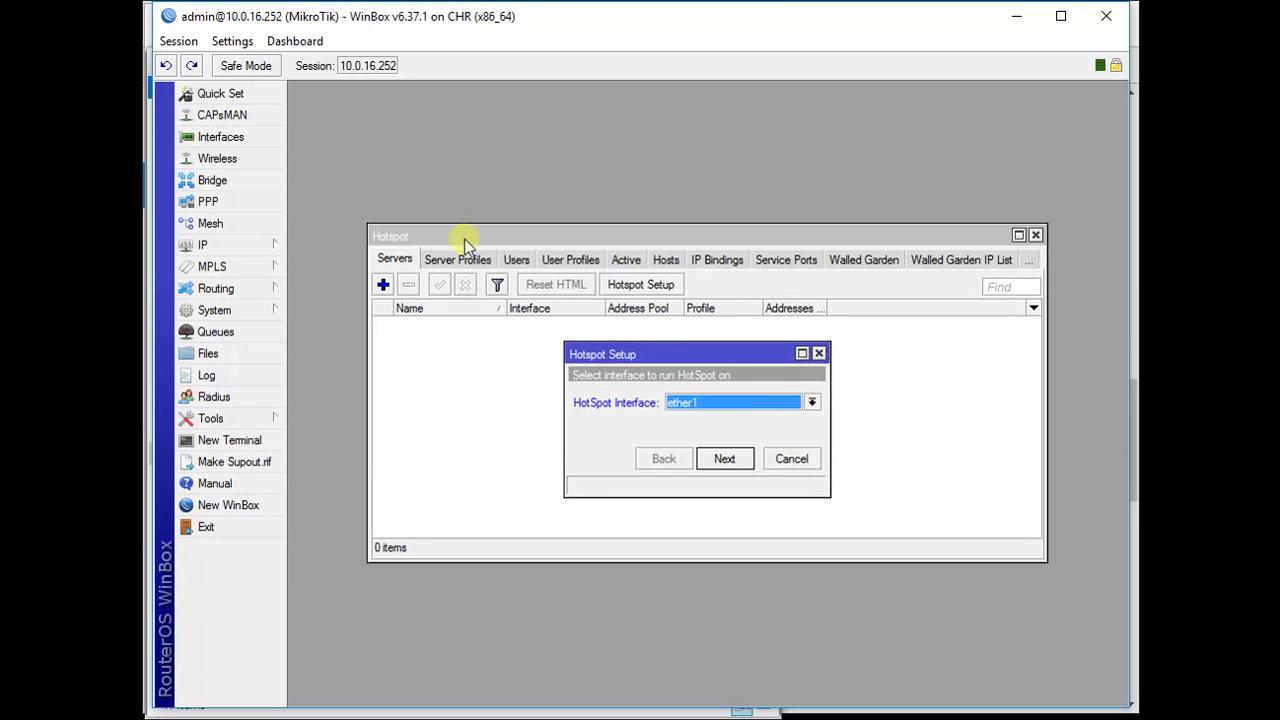
pyautogui.click(703, 410)
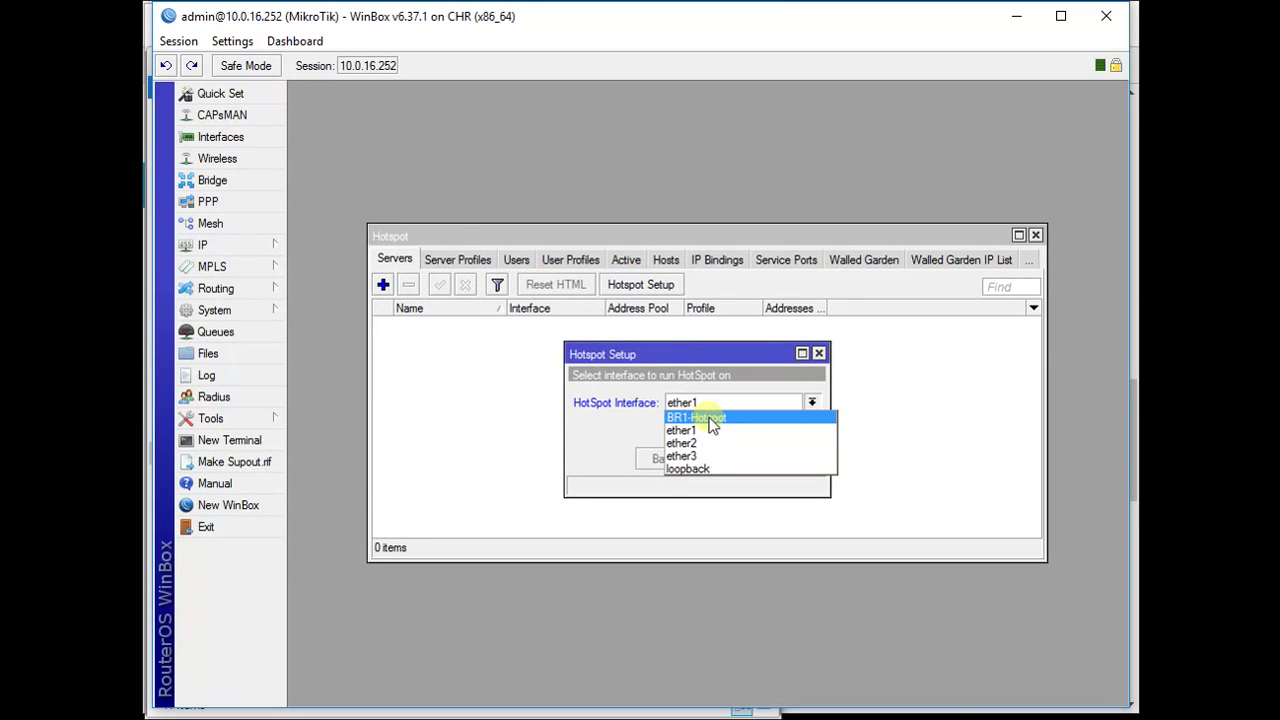
pyautogui.click(708, 420)
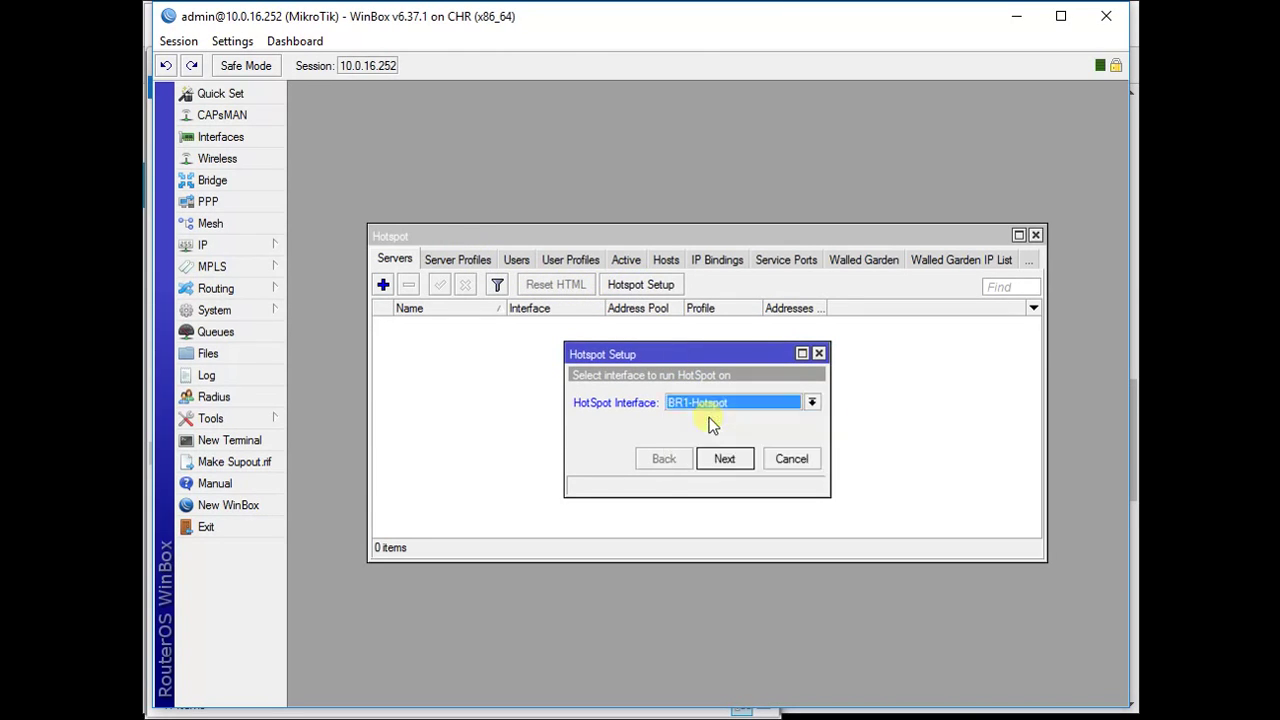
pyautogui.click(733, 462)
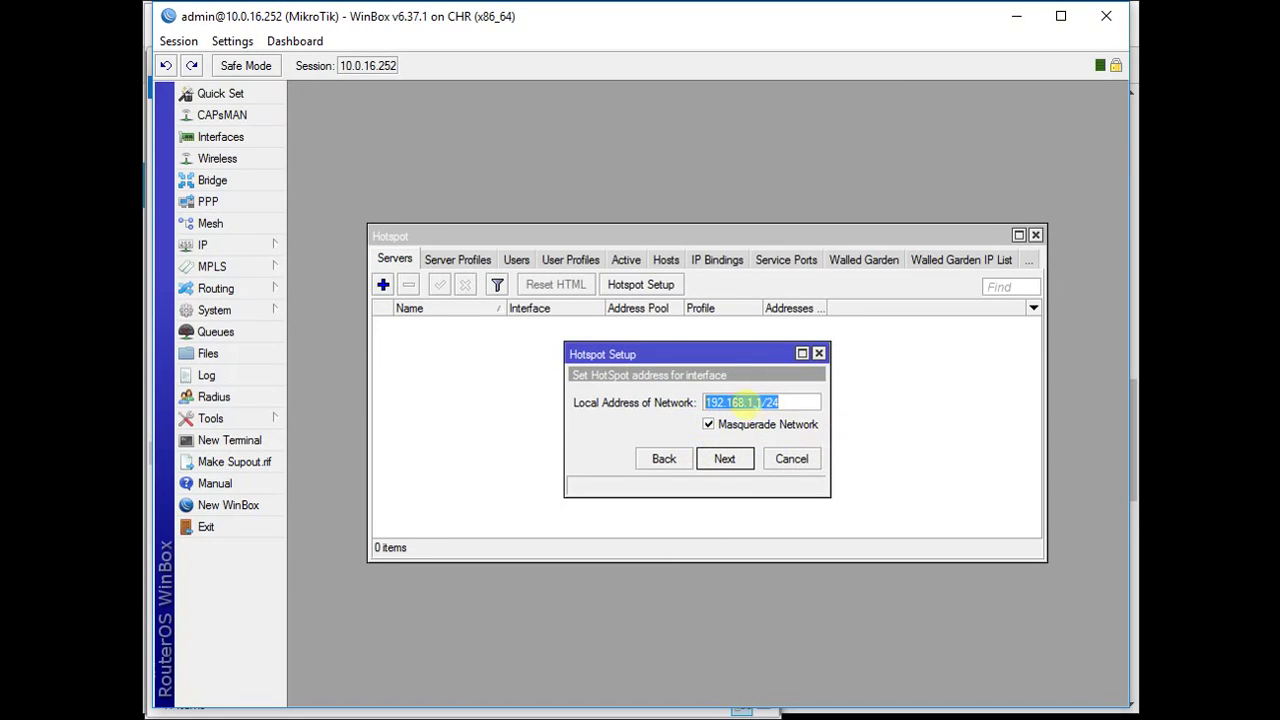
# - Accept the 192.168.1.1/24 local network and the suggested 192.168.1.2 address pool
pyautogui.click(725, 458)
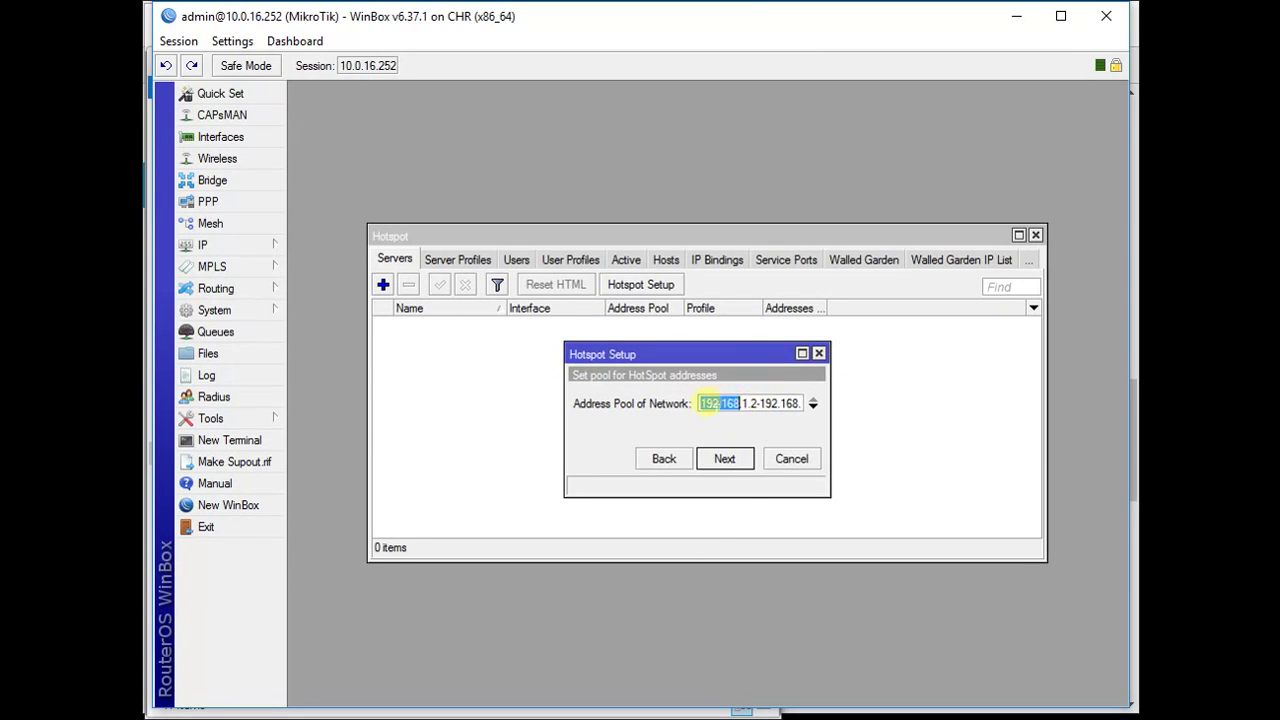
pyautogui.click(726, 460)
pyautogui.click(726, 462)
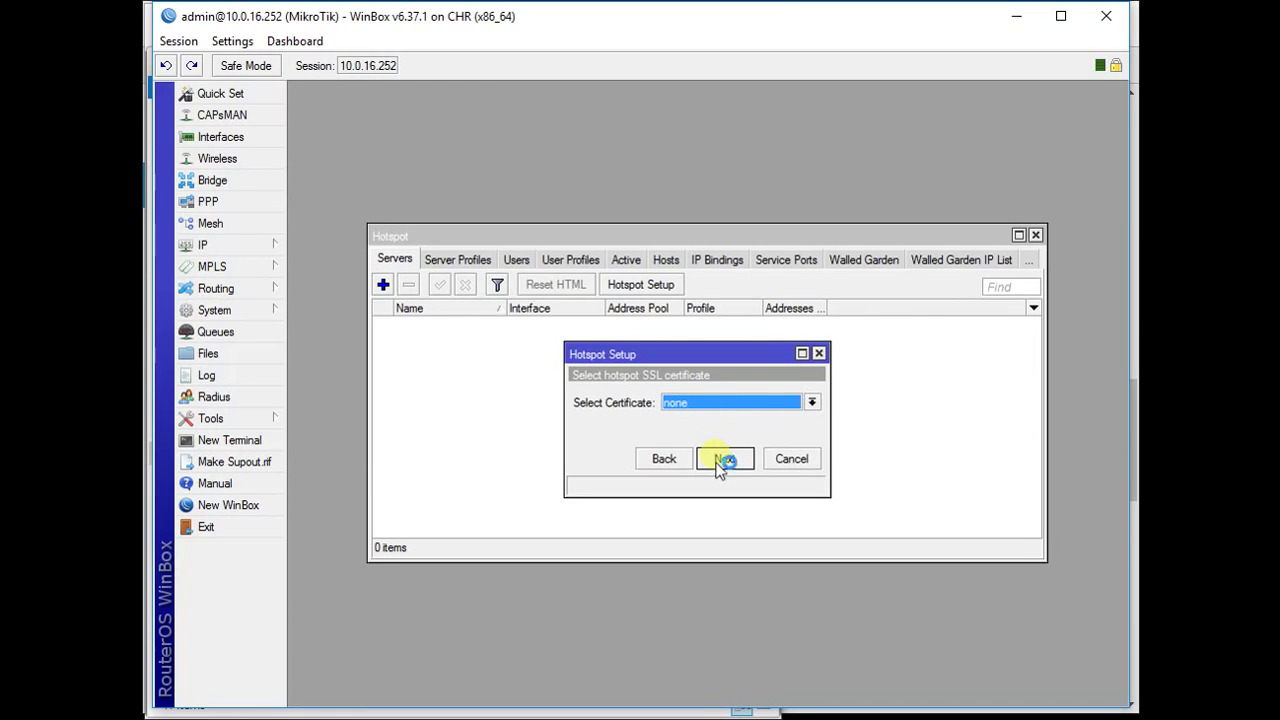
# - Skip the certificate and SMTP pages, then set DNS server 8.8.8.8 and DNS name hotspot.local
pyautogui.click(721, 460)
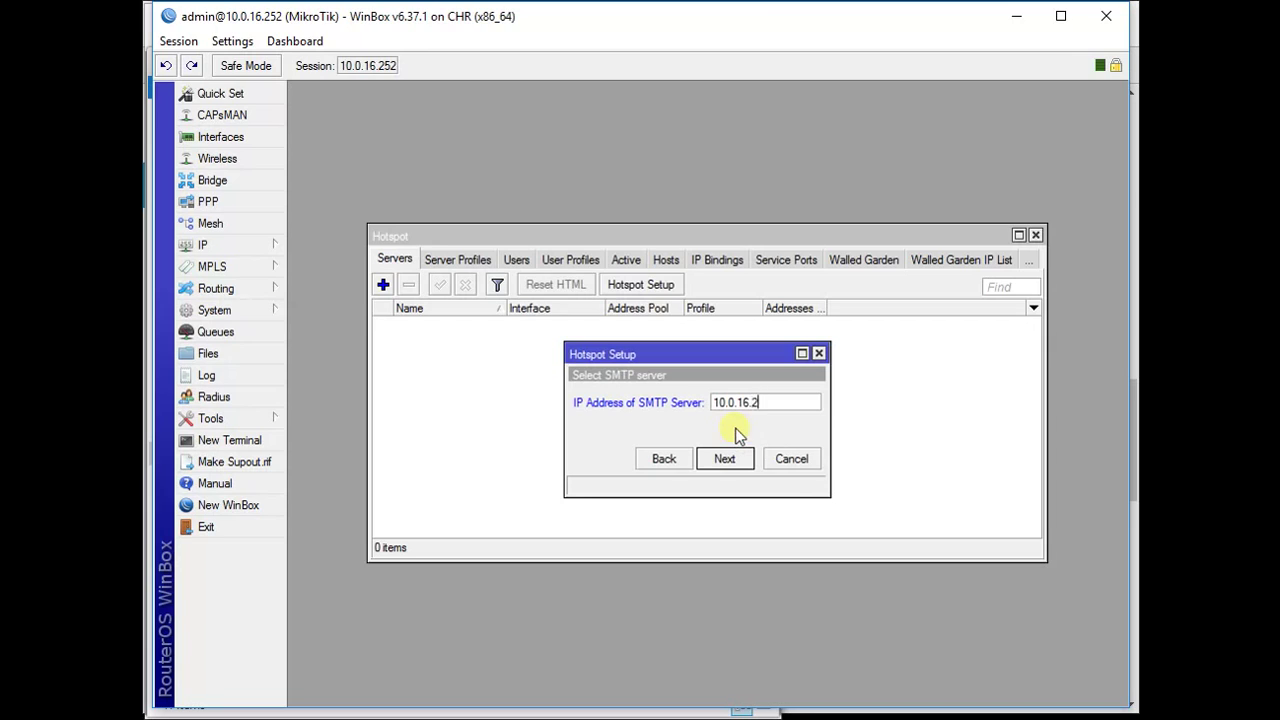
pyautogui.click(733, 458)
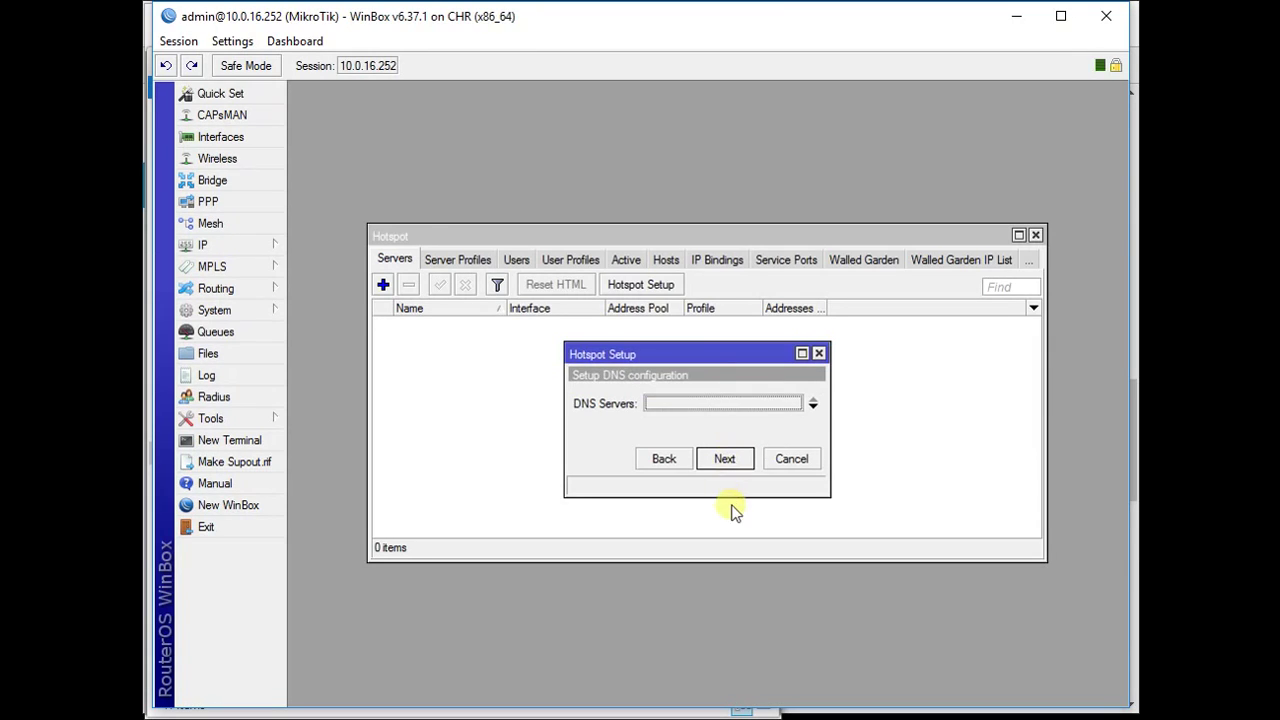
pyautogui.write('8.8.8')
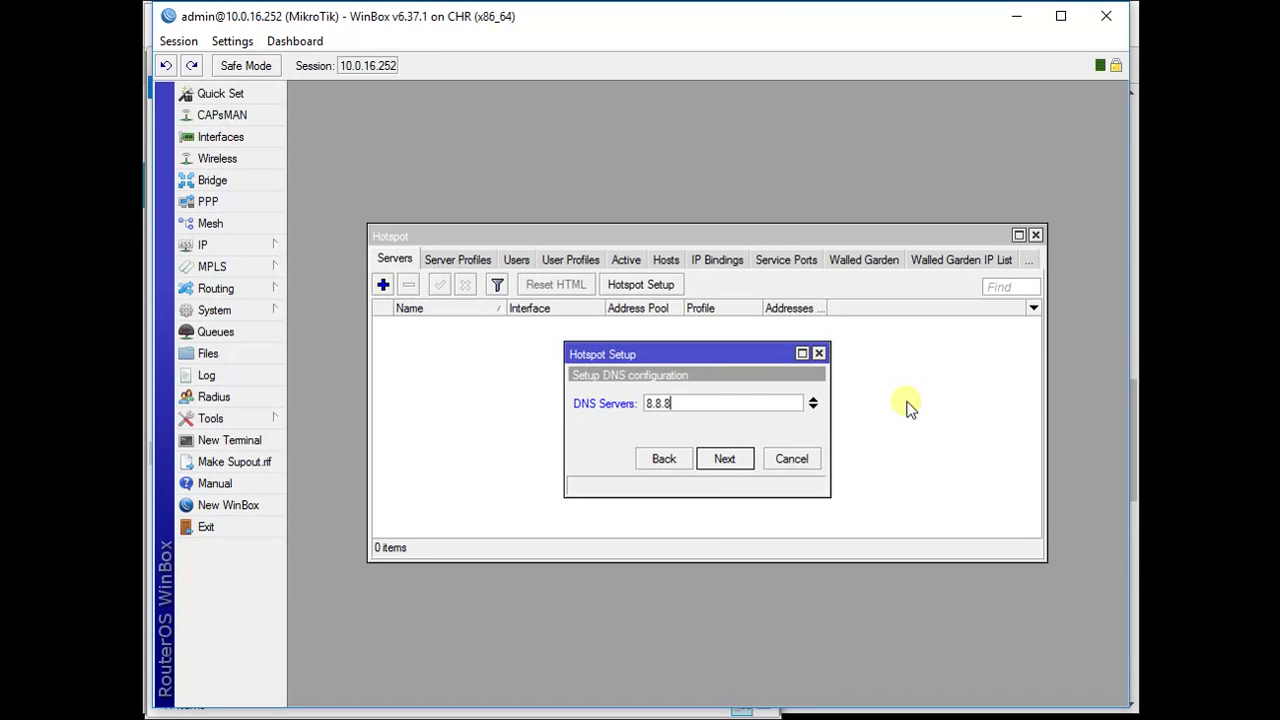
pyautogui.write('.8')
pyautogui.click(722, 460)
pyautogui.write('hot')
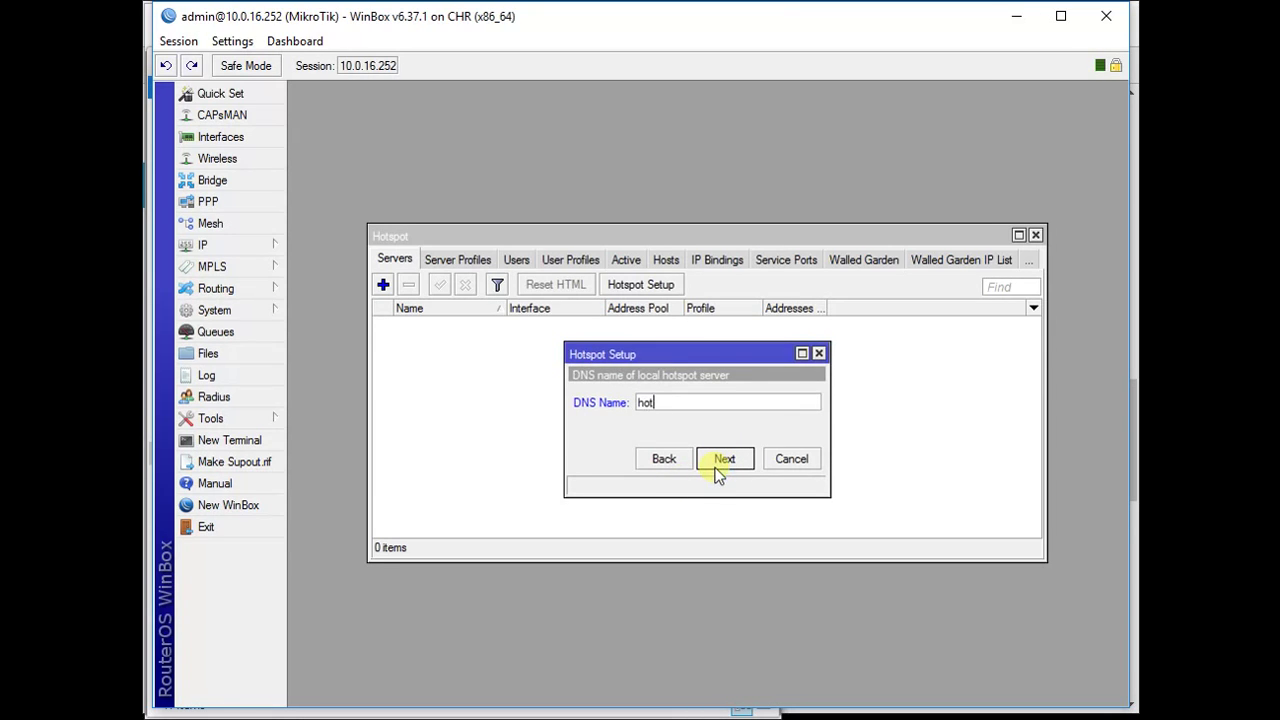
pyautogui.write('spot.local')
pyautogui.click(718, 462)
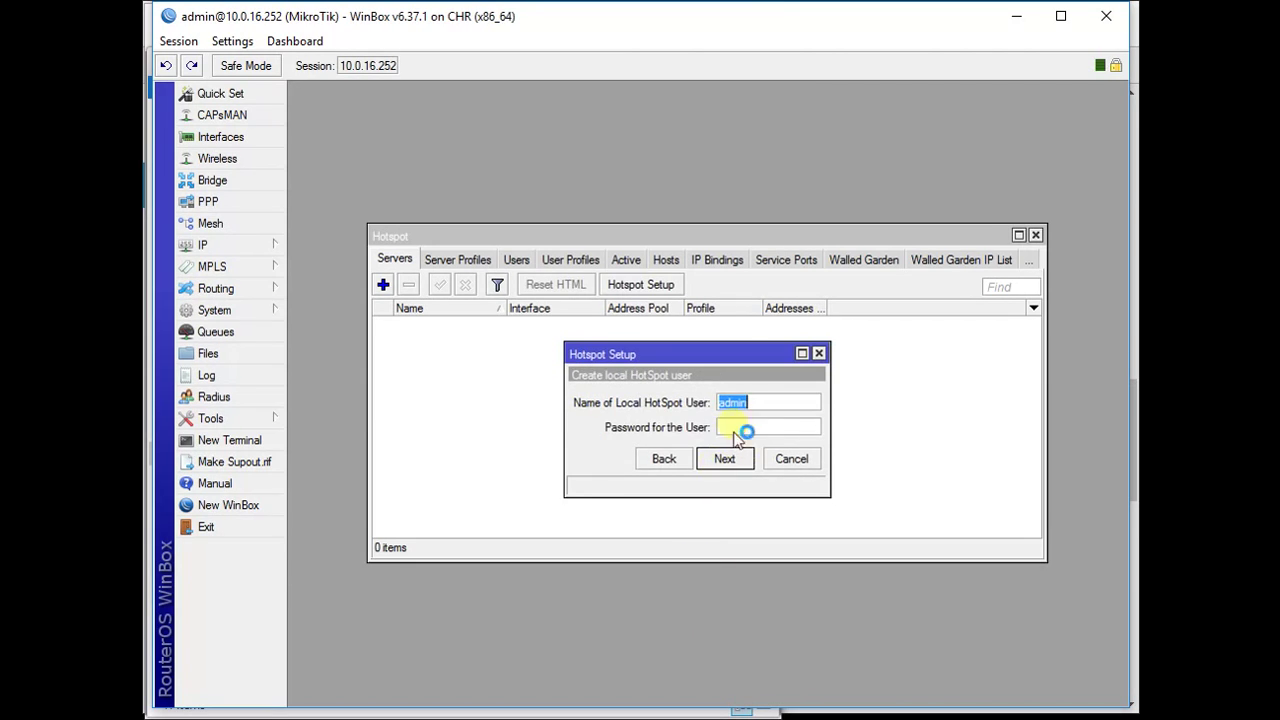
# - Give the local hotspot user a password and finish the setup
pyautogui.moveTo(638, 354); pyautogui.dragTo(614, 357)
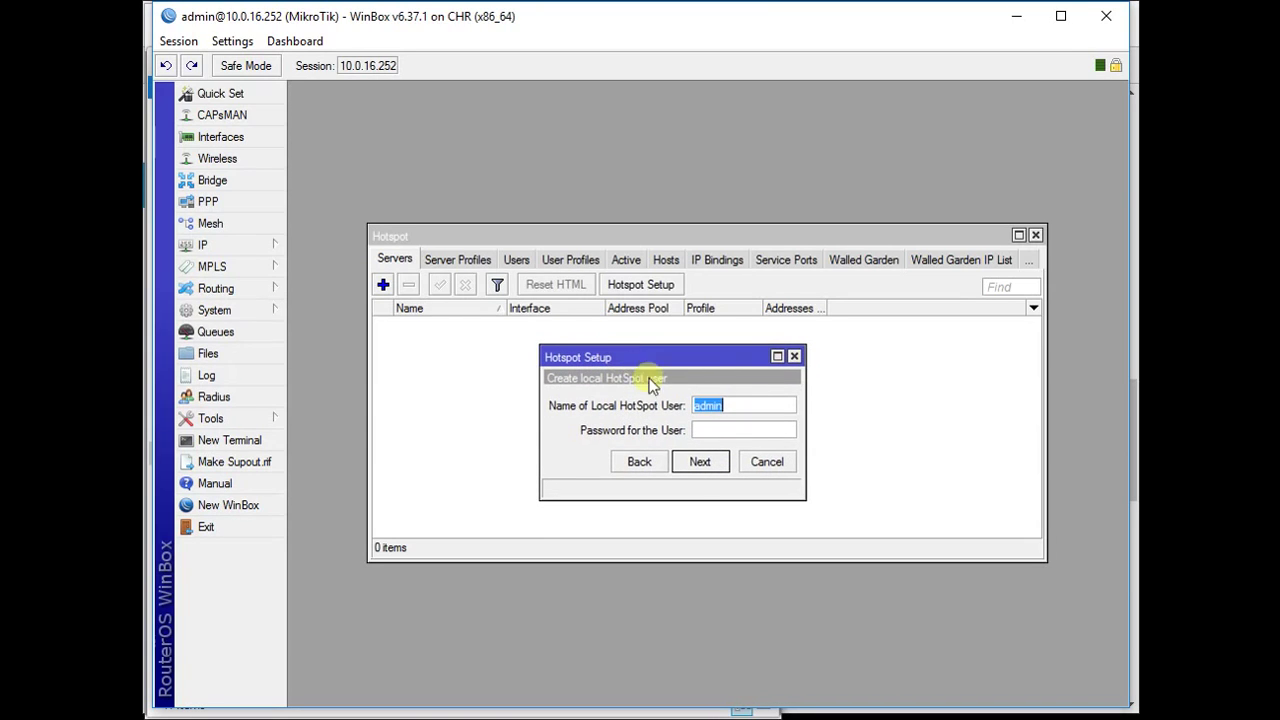
pyautogui.moveTo(807, 420); pyautogui.dragTo(878, 421)
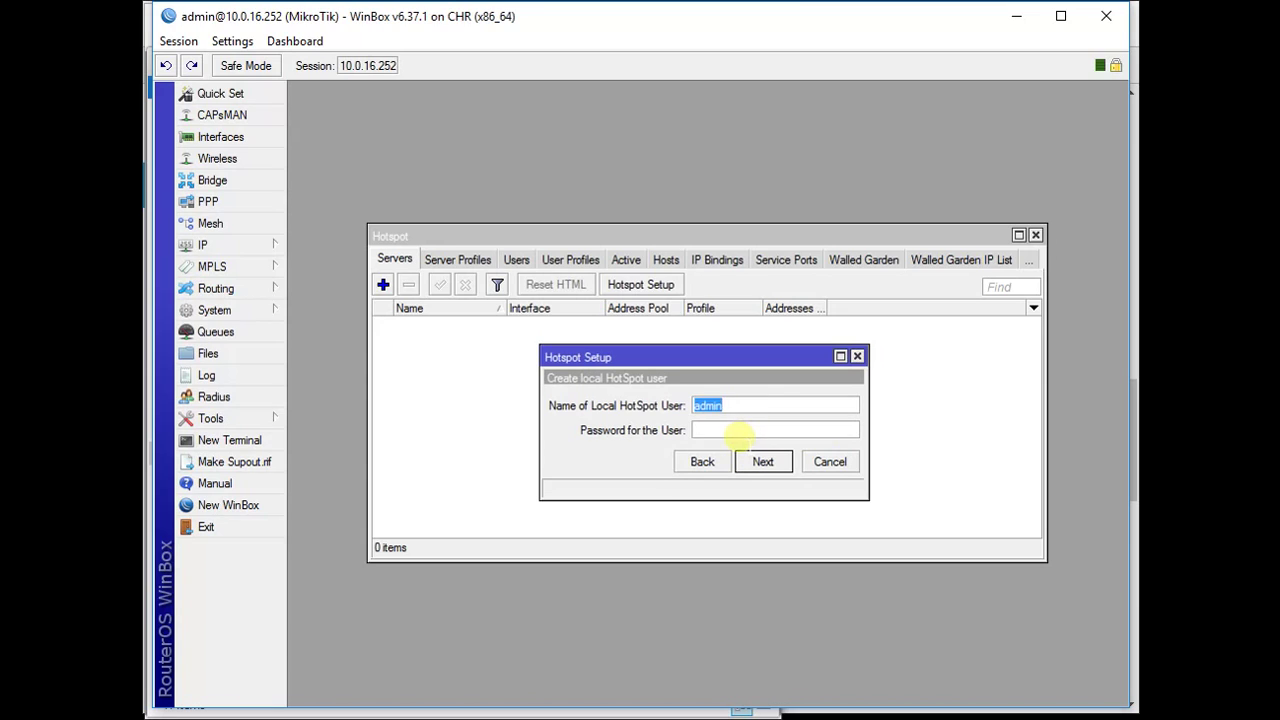
pyautogui.click(735, 433)
pyautogui.write('admin')
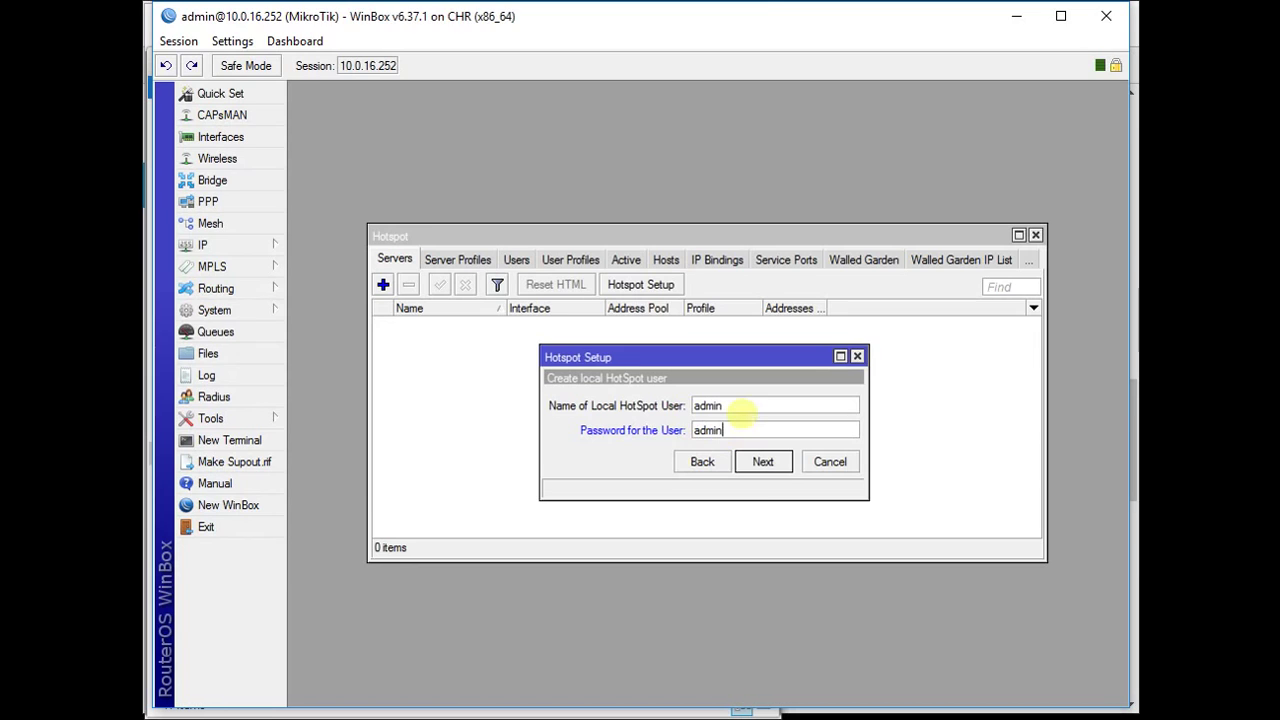
pyautogui.click(766, 463)
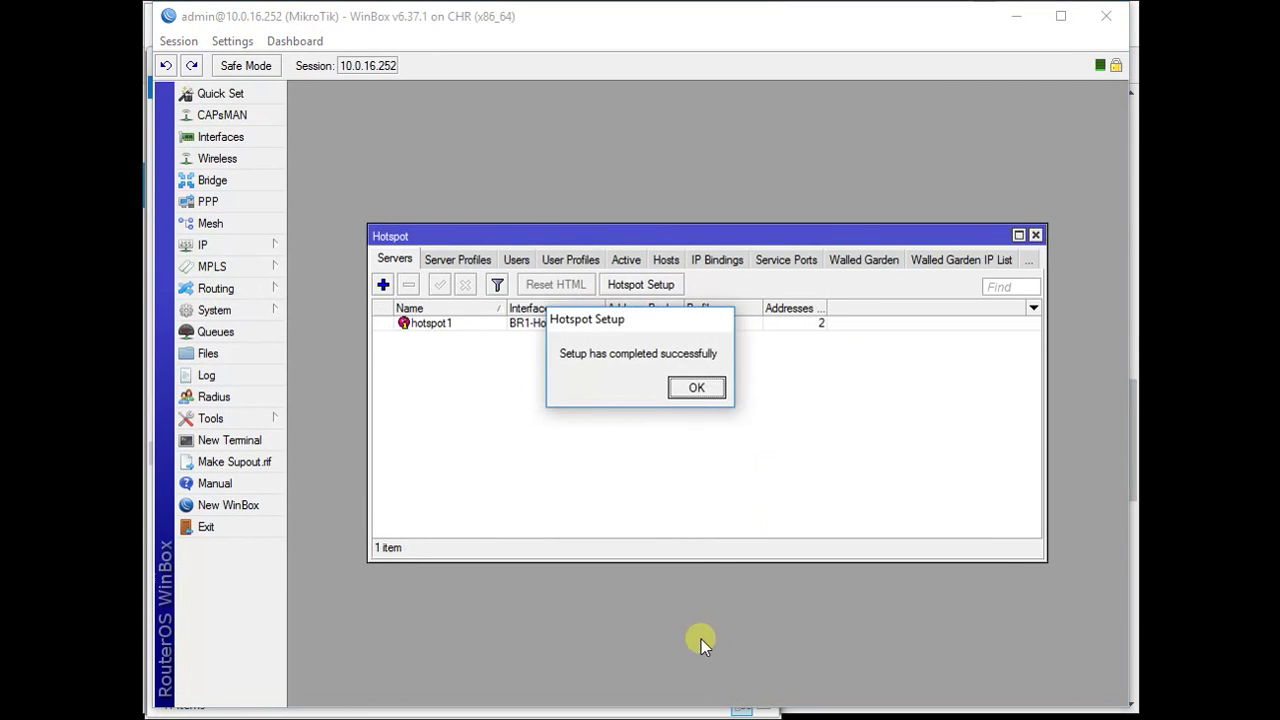
# - Dismiss the completion message and move and enlarge the Hotspot window listing hotspot1
pyautogui.click(683, 388)
pyautogui.moveTo(624, 238); pyautogui.dragTo(640, 171)
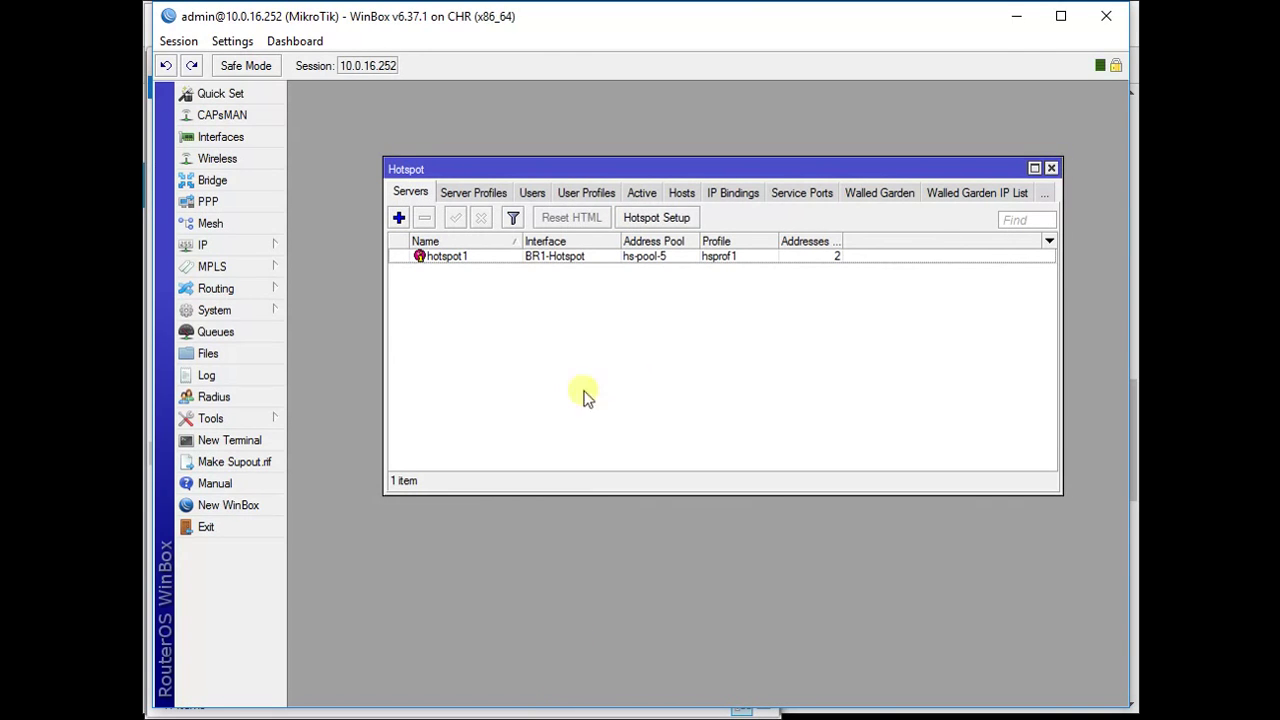
pyautogui.moveTo(387, 497); pyautogui.dragTo(360, 527)
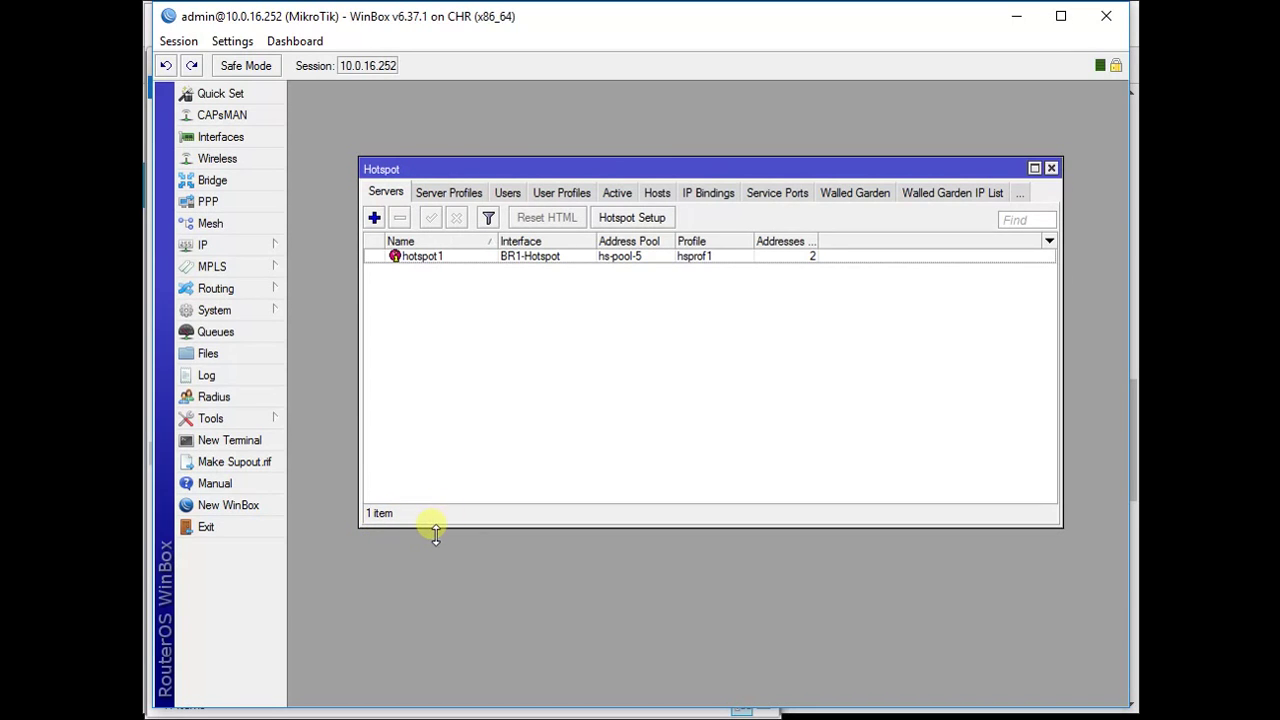
# - Enable Use RADIUS on the hsprof1 server profile, apply it and close the profile
pyautogui.click(425, 193)
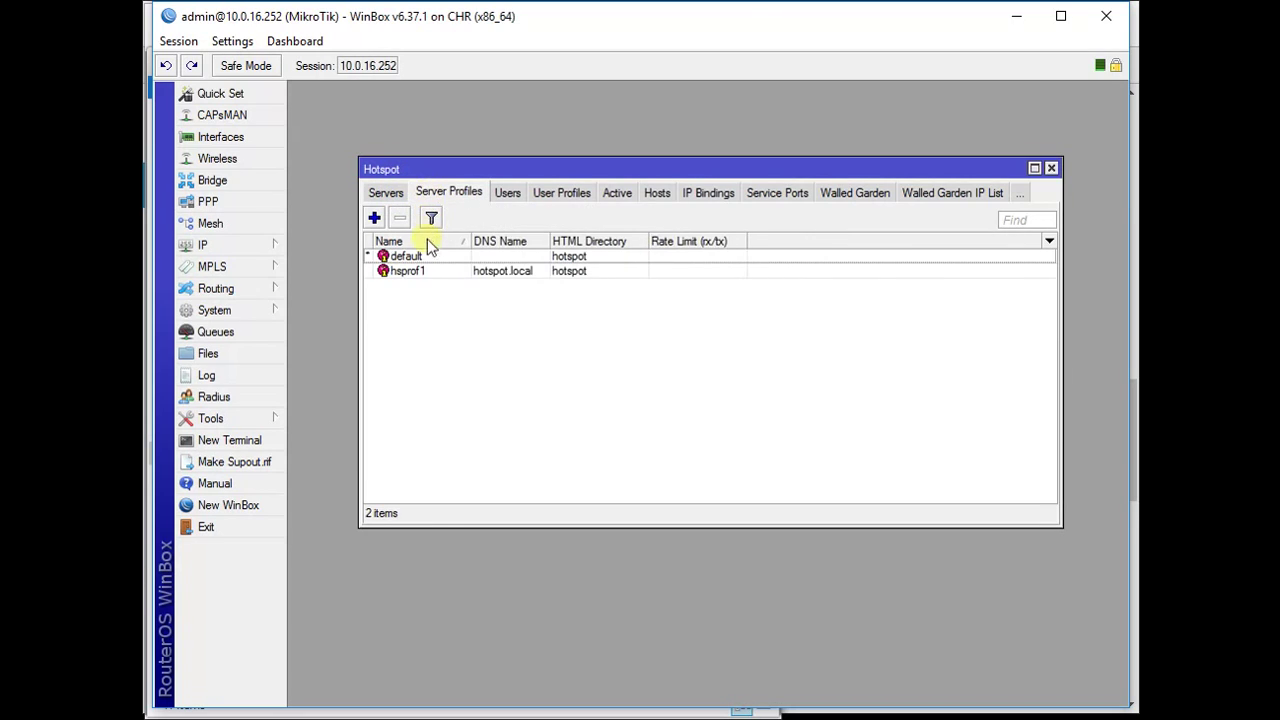
pyautogui.doubleClick(418, 272)
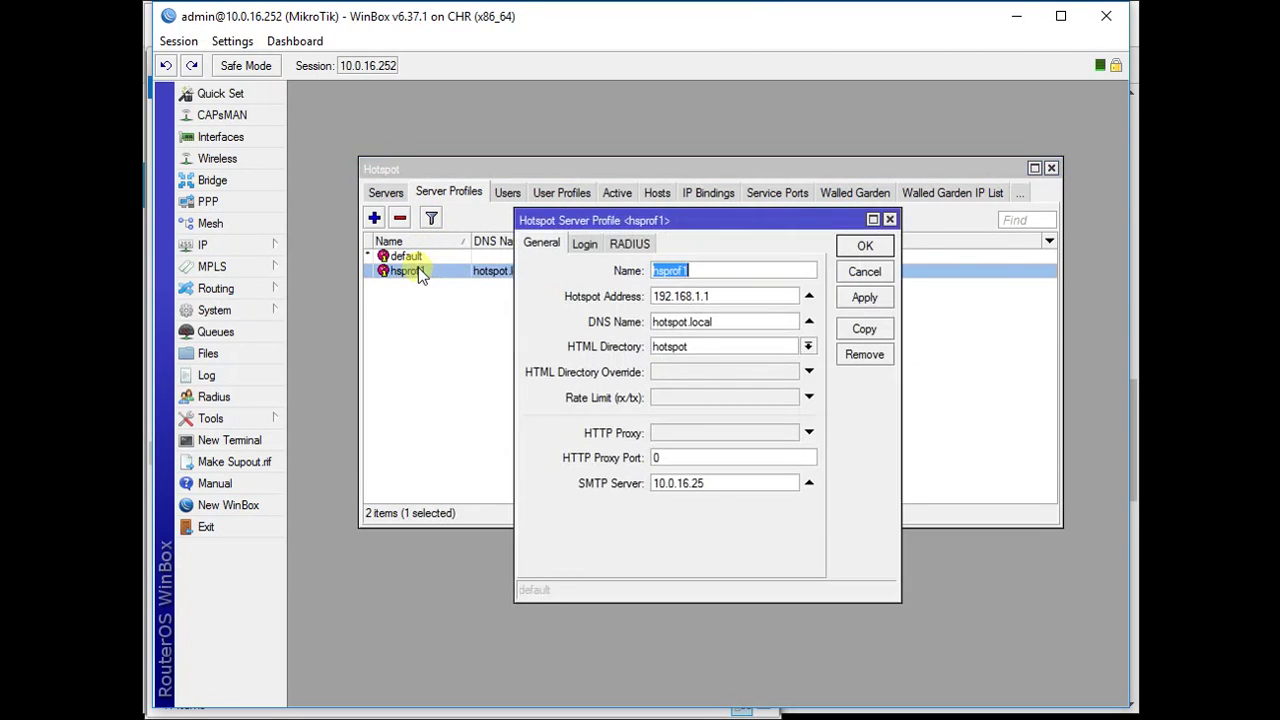
pyautogui.click(585, 245)
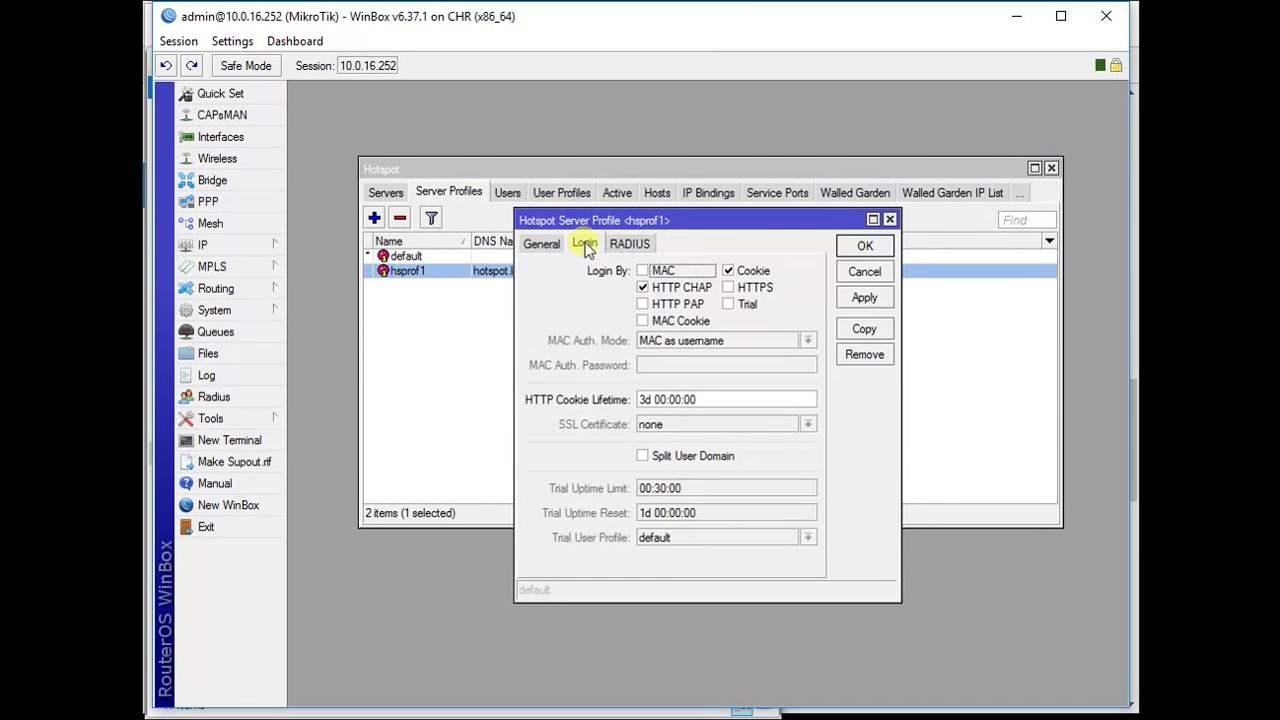
pyautogui.click(628, 243)
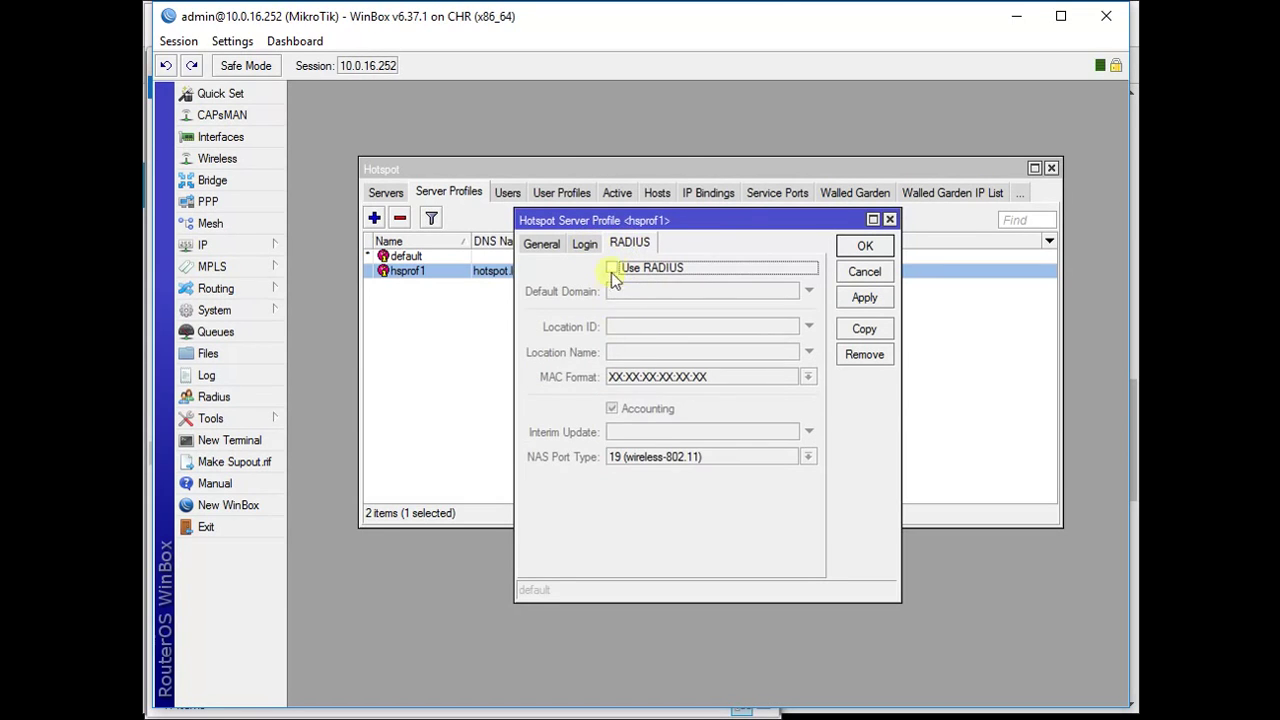
pyautogui.click(622, 274)
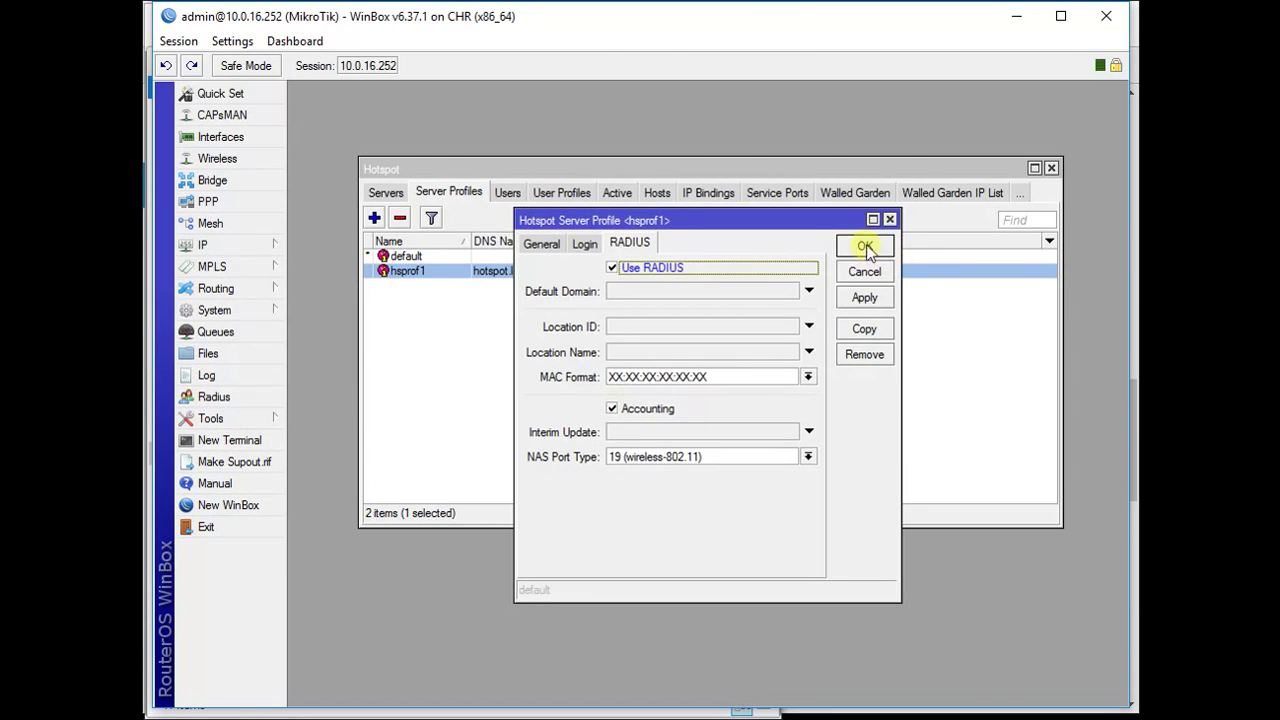
pyautogui.click(862, 300)
pyautogui.click(864, 247)
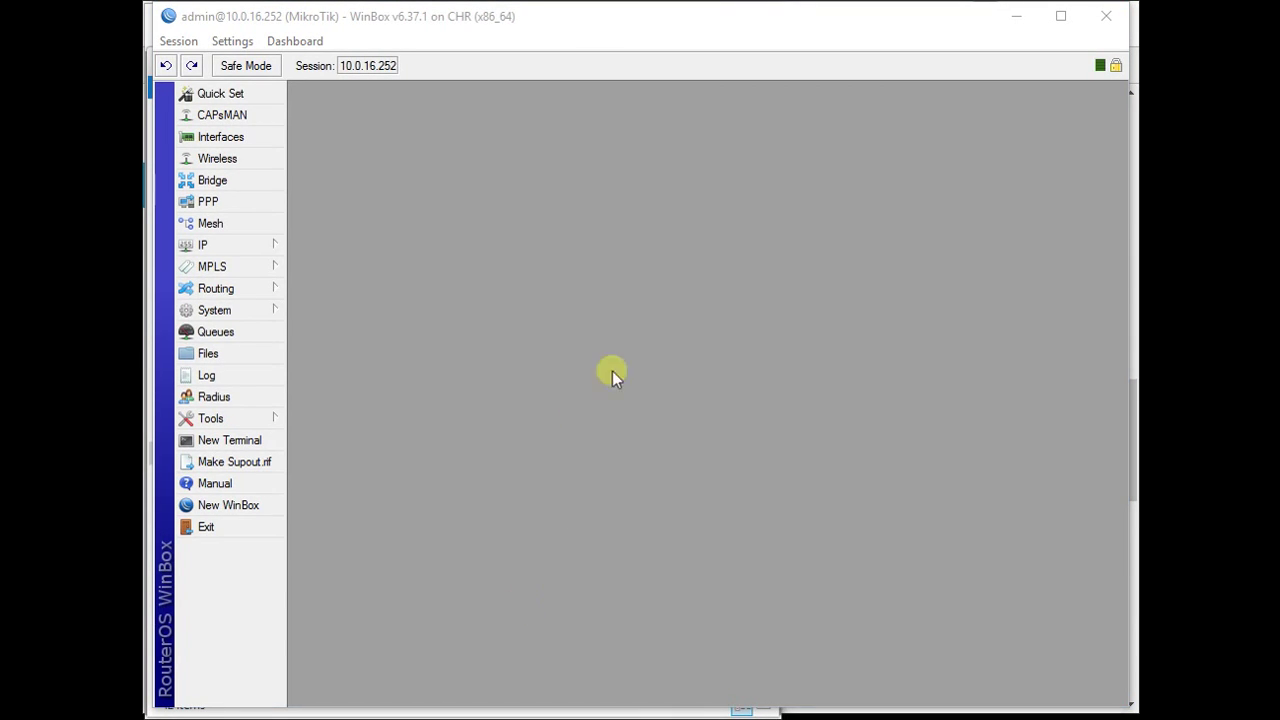
# - Add a new RADIUS server entry for the hotspot service at address 10.255.255.1
pyautogui.click(214, 396)
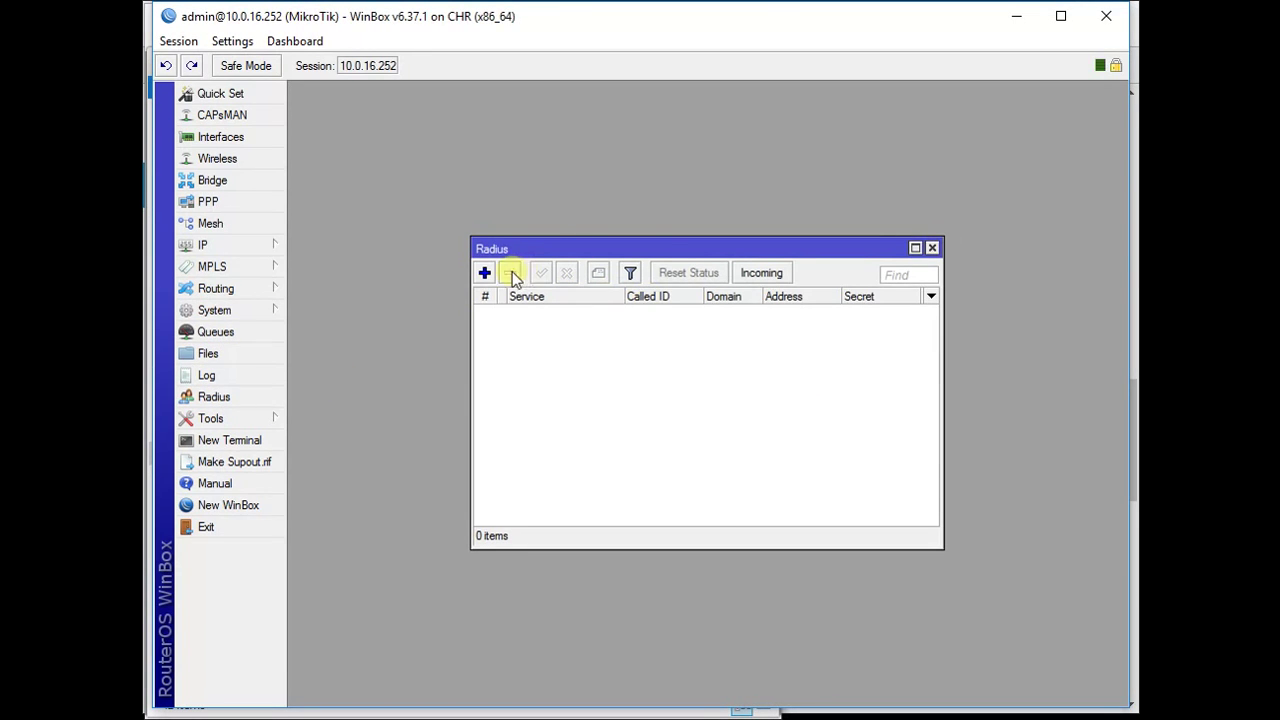
pyautogui.click(486, 271)
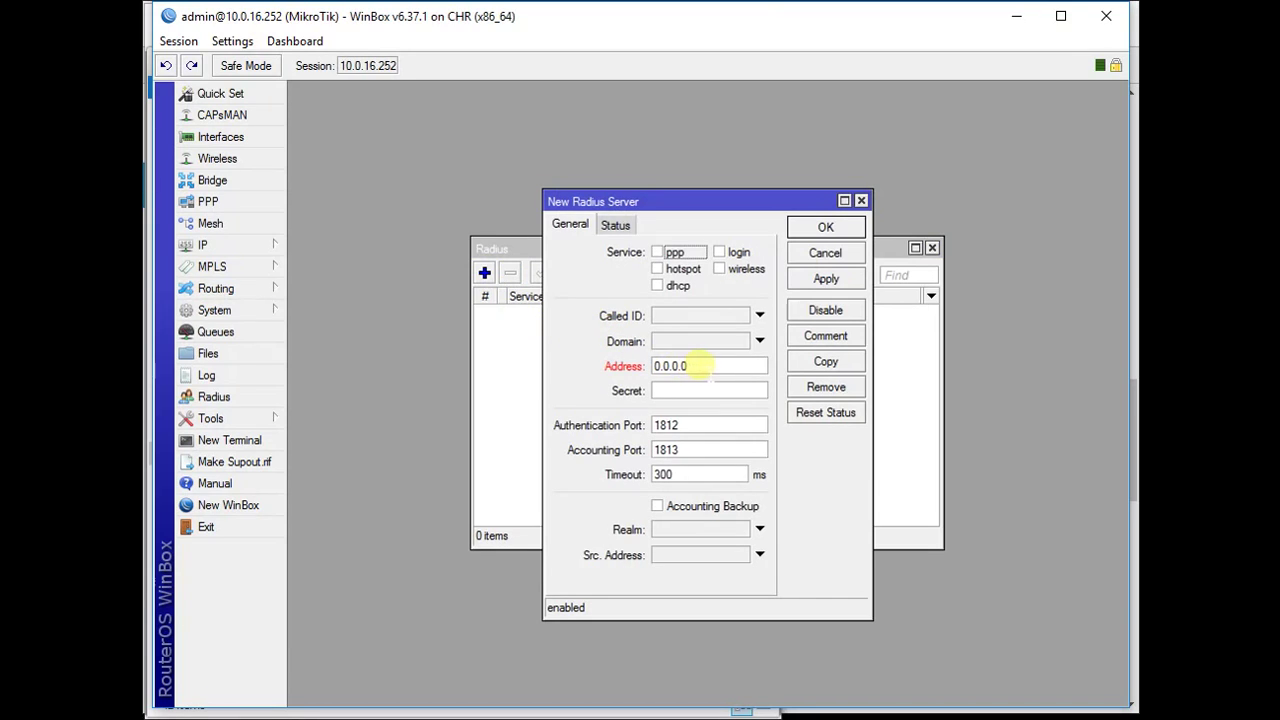
pyautogui.moveTo(664, 366); pyautogui.dragTo(698, 366)
pyautogui.doubleClick(698, 366)
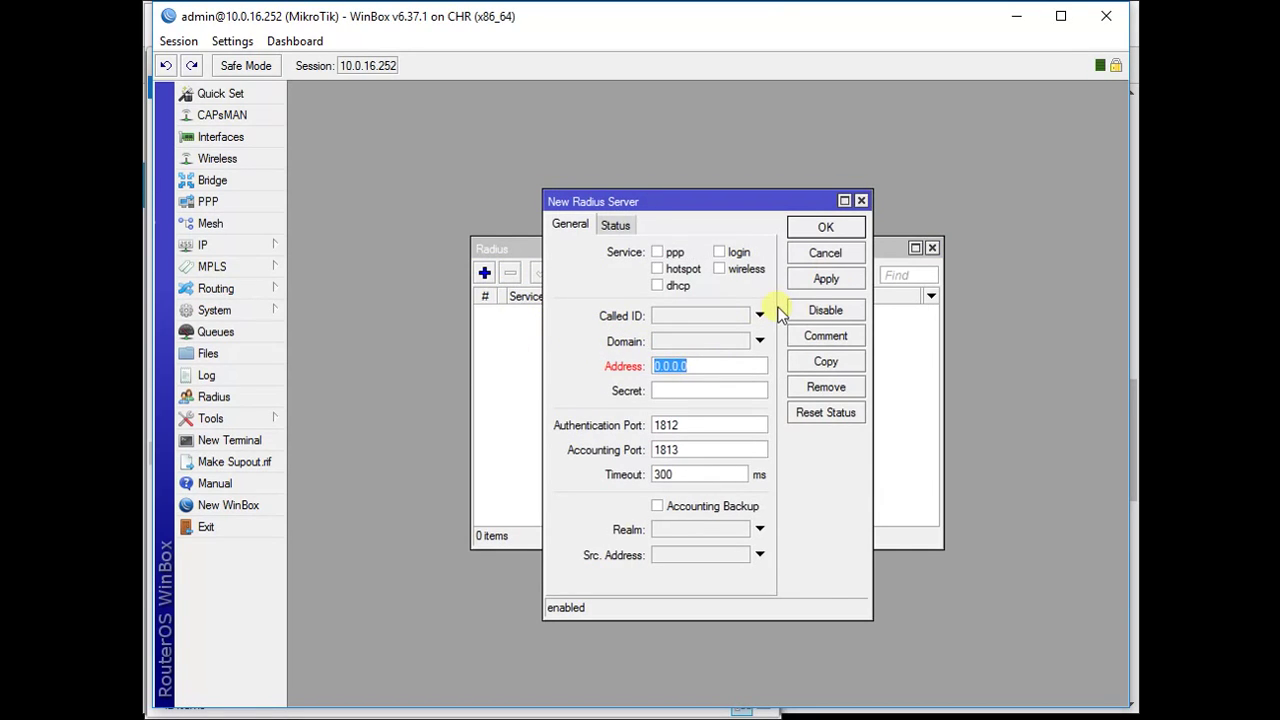
pyautogui.write('1')
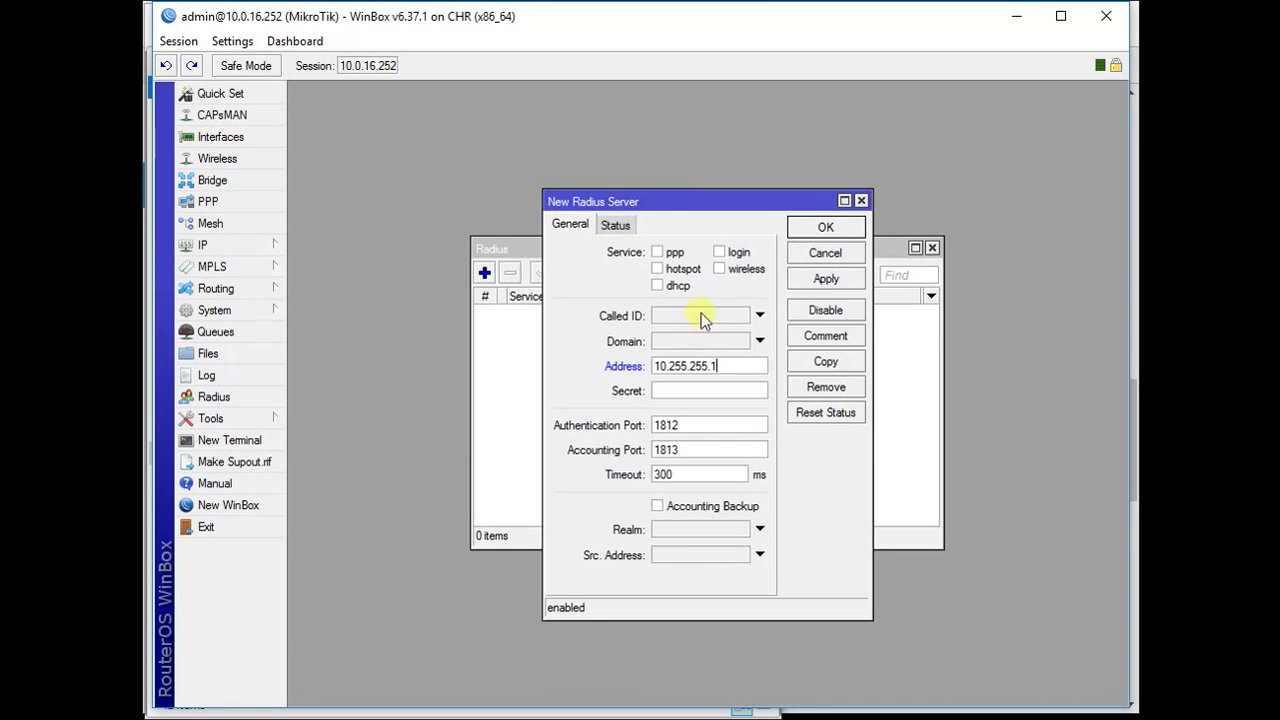
pyautogui.click(659, 269)
# - Enter the shared secret, checking it with passwords shown as plain text, and save the RADIUS entry
pyautogui.click(672, 390)
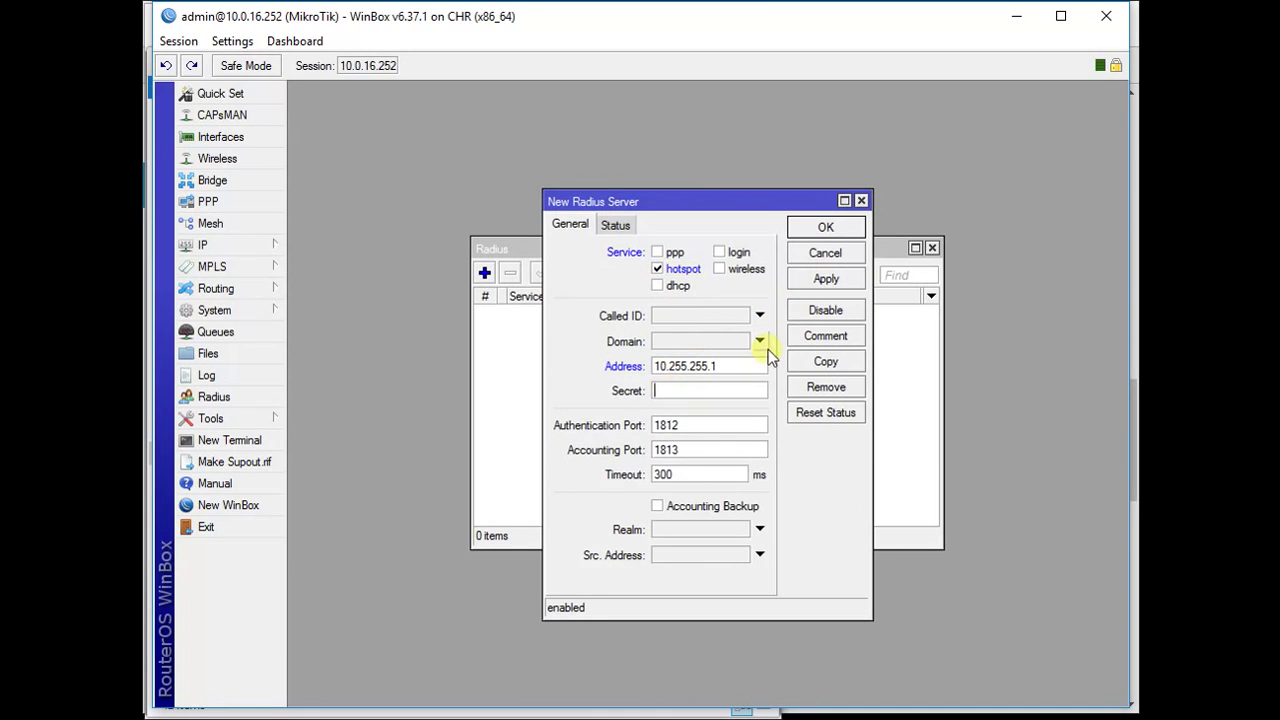
pyautogui.write('******')
pyautogui.write('t')
pyautogui.click(232, 41)
pyautogui.click(275, 85)
pyautogui.doubleClick(682, 392)
pyautogui.click(714, 394)
pyautogui.click(824, 276)
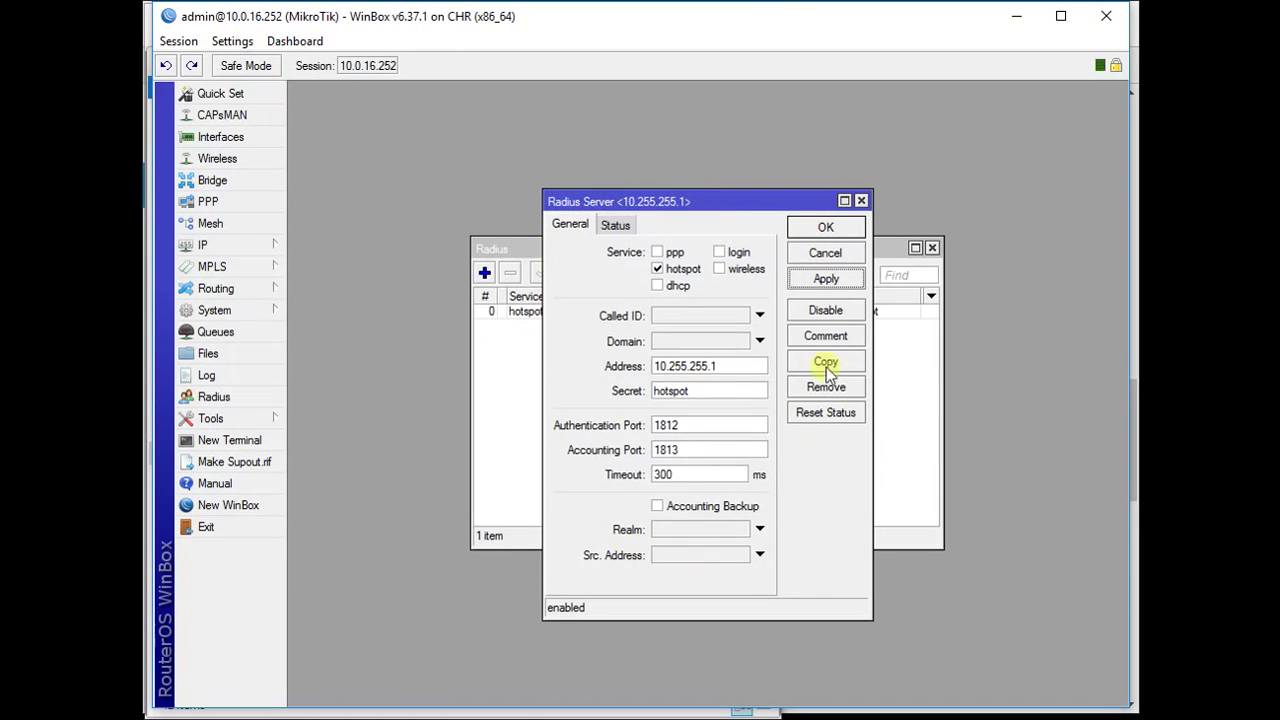
pyautogui.click(815, 228)
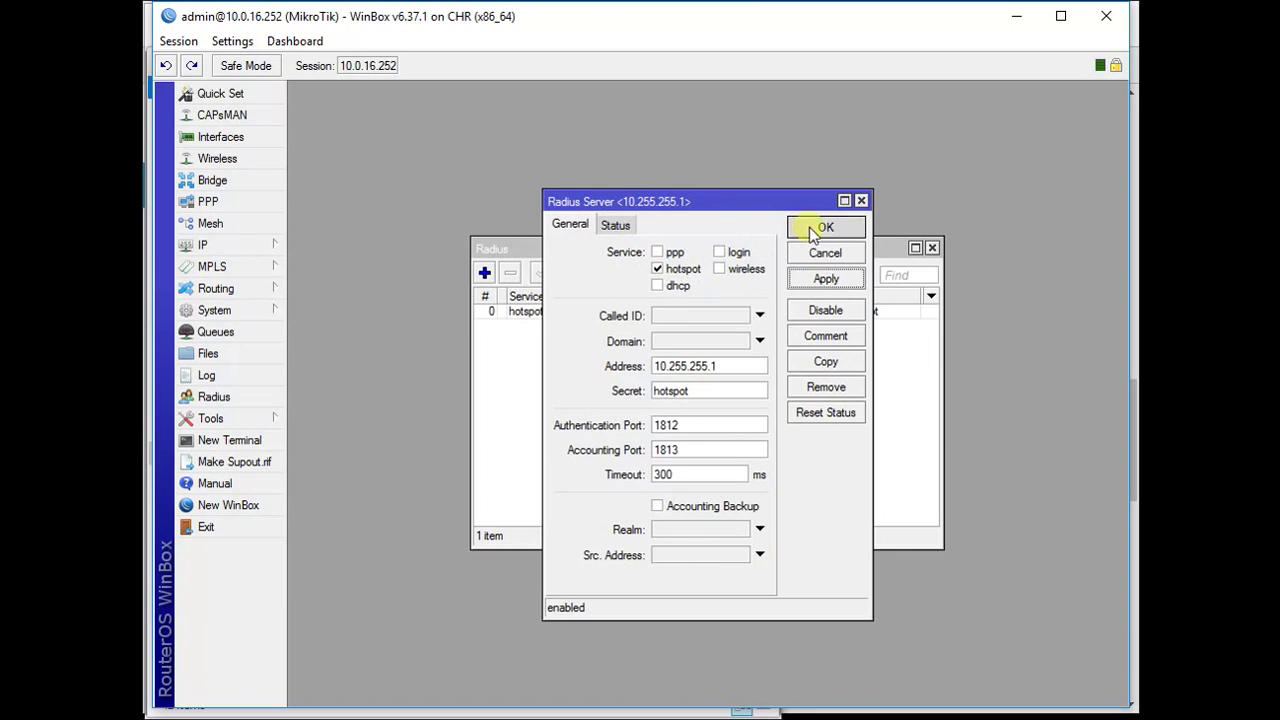
pyautogui.click(594, 708)
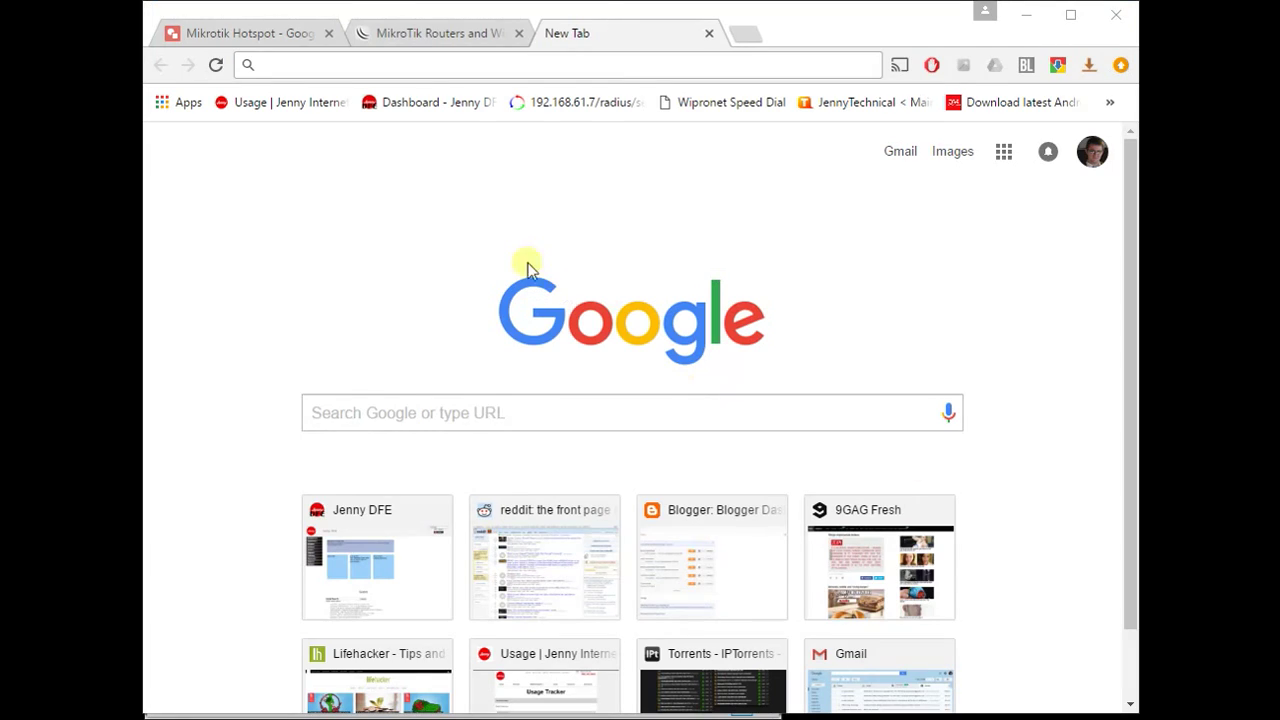
# - Load 10.0.16.252/userman in Chrome and sign in with the admin credentials
pyautogui.click(334, 63)
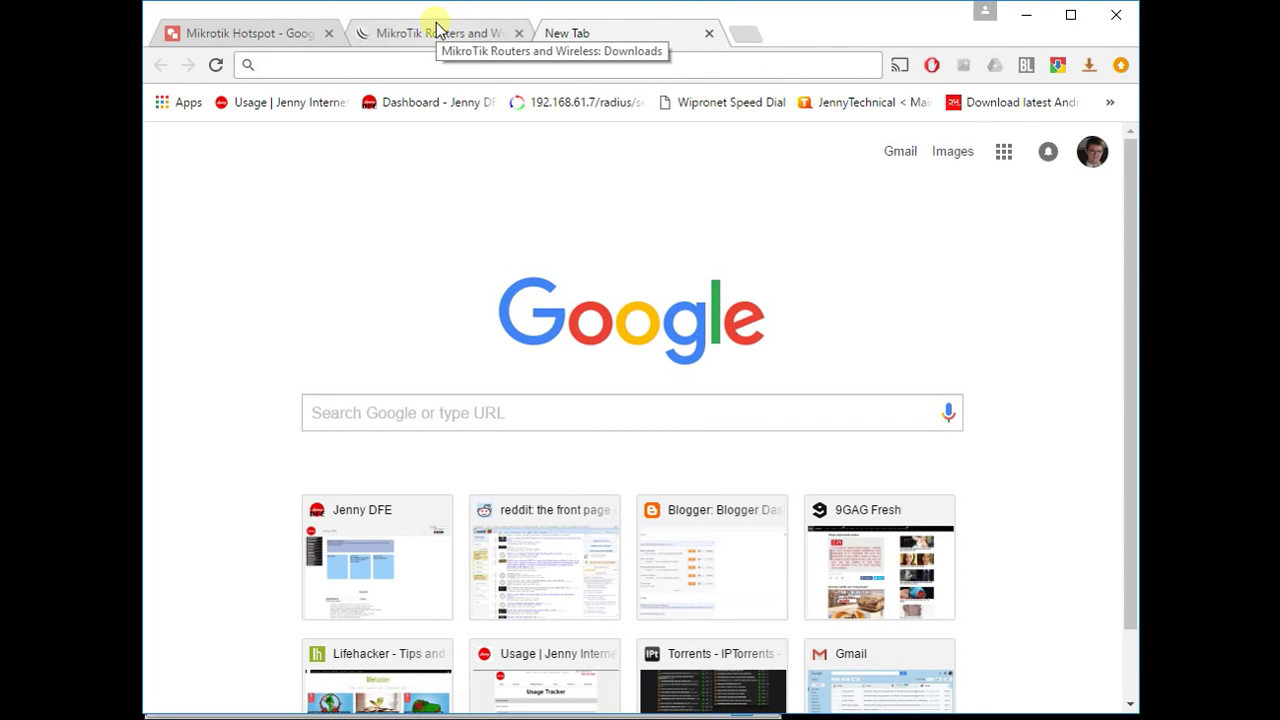
pyautogui.write('1')
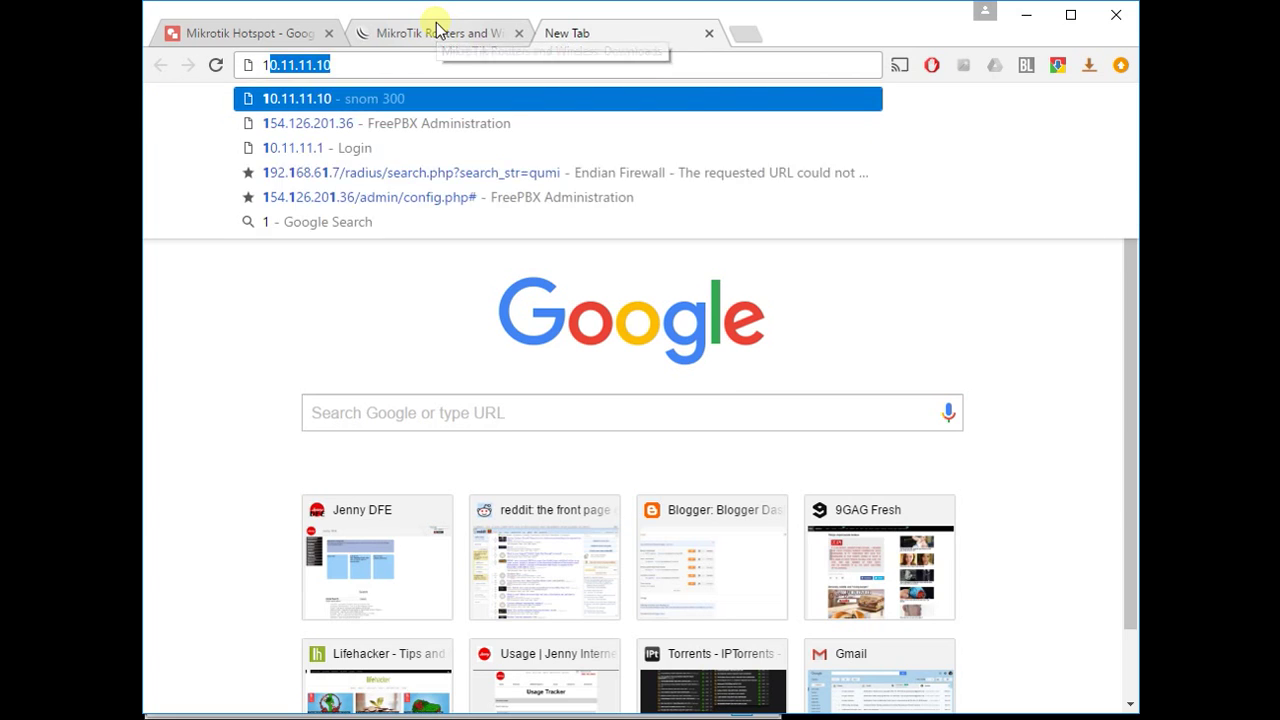
pyautogui.write('0.0.16.252')
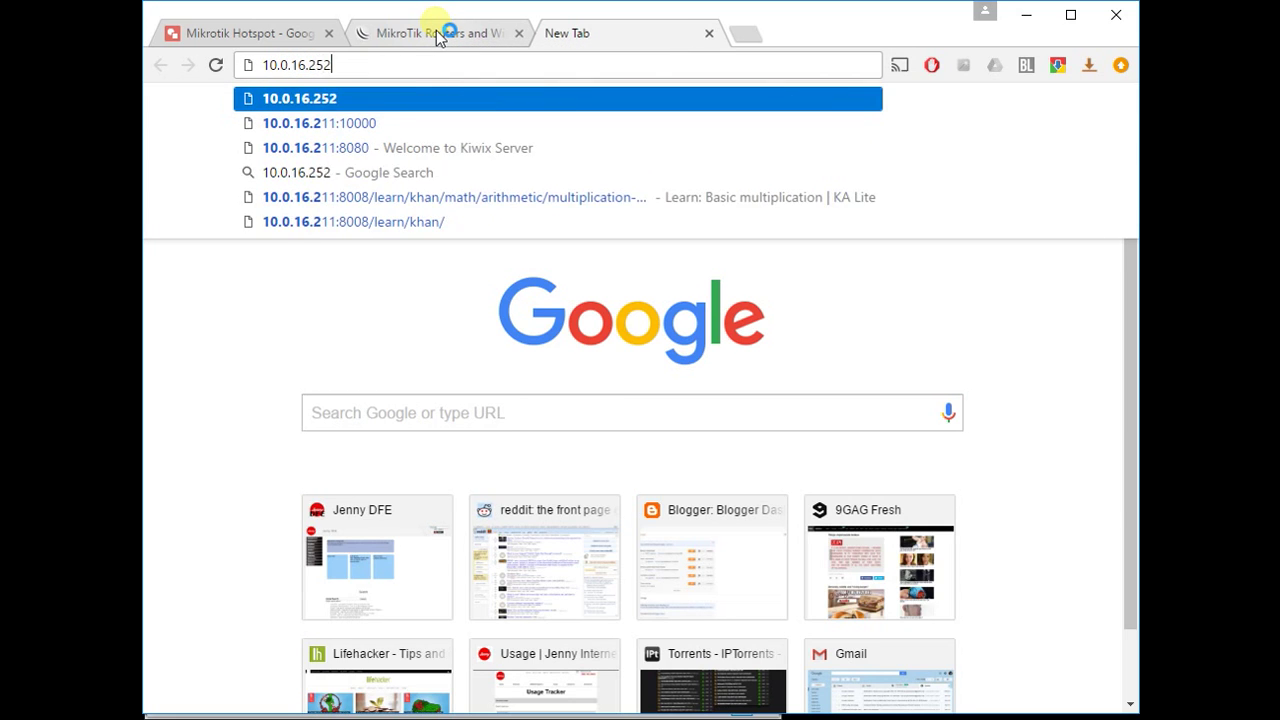
pyautogui.write('/')
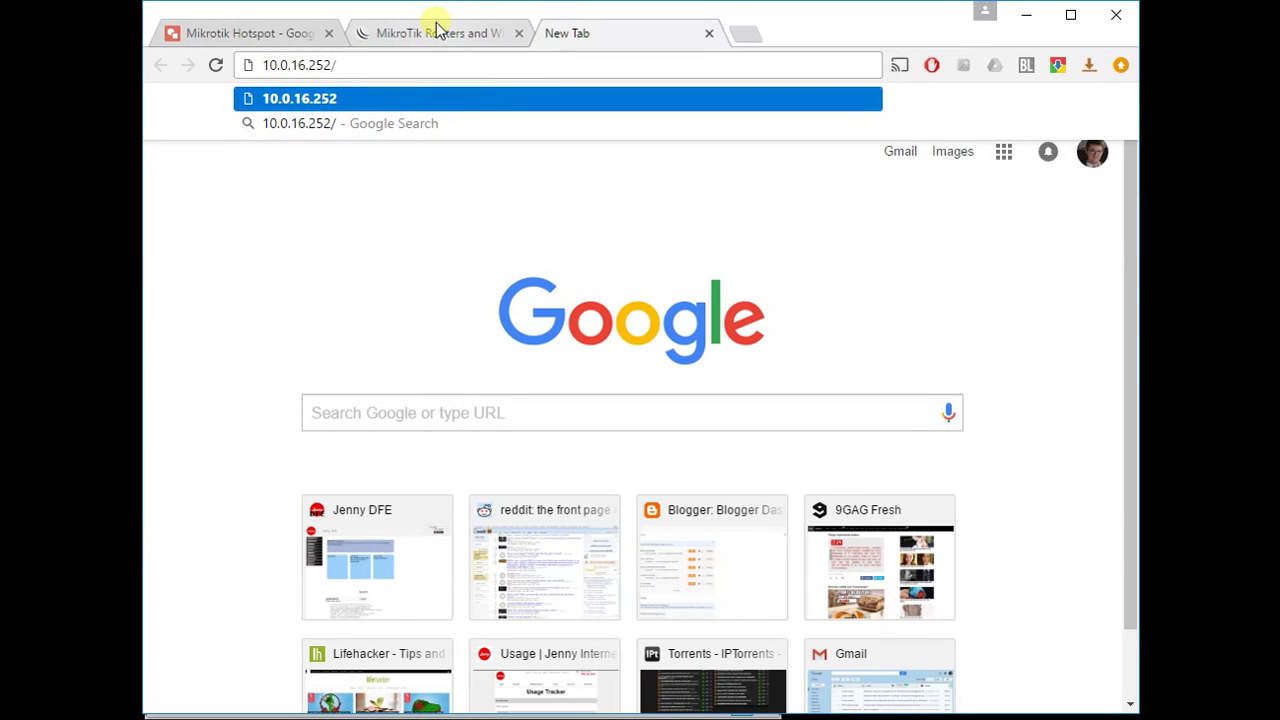
pyautogui.write('user')
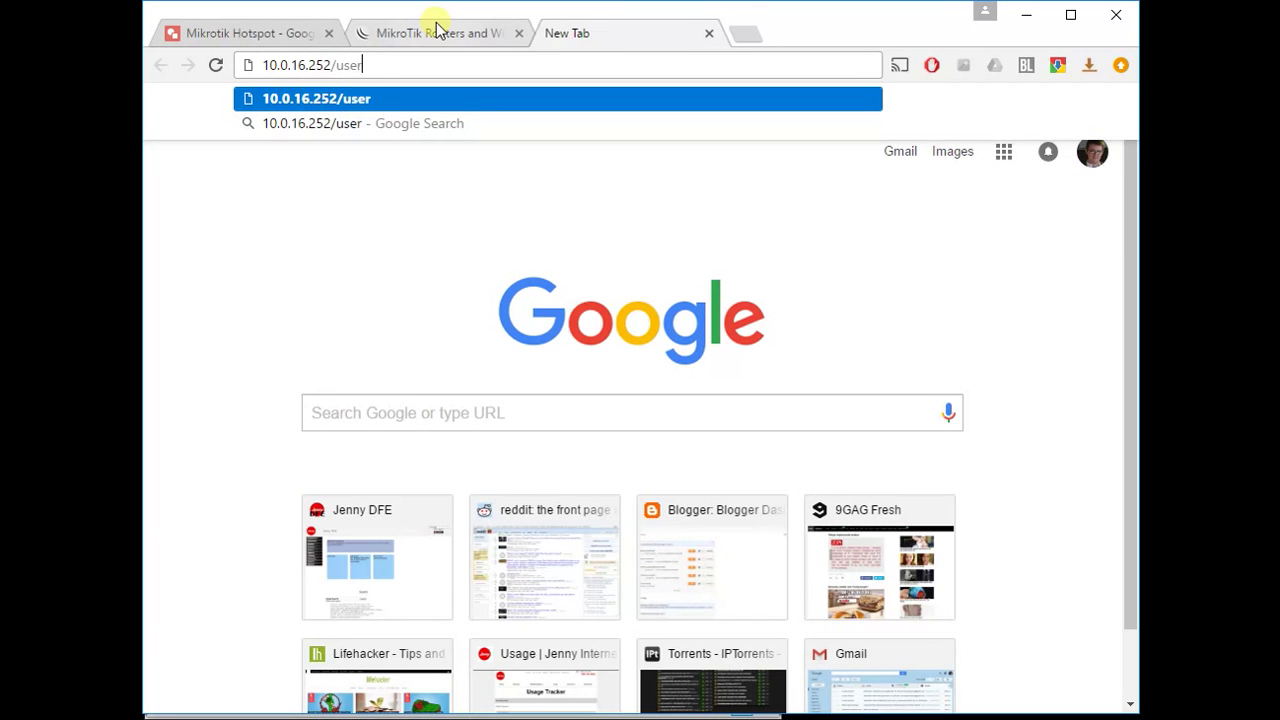
pyautogui.write('man')
pyautogui.press('Return')
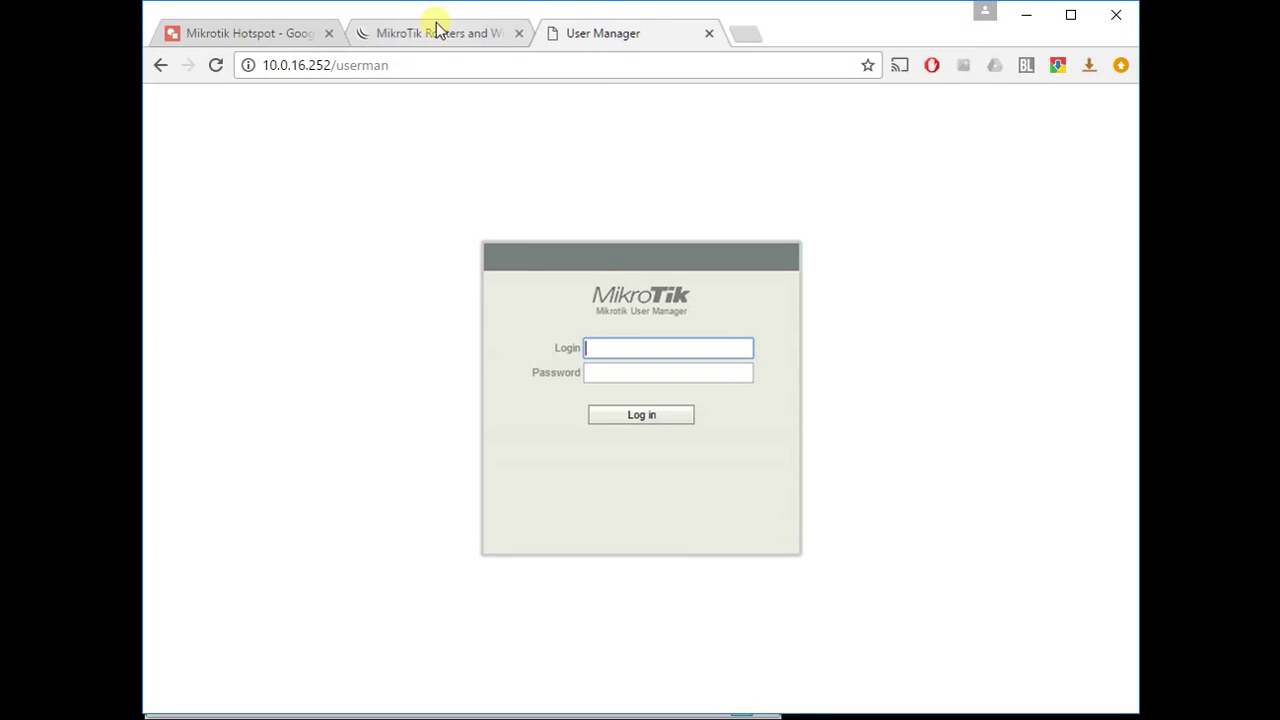
pyautogui.write('admin')
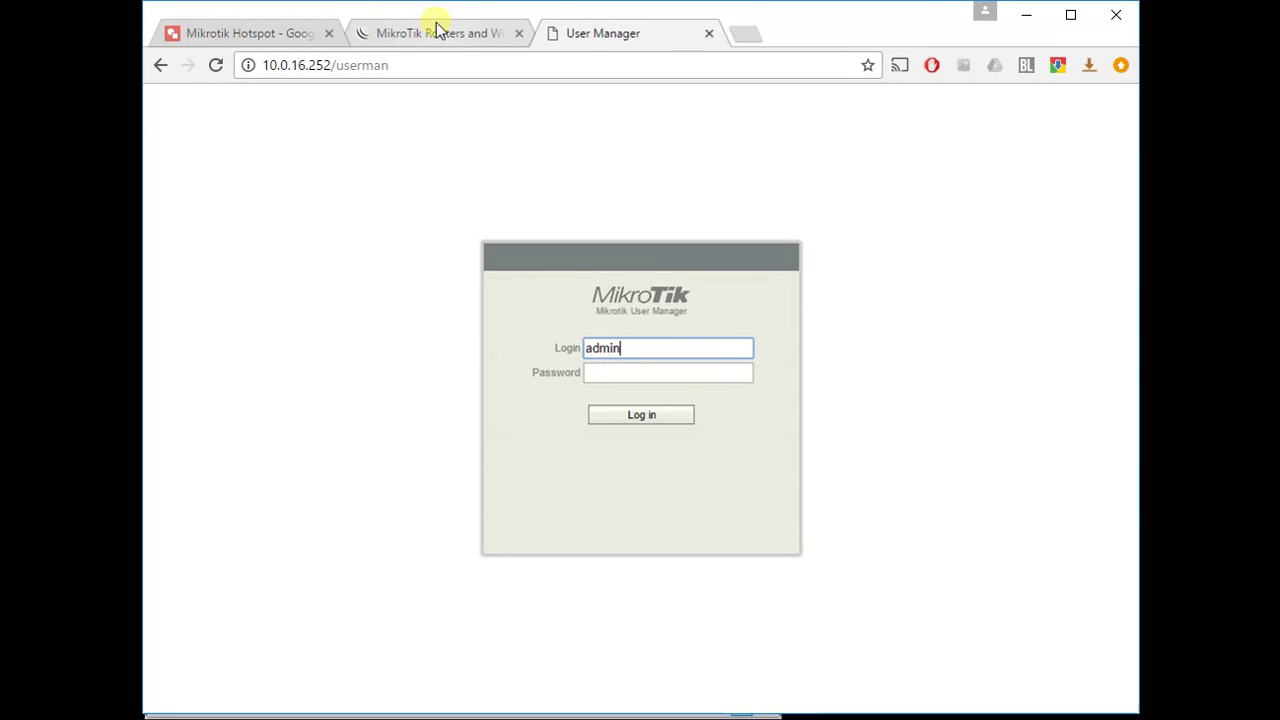
pyautogui.press('Return')
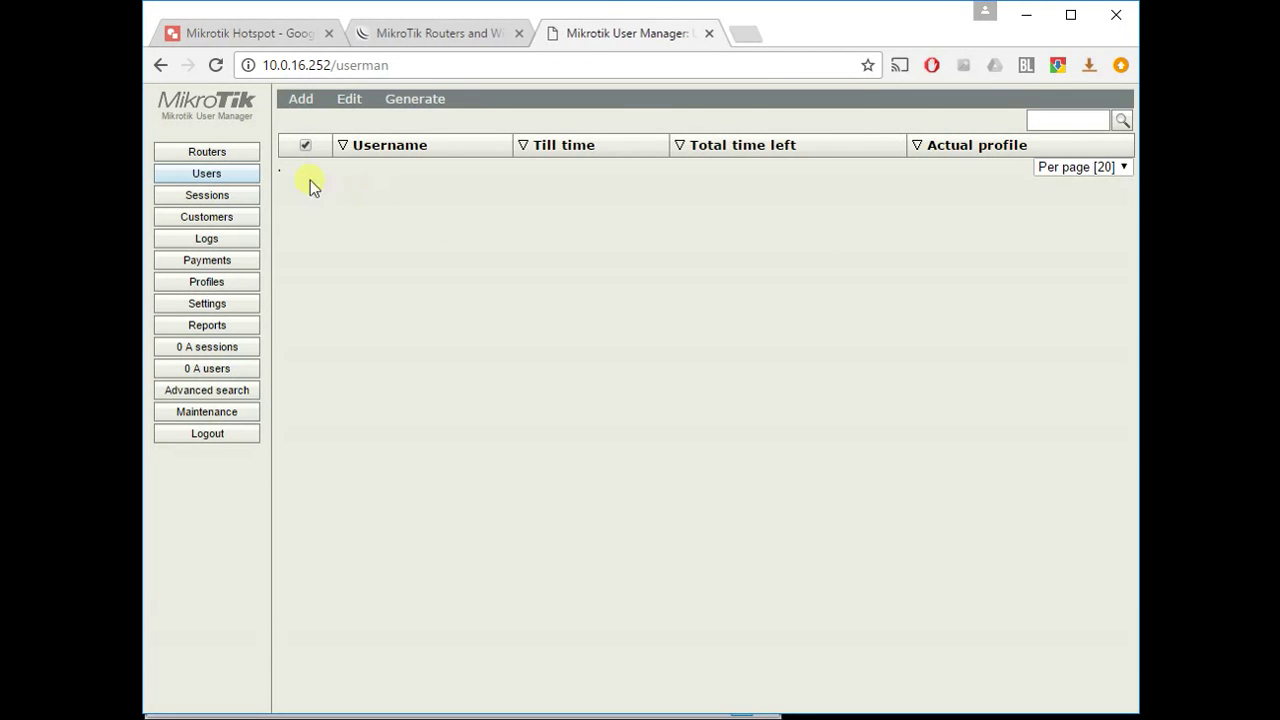
# - Open the Routers list and start a new router entry
pyautogui.click(254, 156)
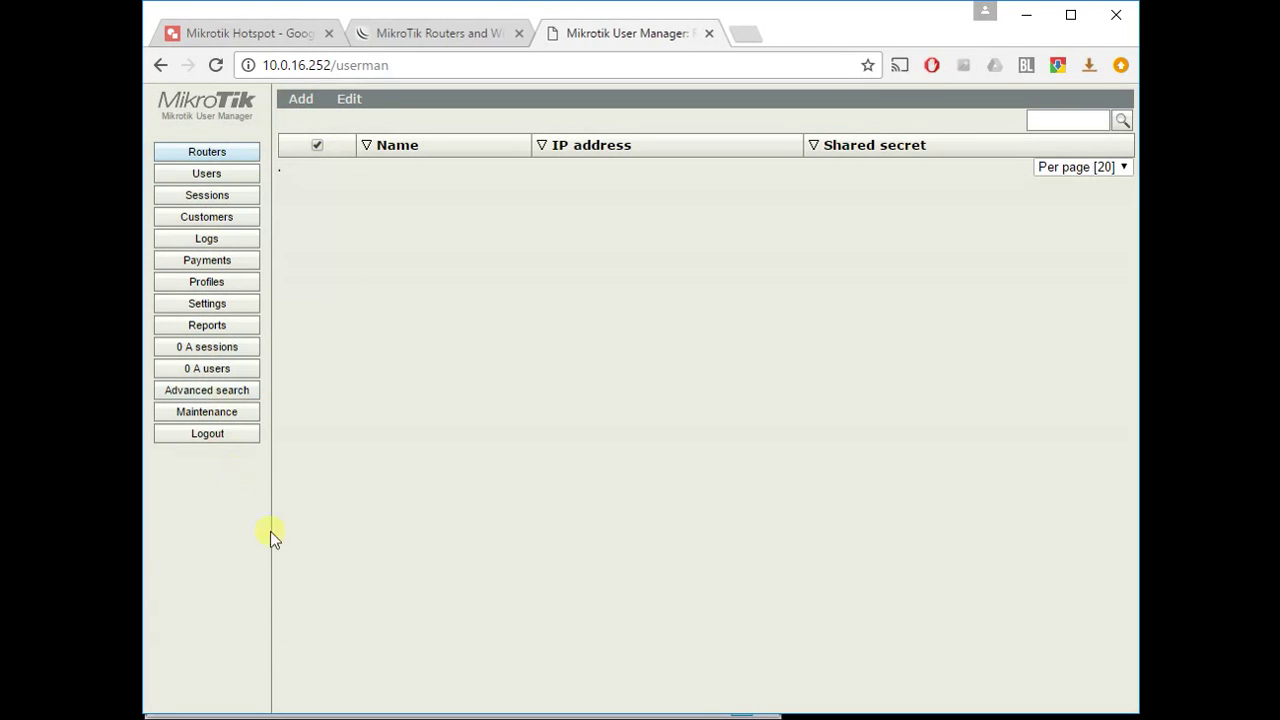
pyautogui.click(301, 100)
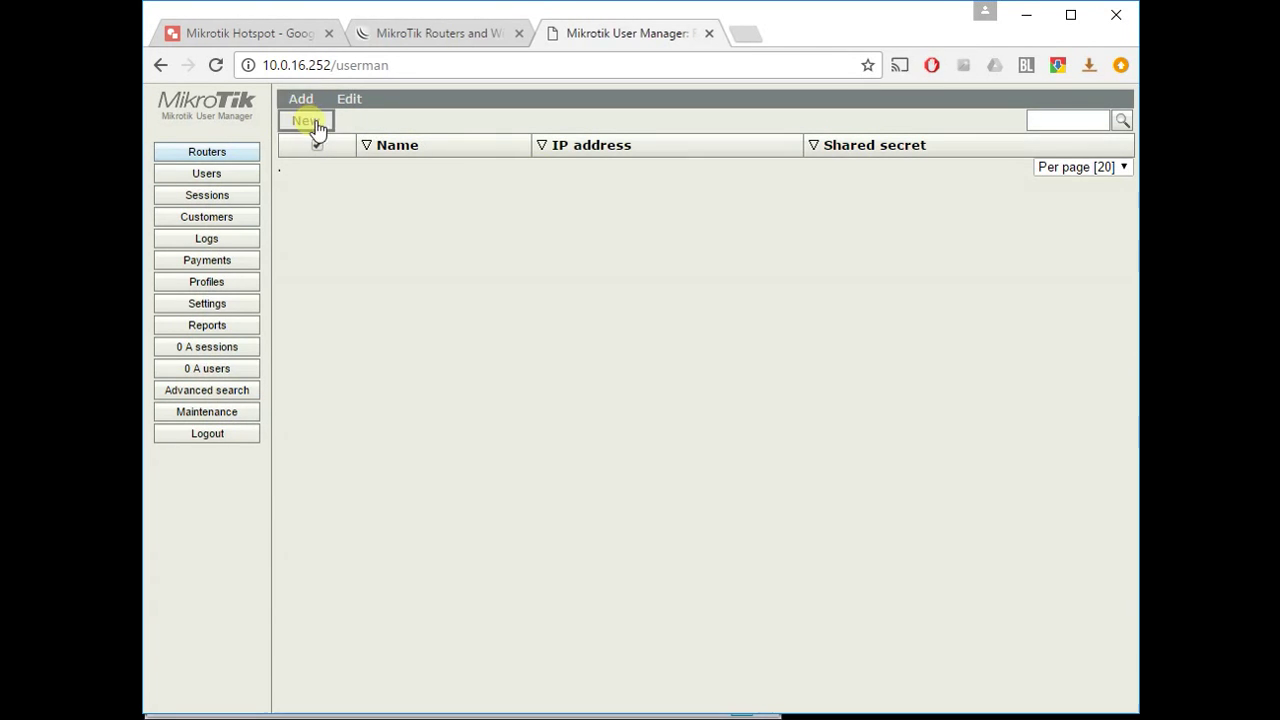
pyautogui.click(218, 150)
pyautogui.click(301, 99)
pyautogui.click(300, 121)
# - Enter router name Local Mikrotik, IP 10.255.255.1 and the shared secret, then save the router
pyautogui.click(723, 266)
pyautogui.write('Local')
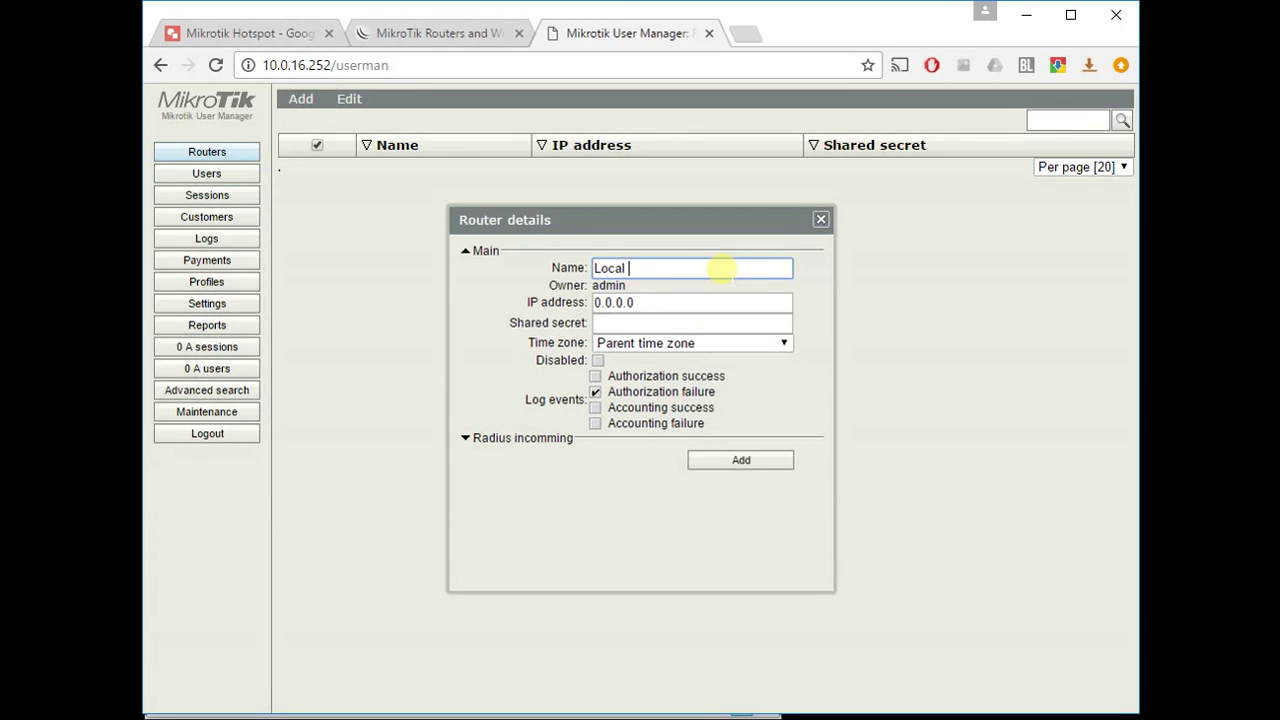
pyautogui.write(' Mikrotik')
pyautogui.press('Tab')
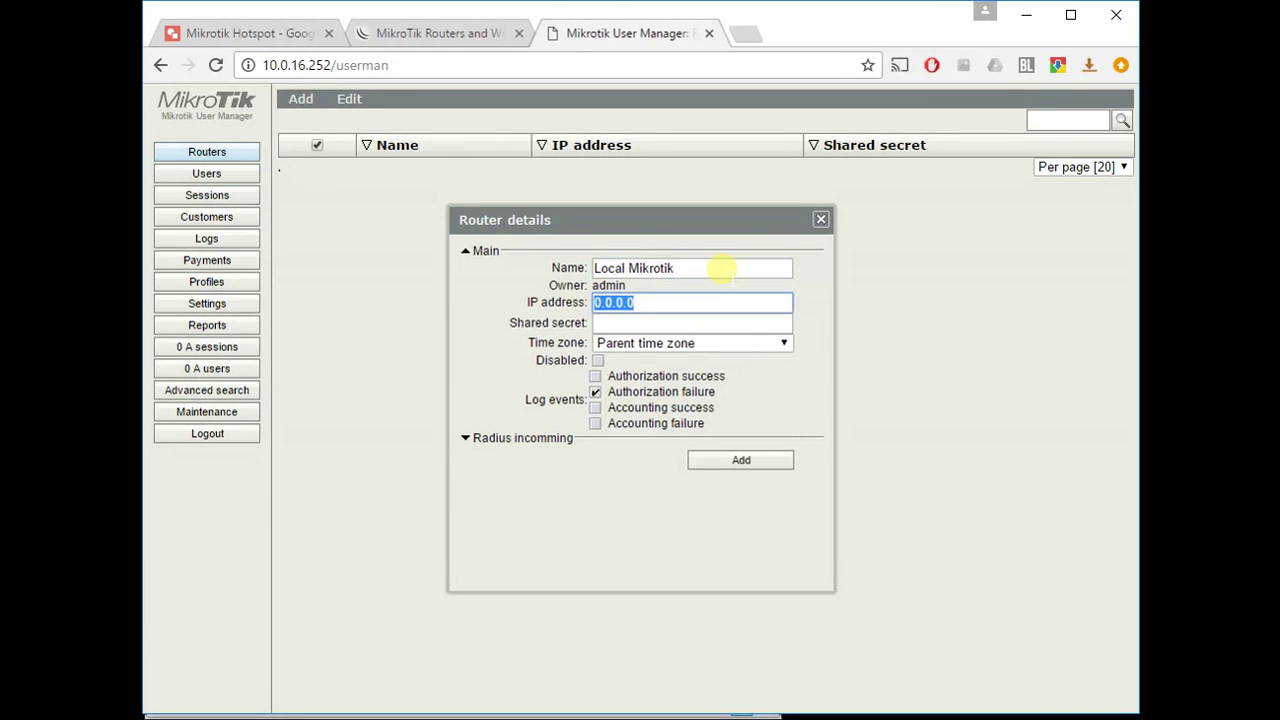
pyautogui.write('10.255')
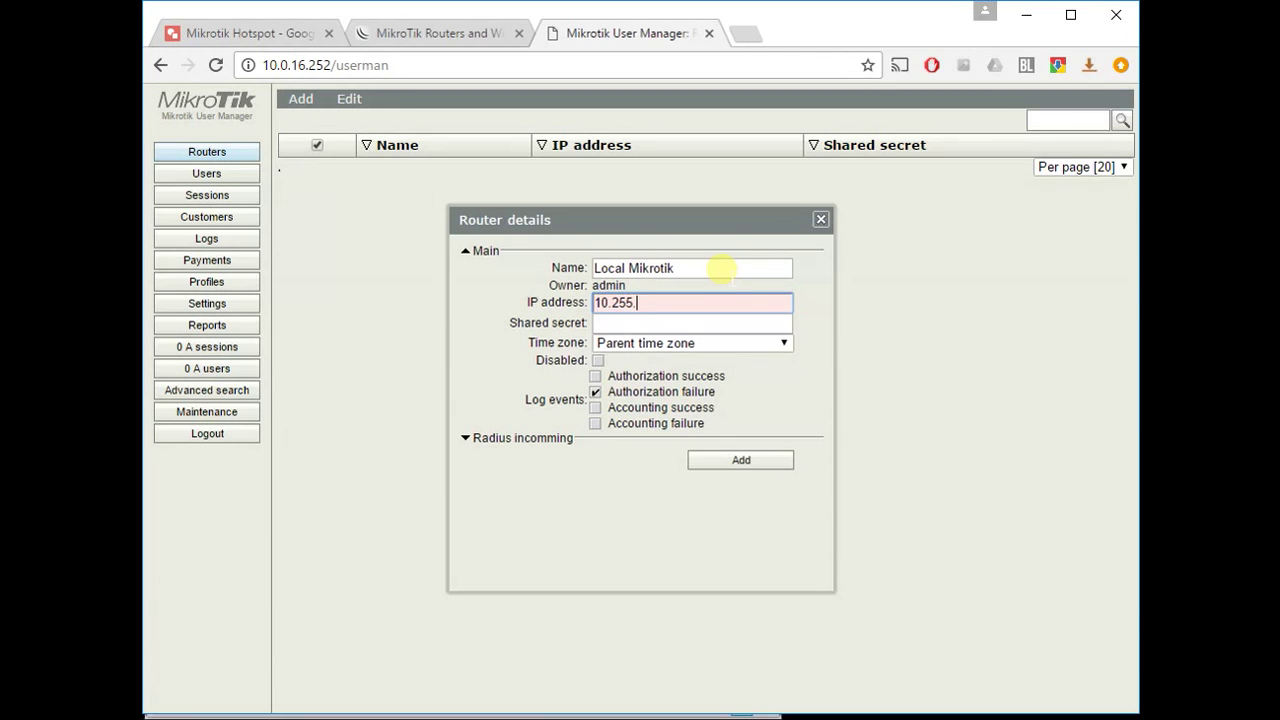
pyautogui.write('.255.')
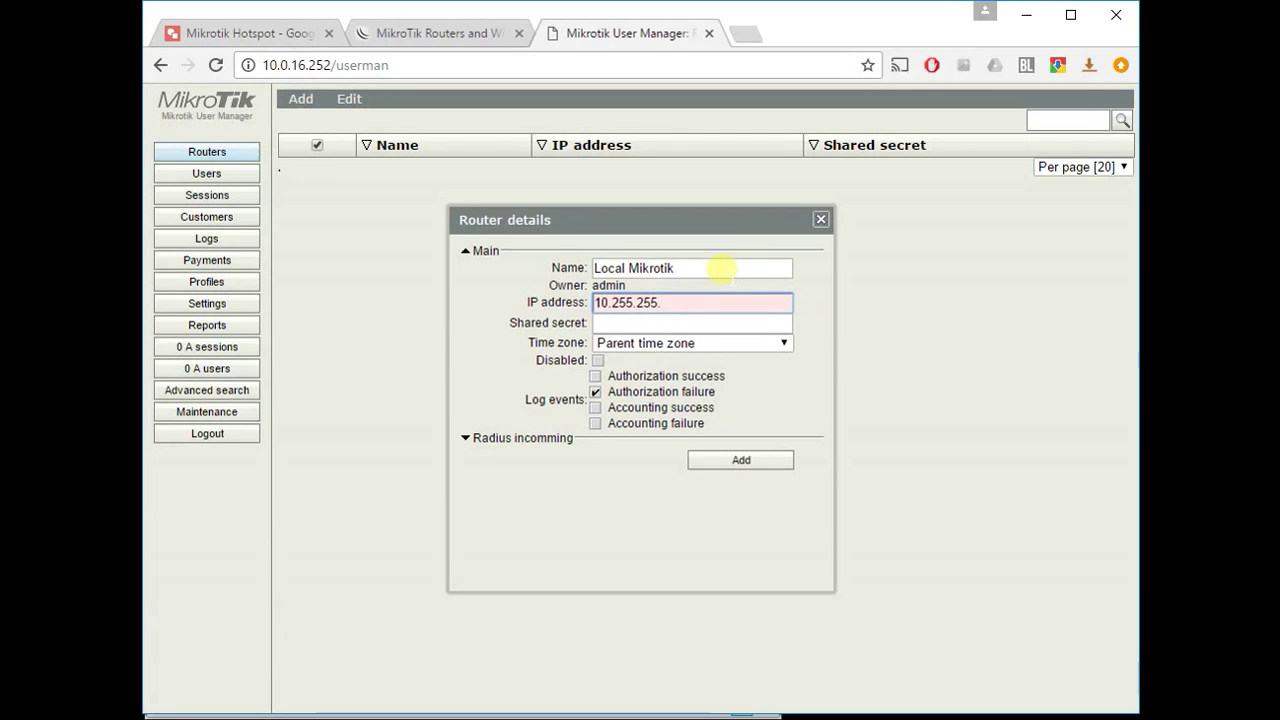
pyautogui.write('1')
pyautogui.press('Tab')
pyautogui.write('hotspot')
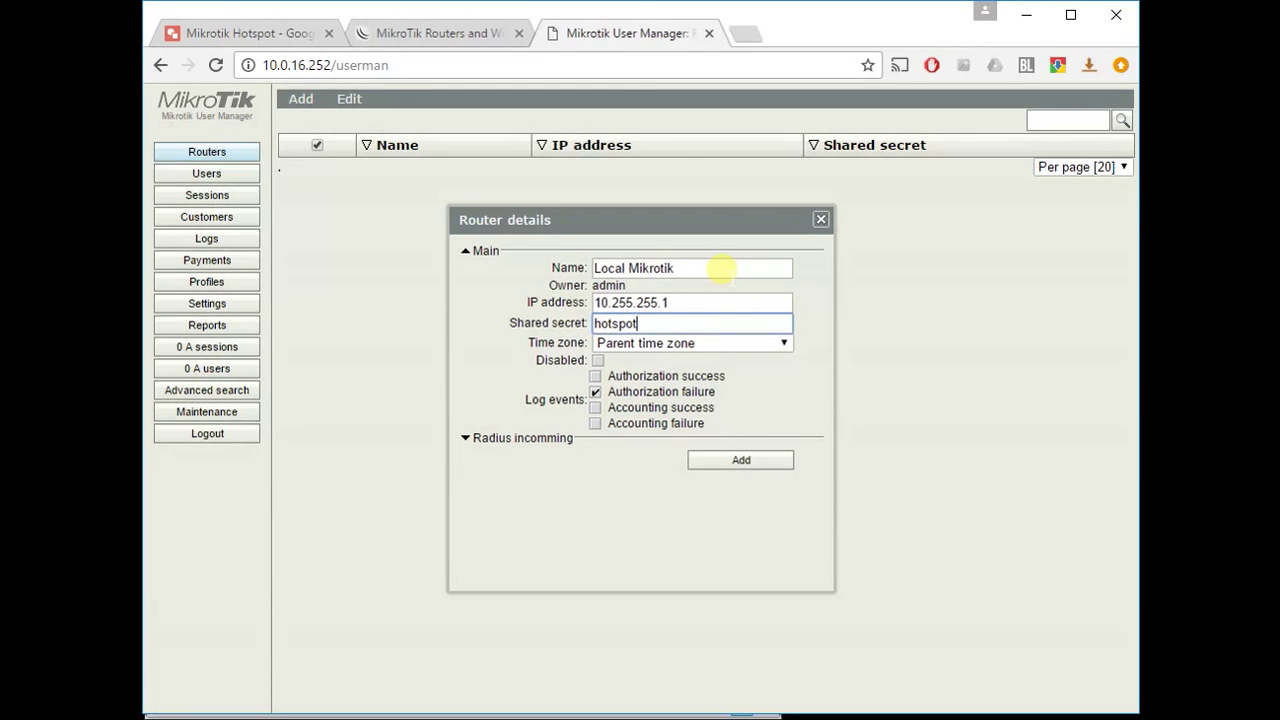
pyautogui.click(693, 266)
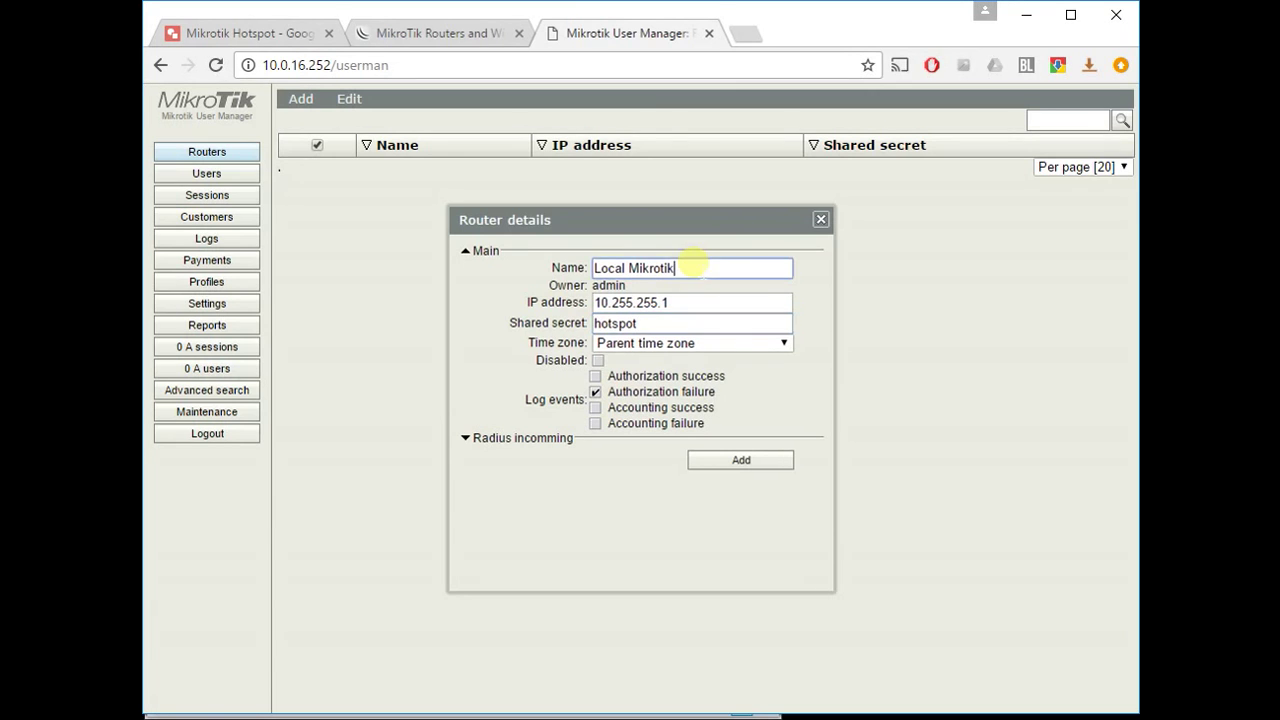
pyautogui.moveTo(551, 232); pyautogui.dragTo(539, 220)
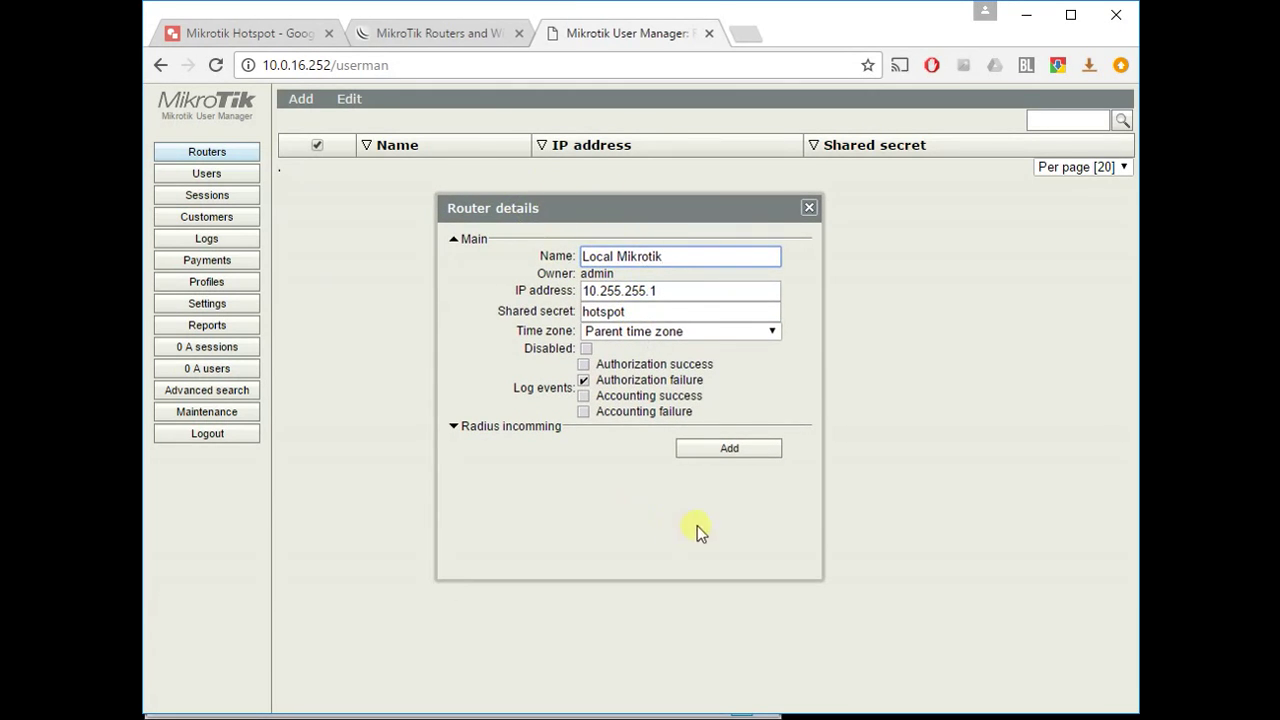
pyautogui.click(706, 456)
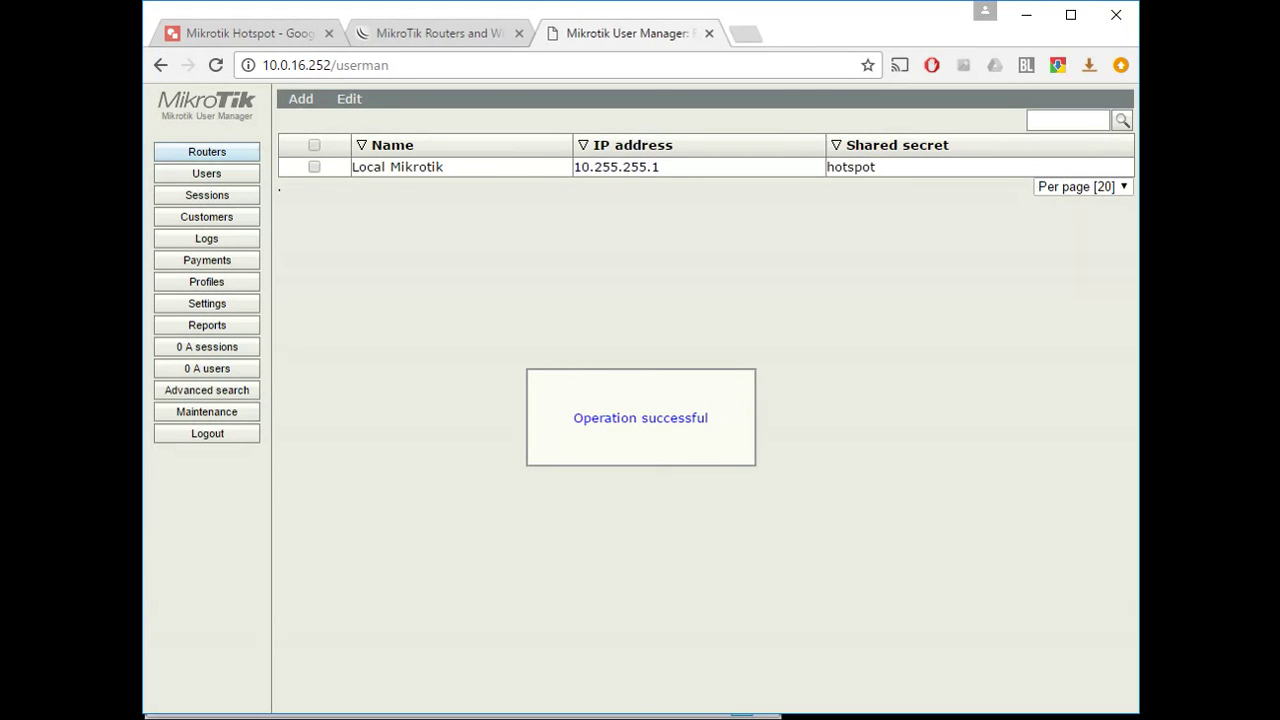
pyautogui.click(301, 101)
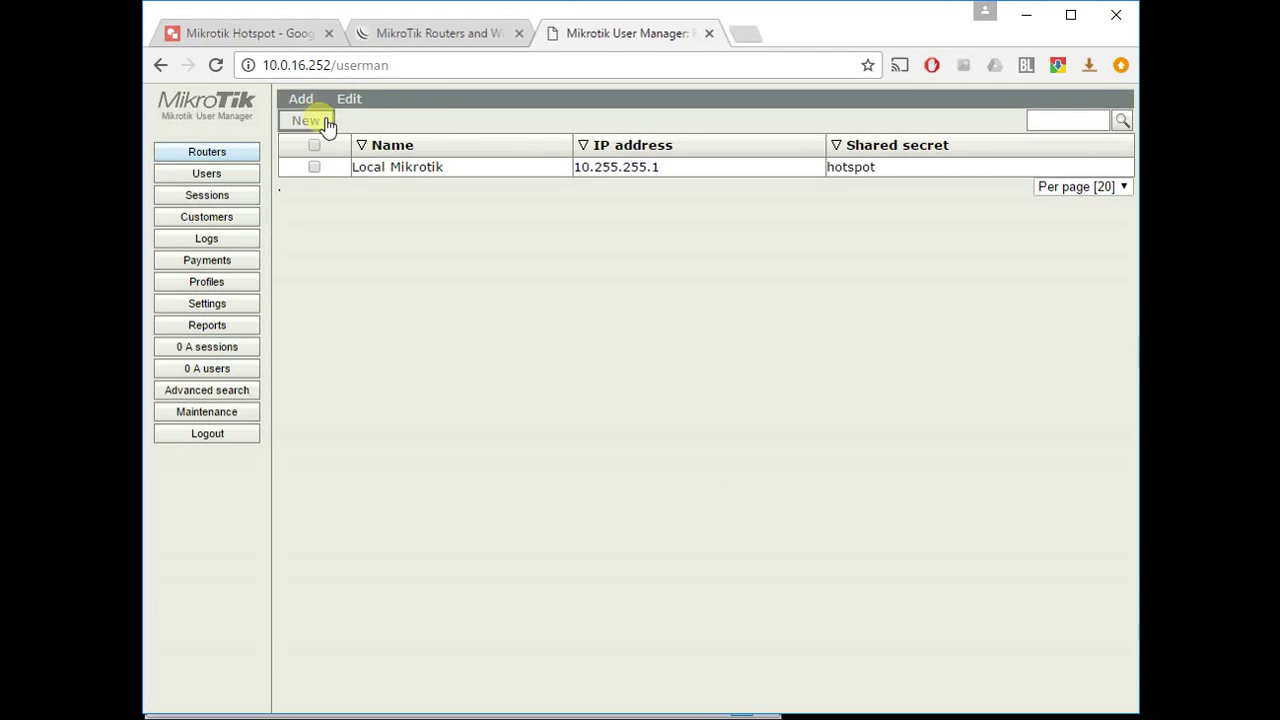
pyautogui.click(327, 125)
pyautogui.click(628, 258)
pyautogui.press('Tab')
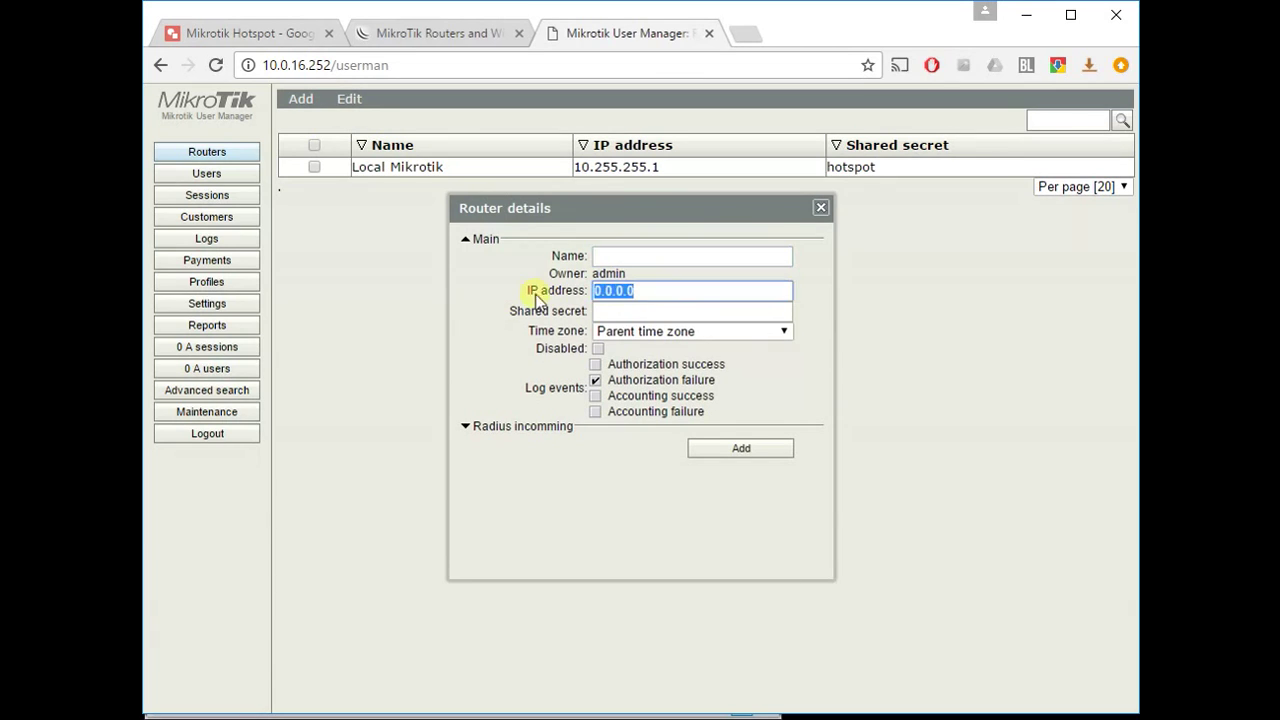
pyautogui.write('10.255.255')
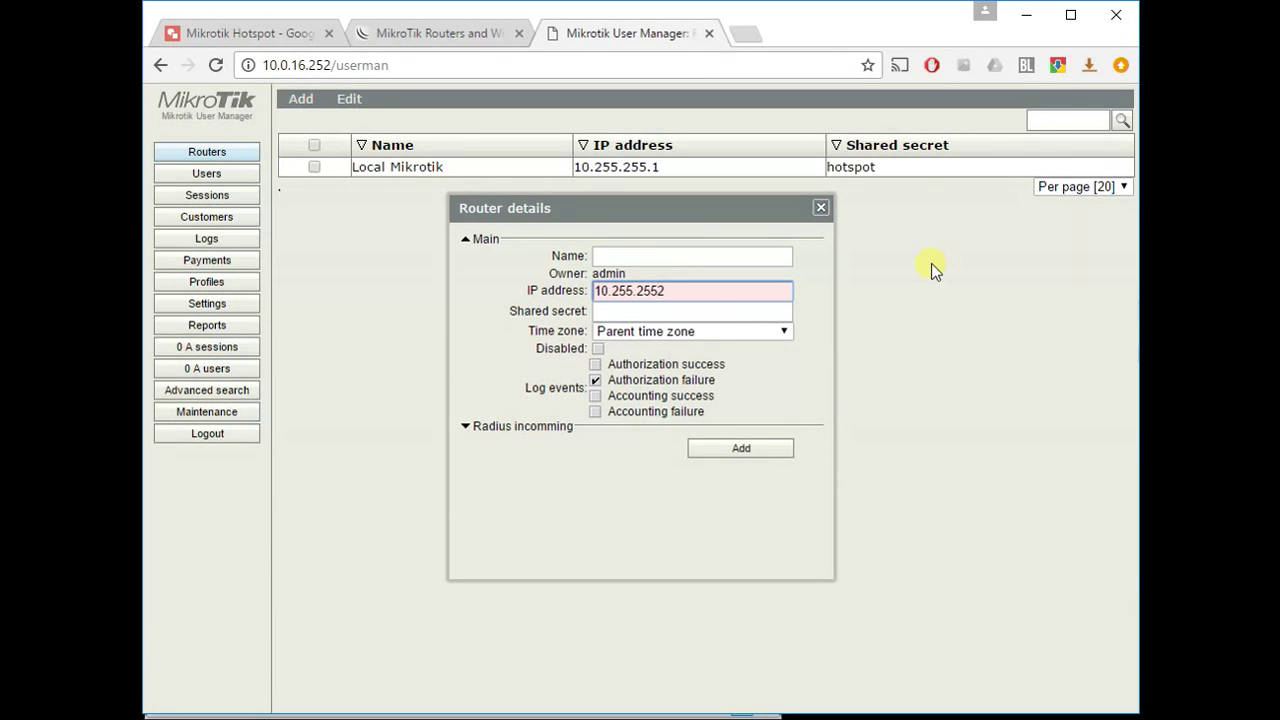
pyautogui.write('.2')
pyautogui.click(760, 258)
pyautogui.write('Remote')
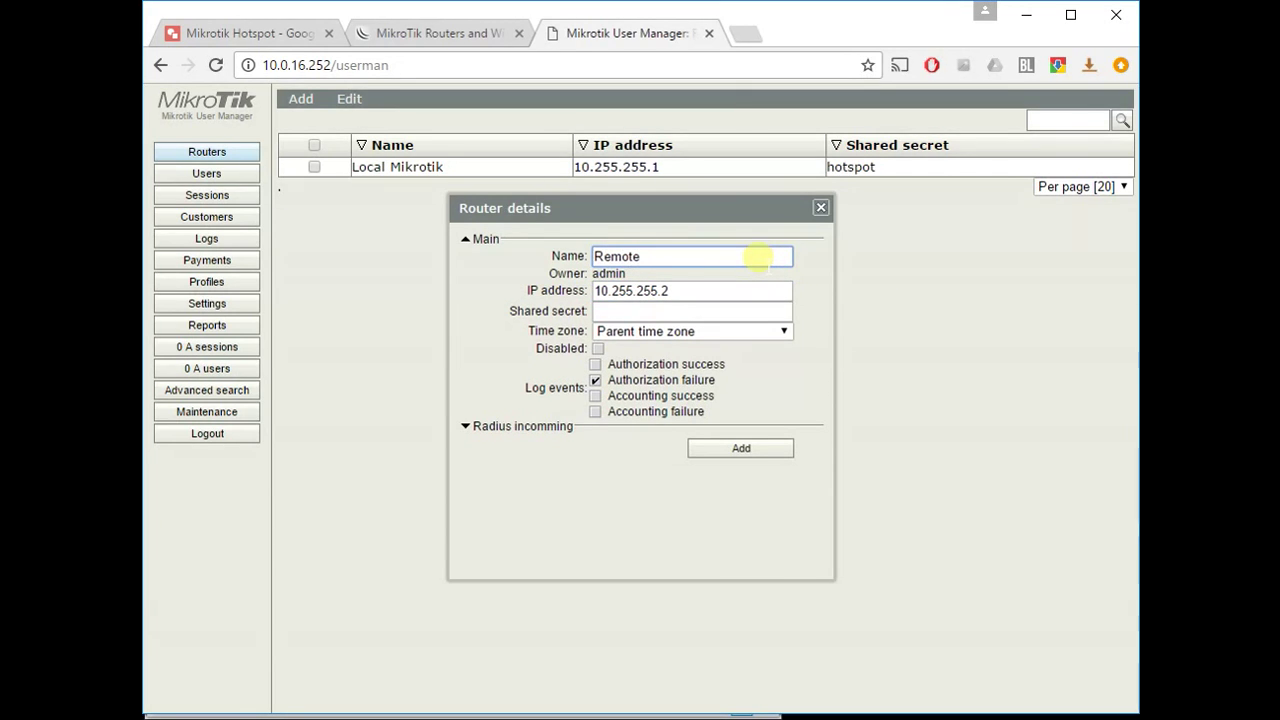
pyautogui.write(' Mikrotik')
pyautogui.click(693, 312)
pyautogui.write('hotspot')
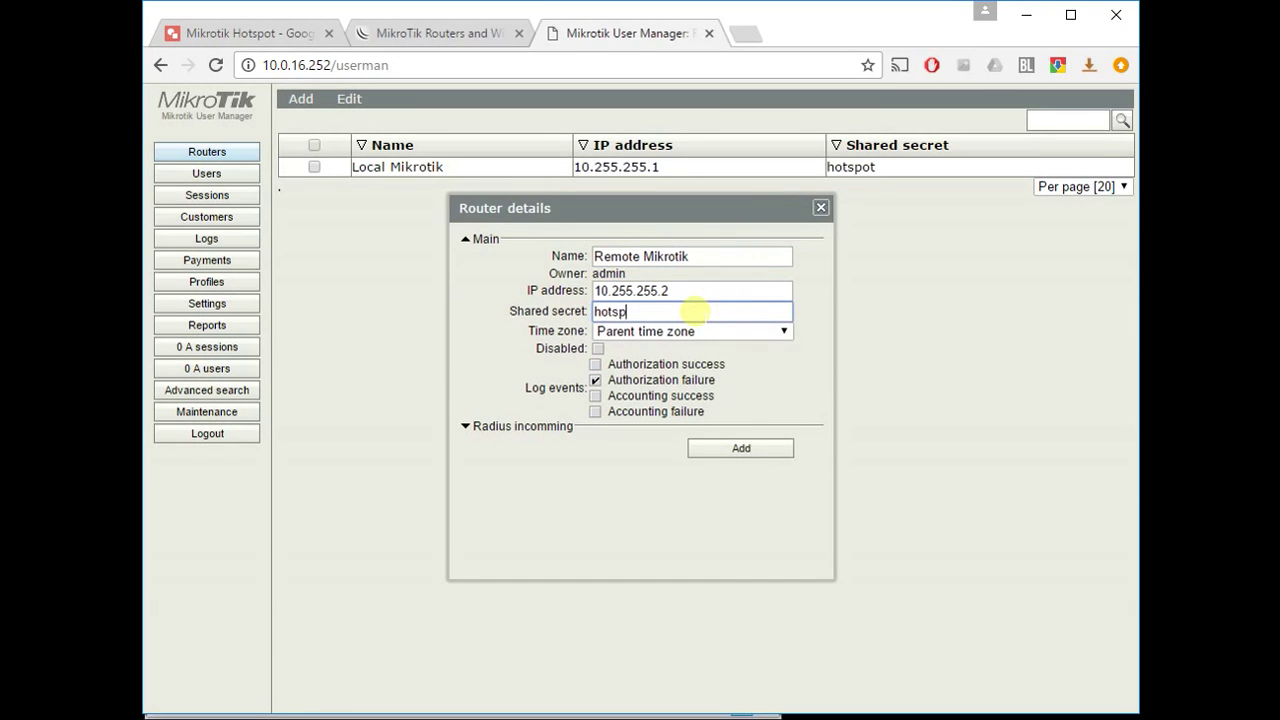
pyautogui.click(740, 449)
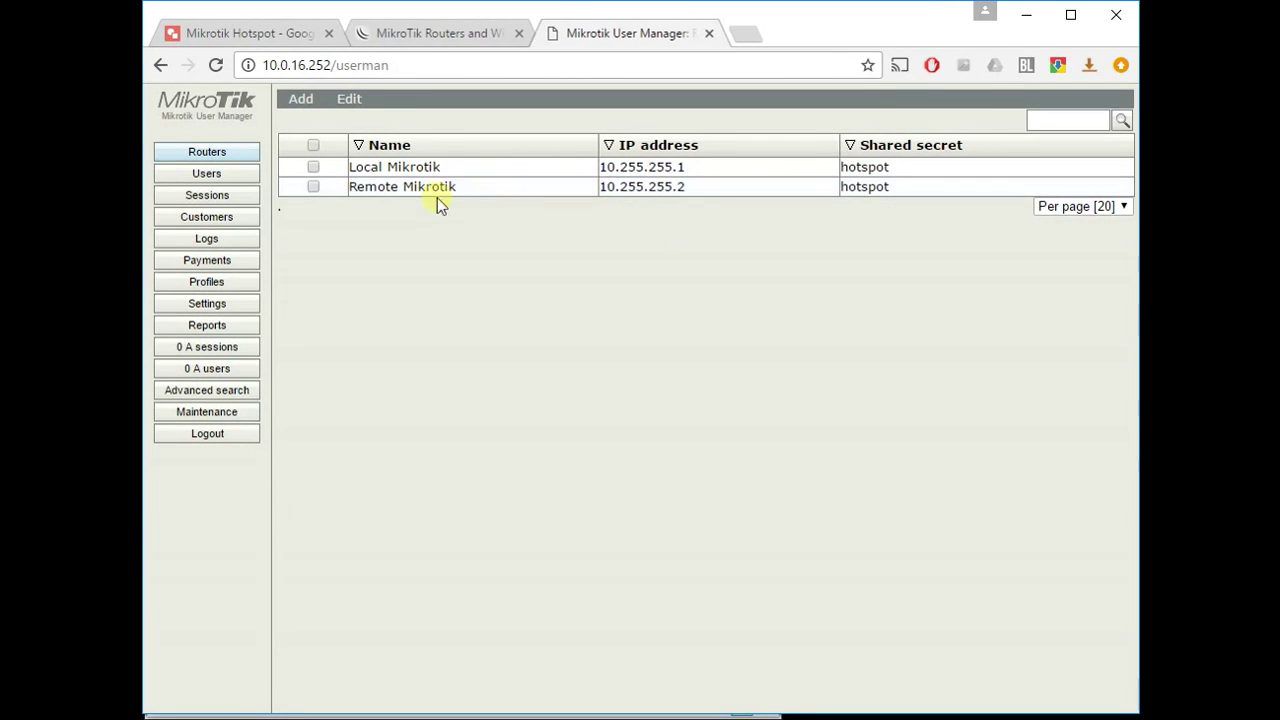
pyautogui.click(313, 187)
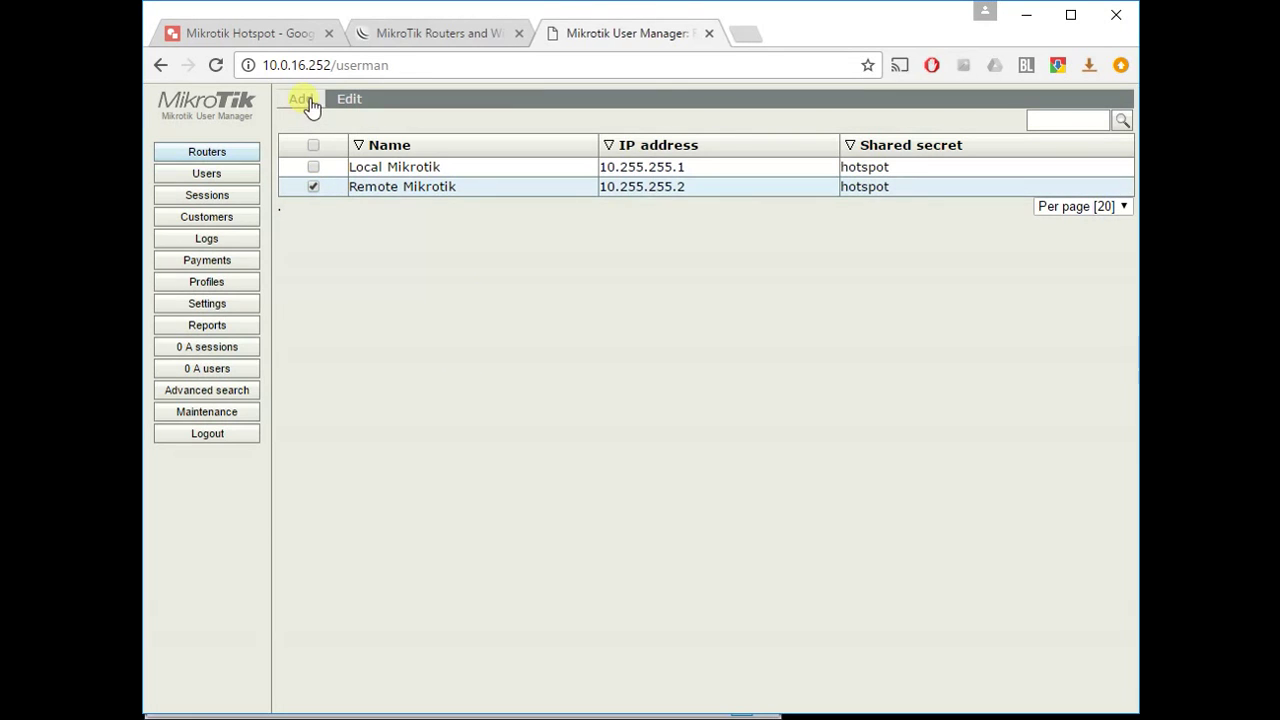
pyautogui.click(349, 98)
pyautogui.click(362, 154)
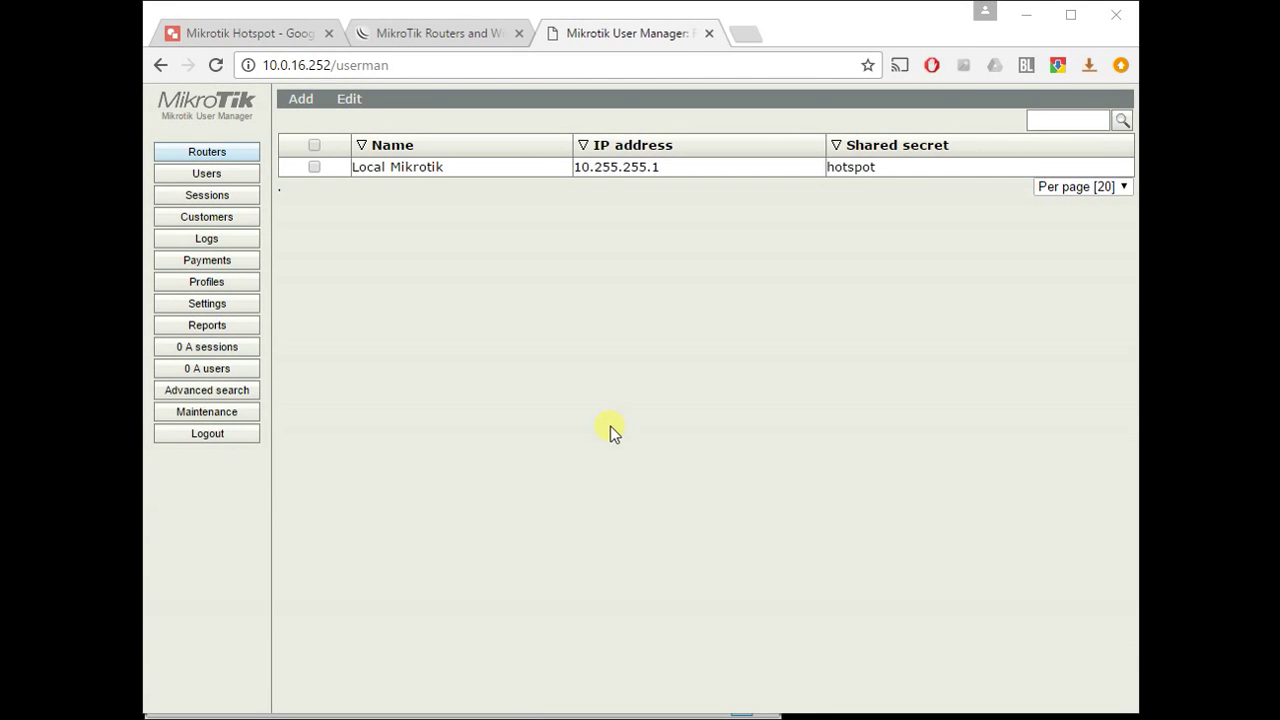
# - Add a limitation named 1 Gigabyte with its Transfer value set to 1G
pyautogui.click(251, 291)
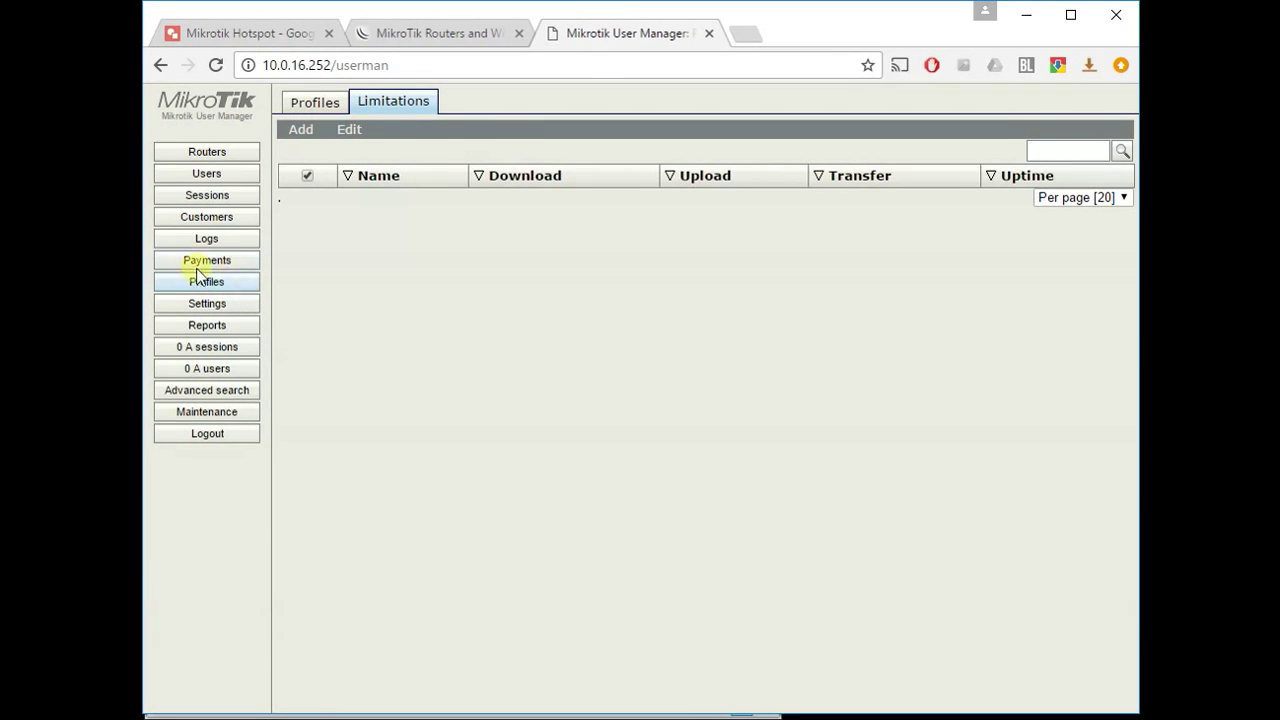
pyautogui.click(331, 110)
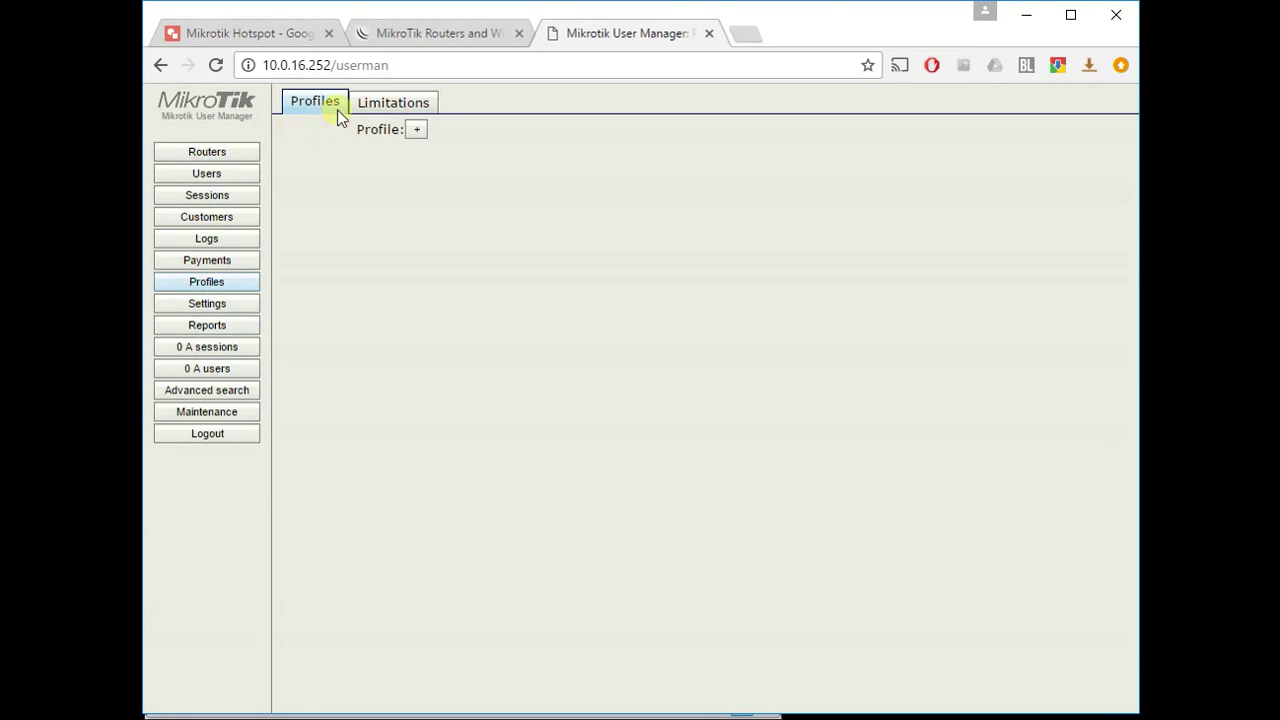
pyautogui.click(373, 118)
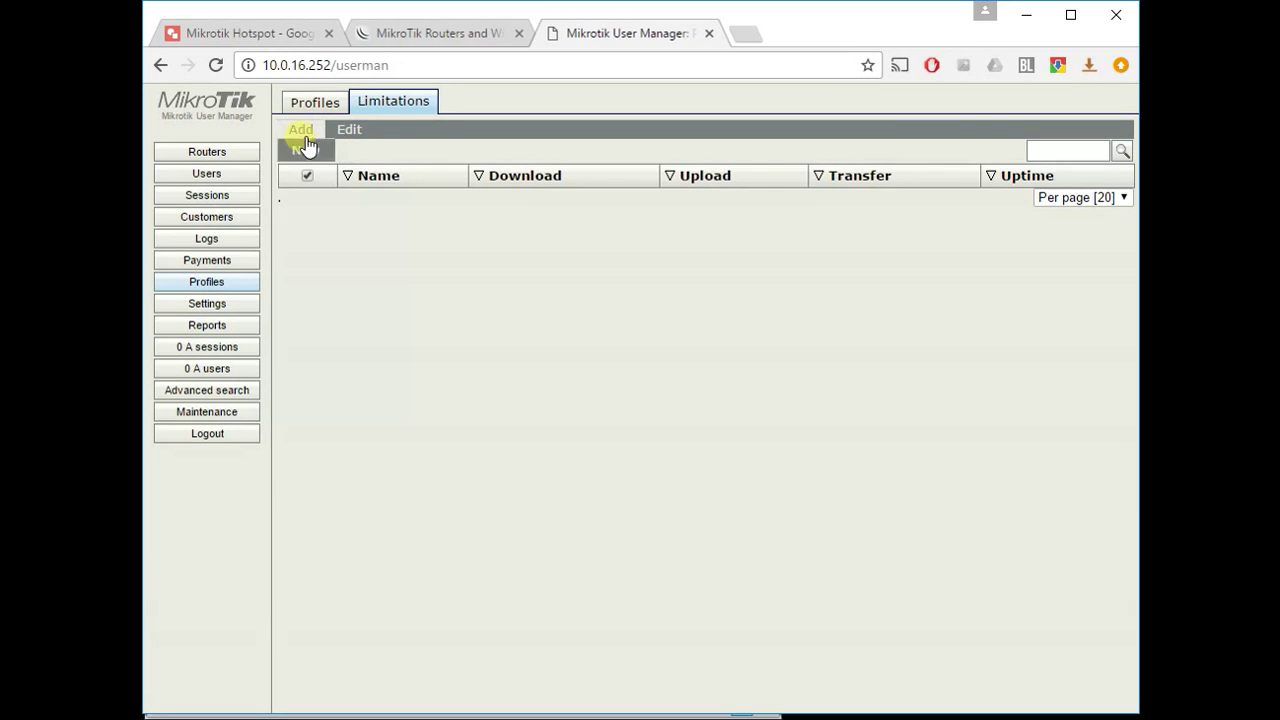
pyautogui.click(302, 130)
pyautogui.click(745, 172)
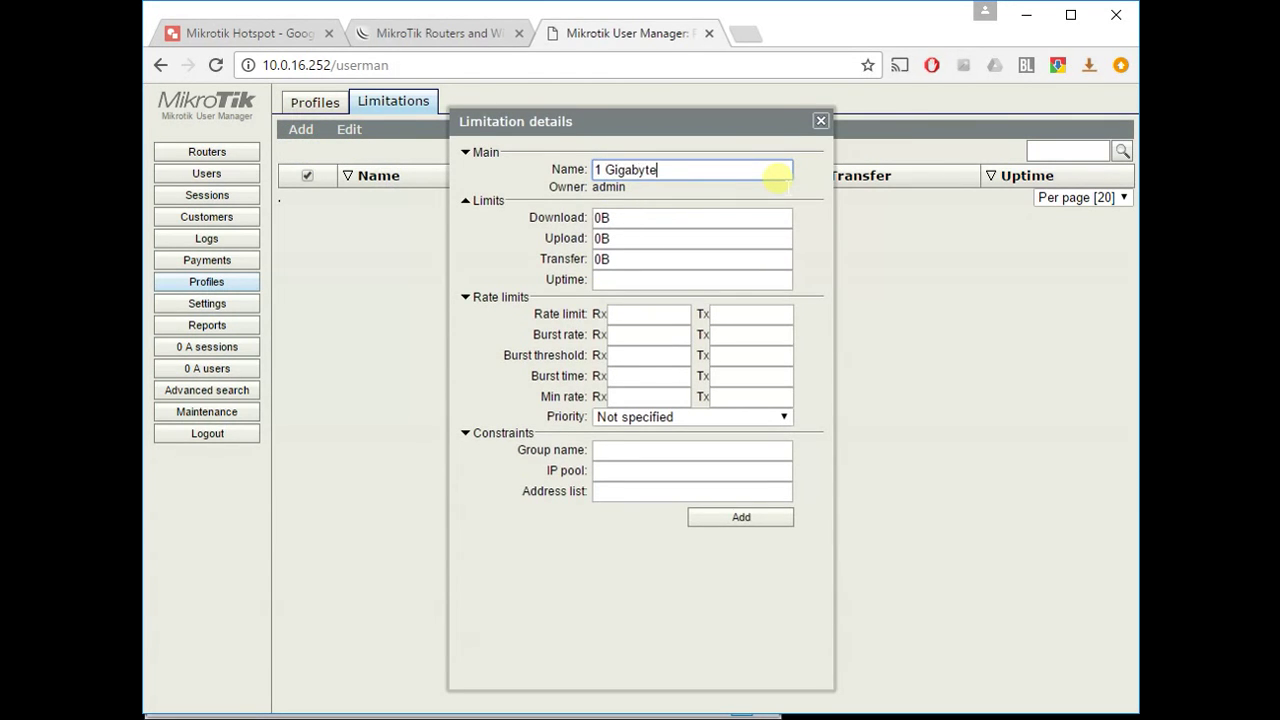
pyautogui.doubleClick(634, 262)
pyautogui.write('1G')
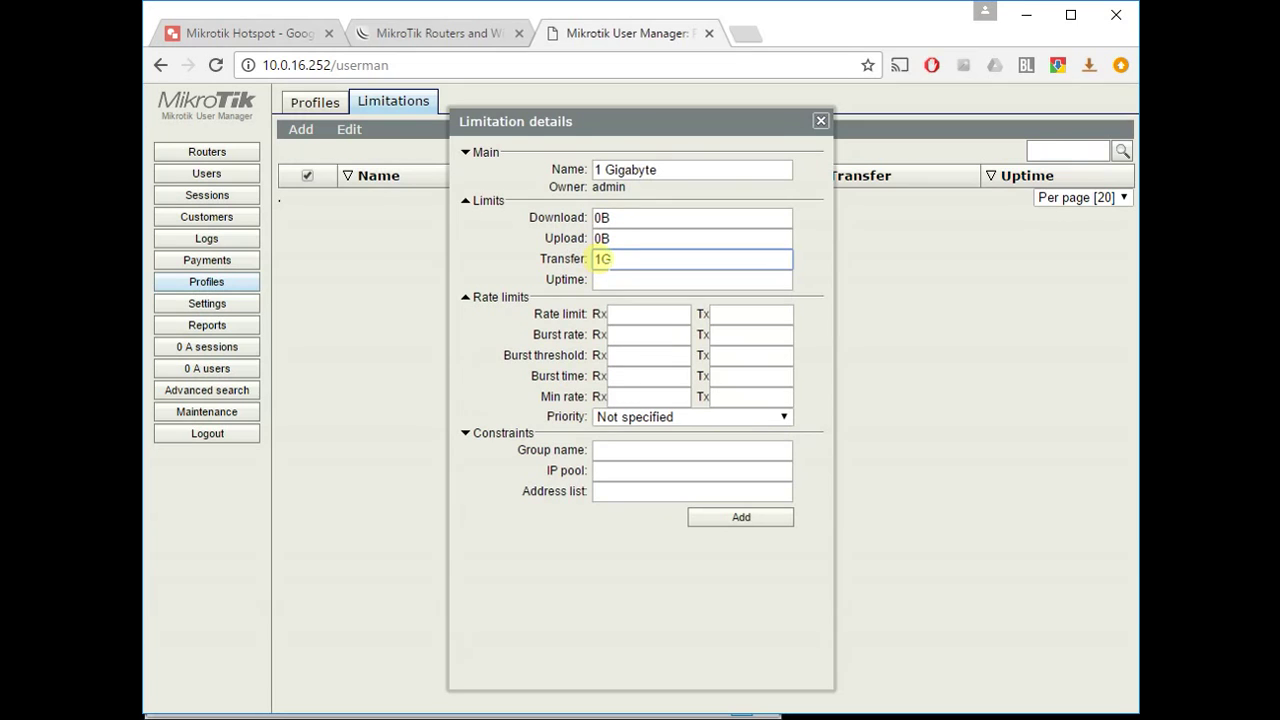
pyautogui.click(742, 519)
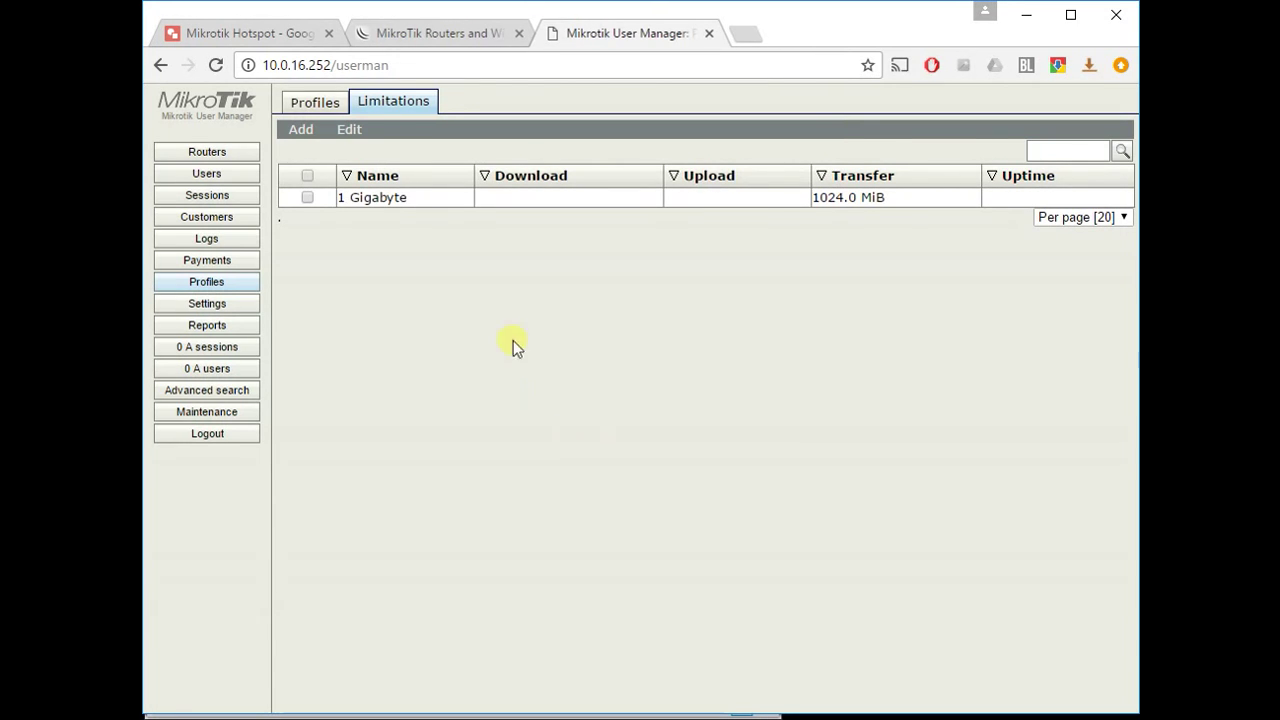
# - Create a new profile named '1 Gigabyte Package'
pyautogui.click(319, 104)
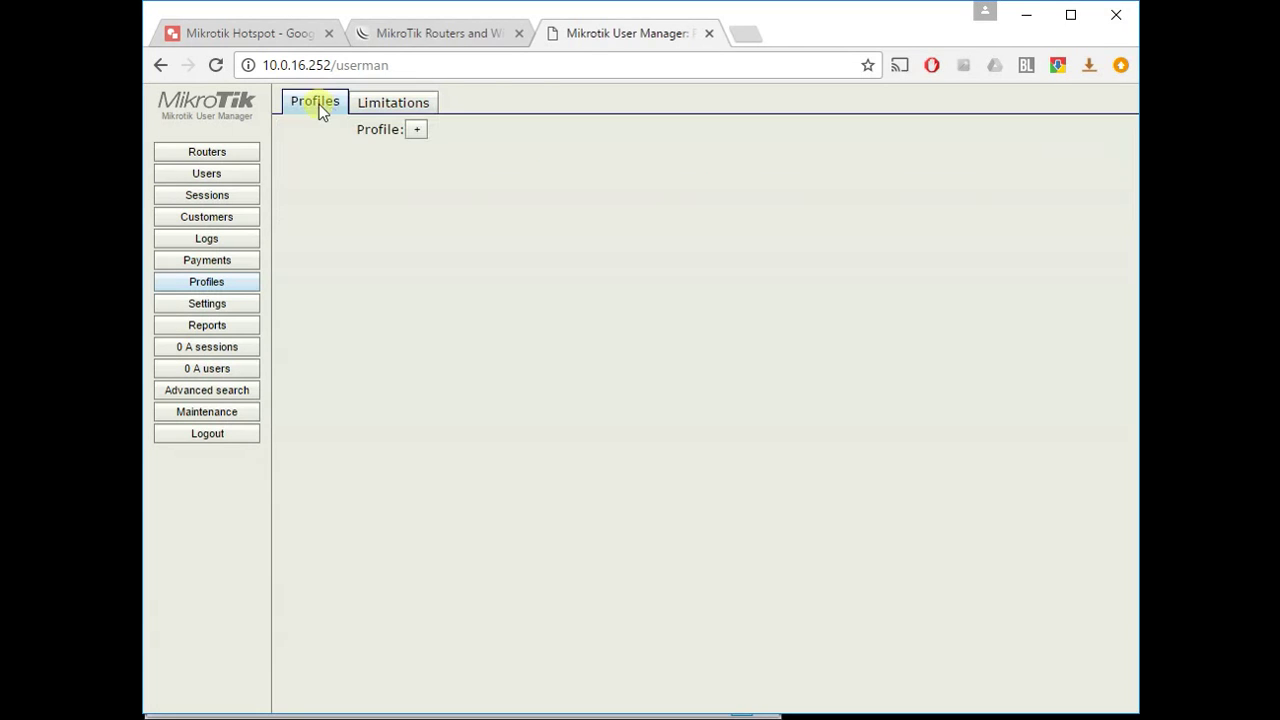
pyautogui.click(416, 129)
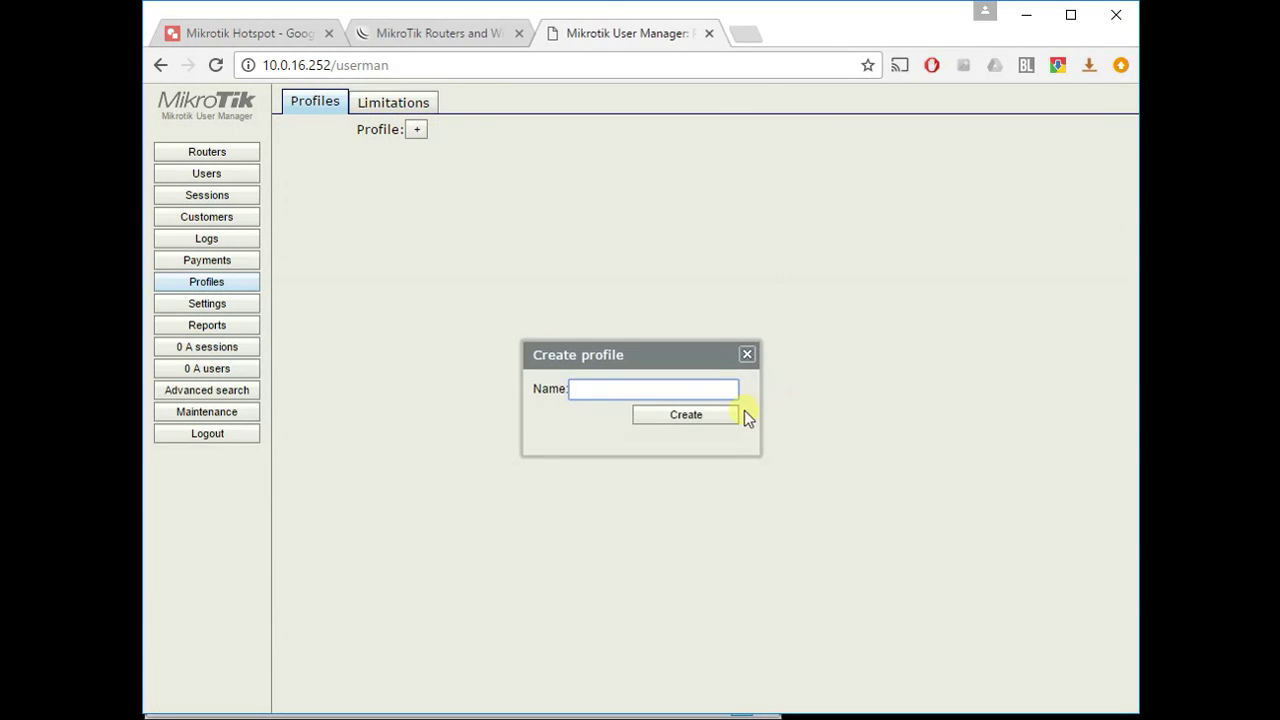
pyautogui.write('1 Gigabyt')
pyautogui.hotkey('ctrl', 'shift', 'Left')
pyautogui.press('Right')
pyautogui.press('BackSpace')
pyautogui.write('te Package')
pyautogui.click(711, 413)
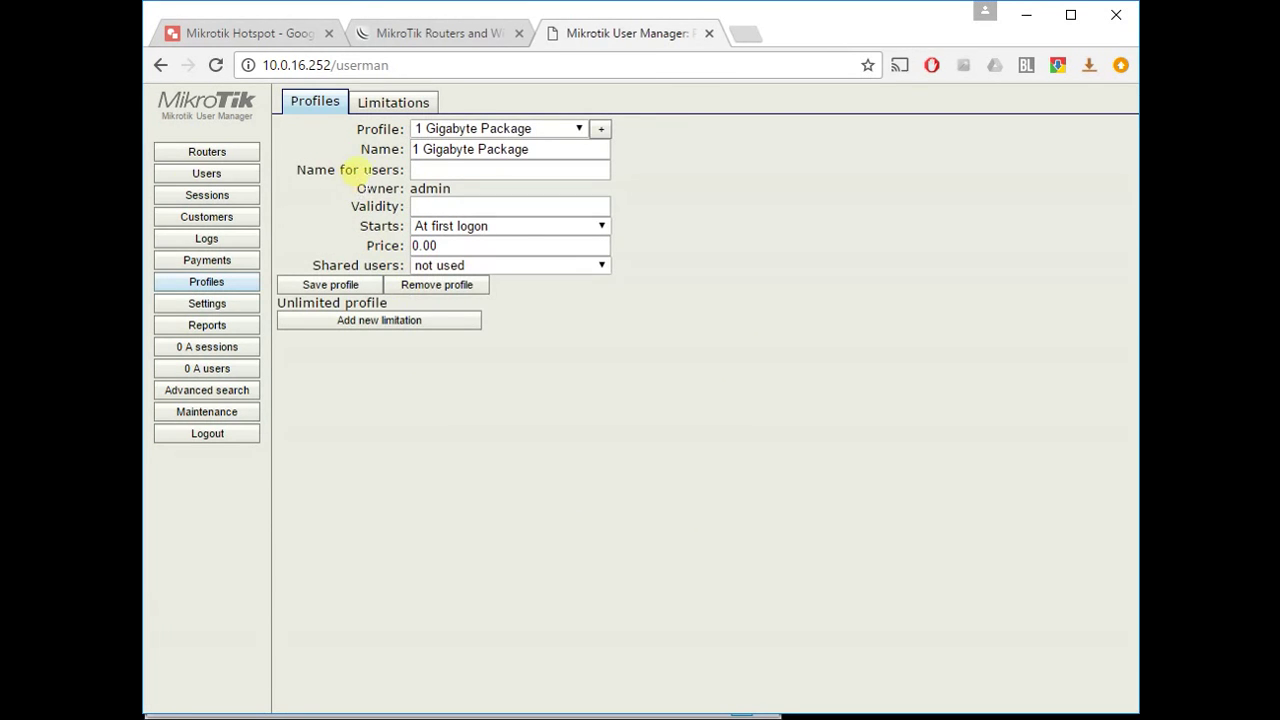
# - Attach the 1 Gigabyte limitation, reuse the profile name for users, set price 5, and save
pyautogui.click(560, 170)
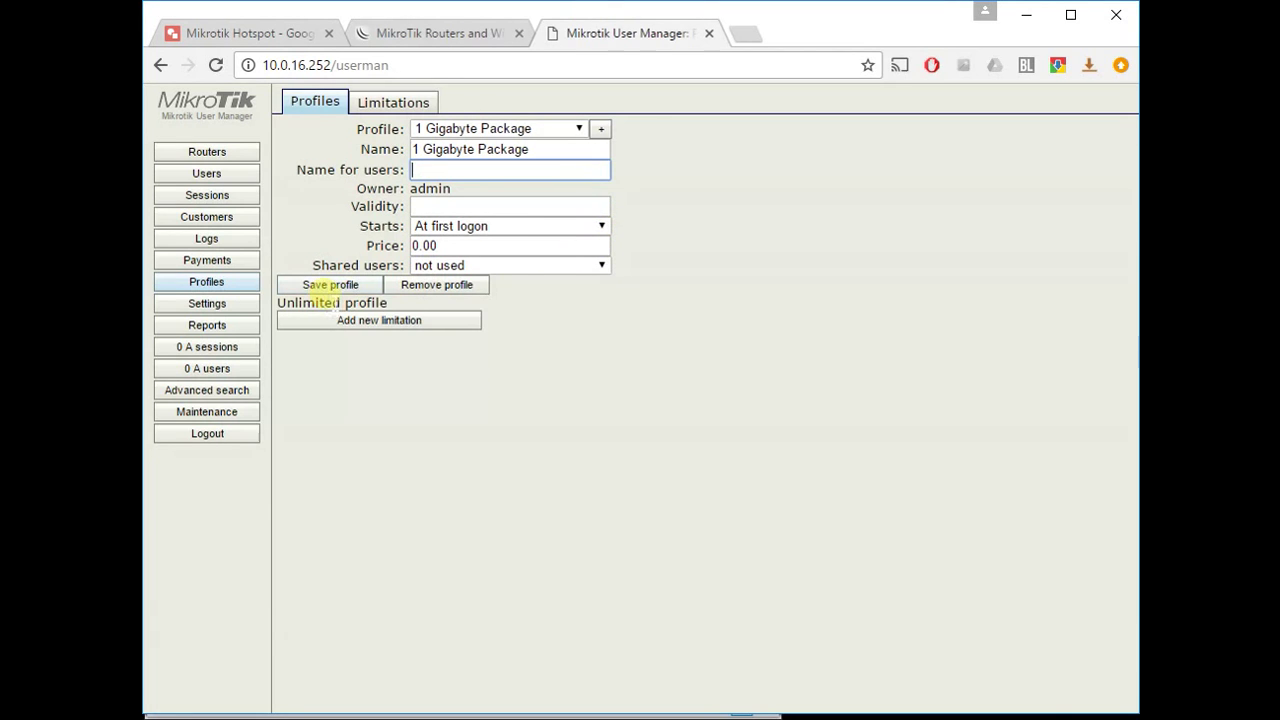
pyautogui.click(420, 320)
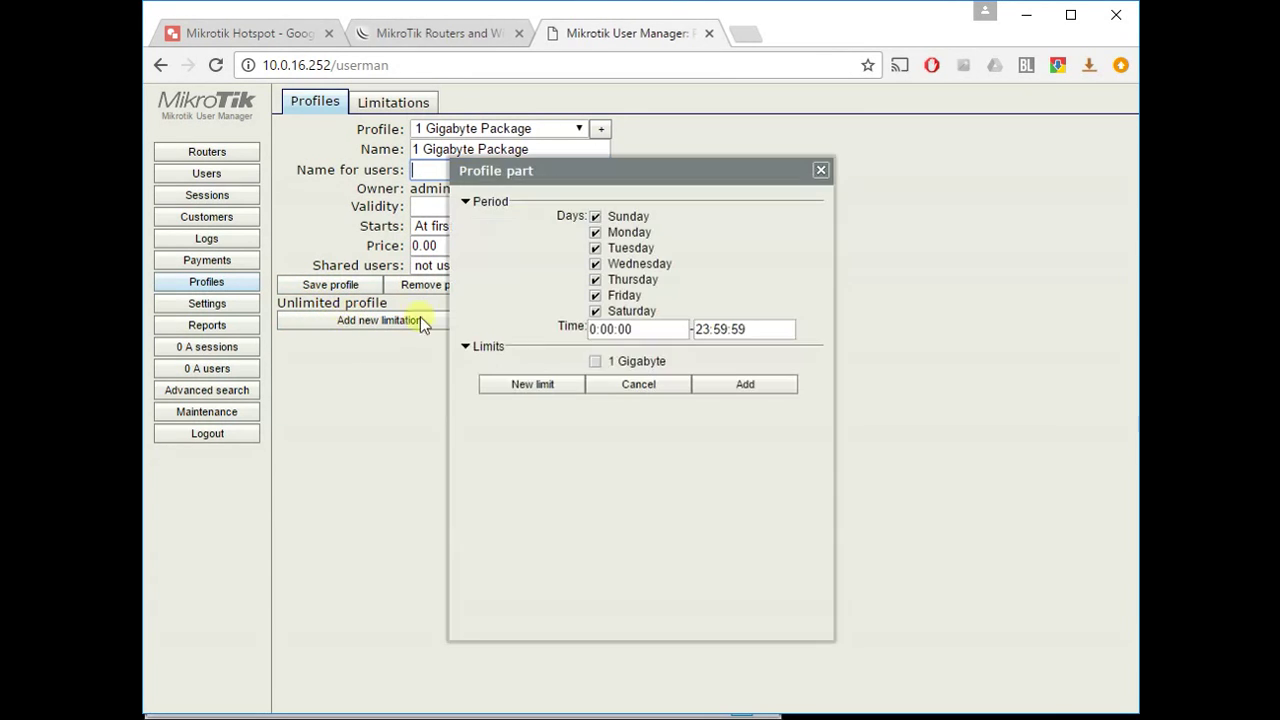
pyautogui.click(595, 361)
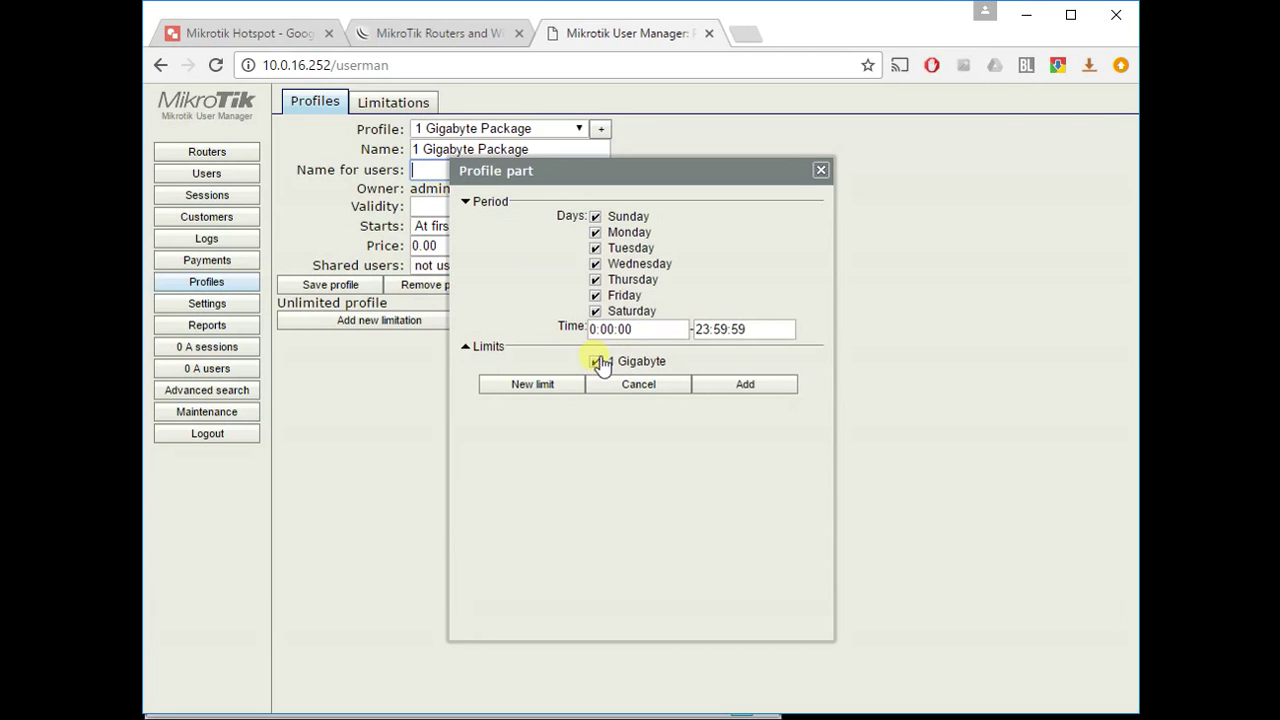
pyautogui.click(768, 385)
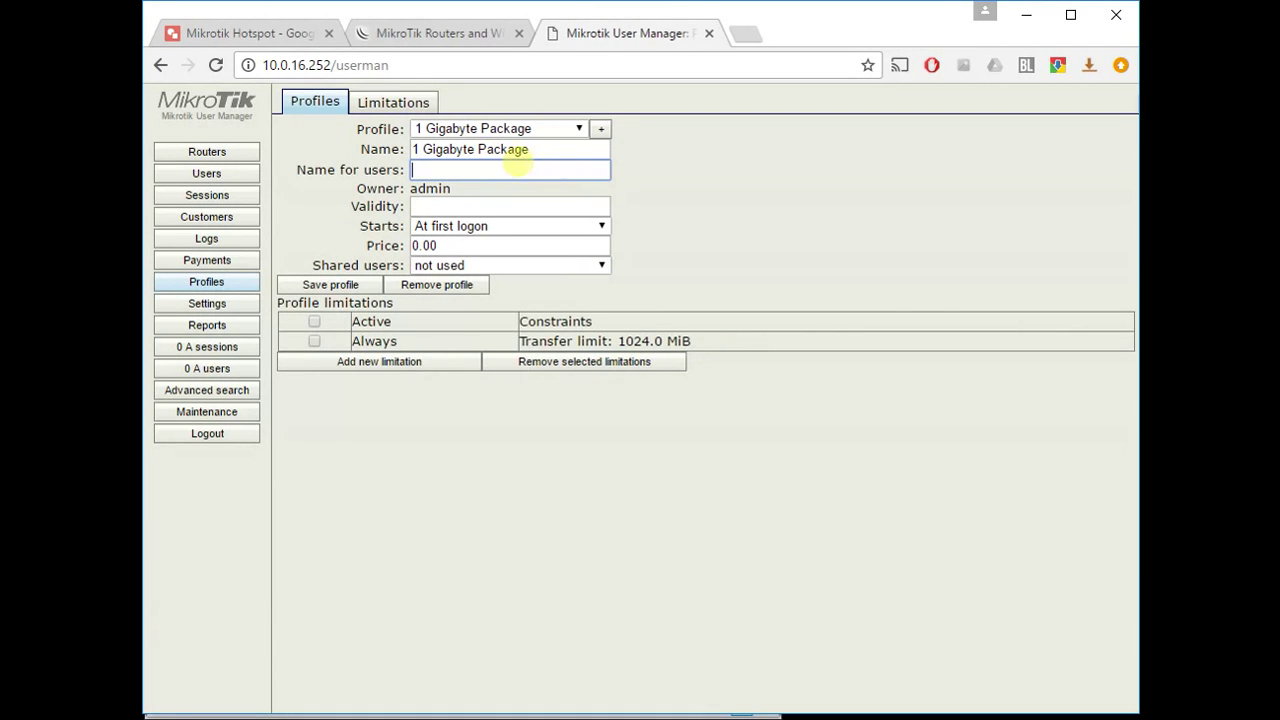
pyautogui.moveTo(540, 150); pyautogui.dragTo(414, 150)
pyautogui.hotkey('ctrl', 'c')
pyautogui.click(437, 170)
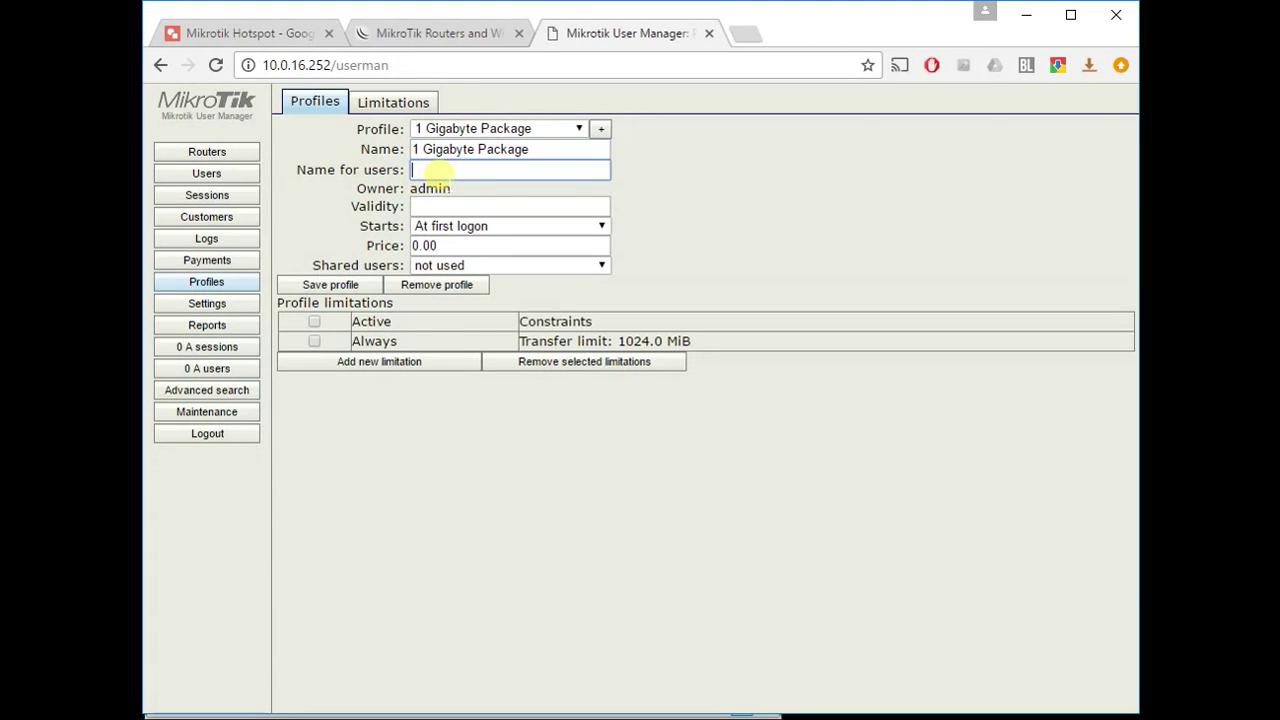
pyautogui.hotkey('ctrl', 'v')
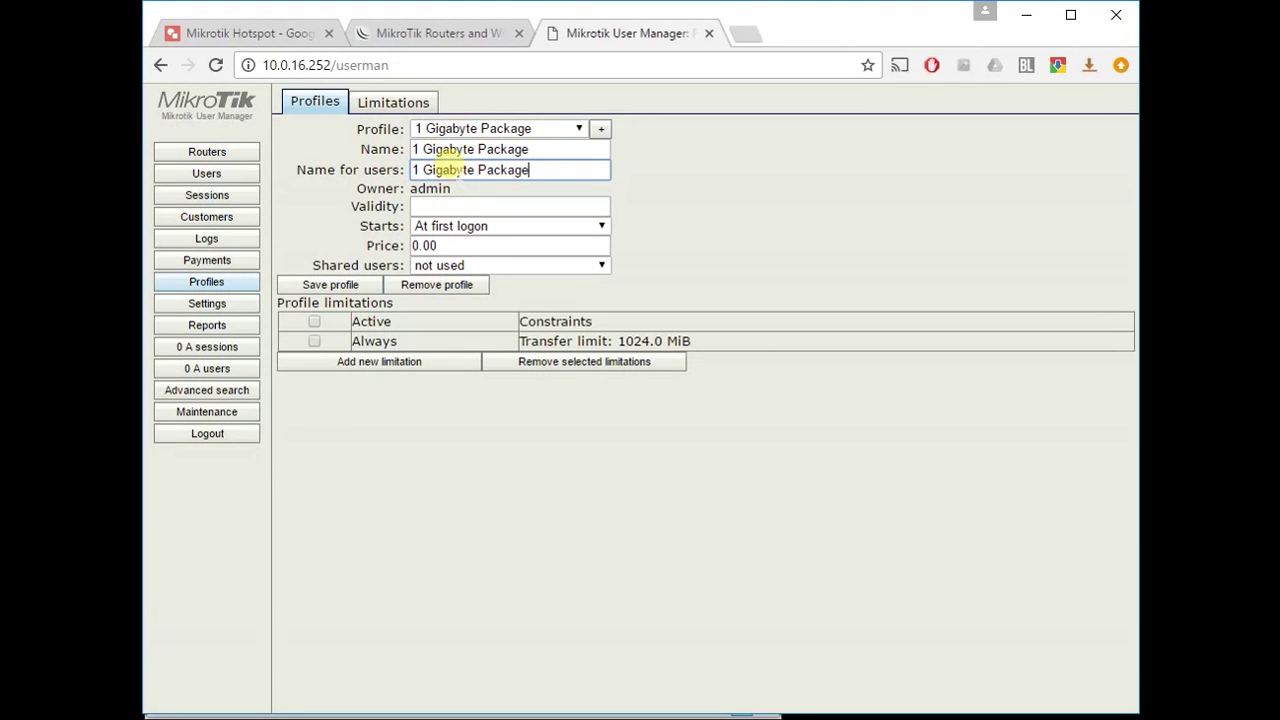
pyautogui.moveTo(467, 246); pyautogui.dragTo(335, 255)
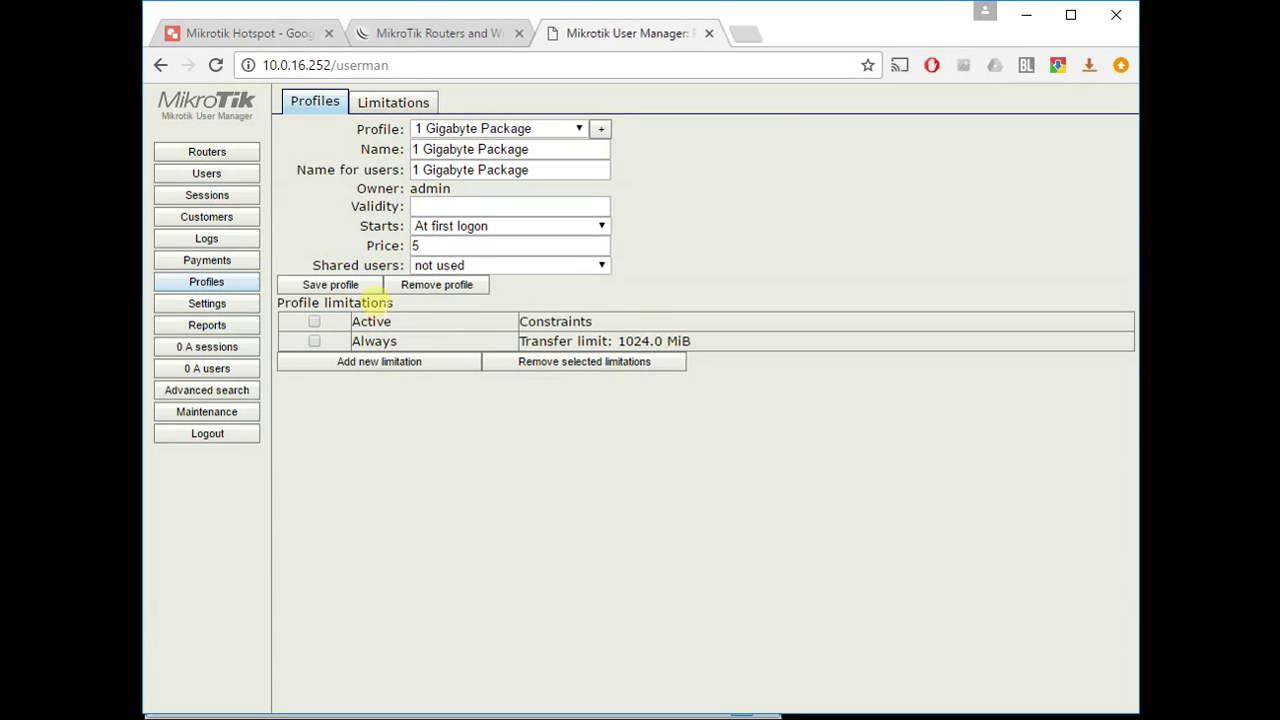
pyautogui.click(368, 290)
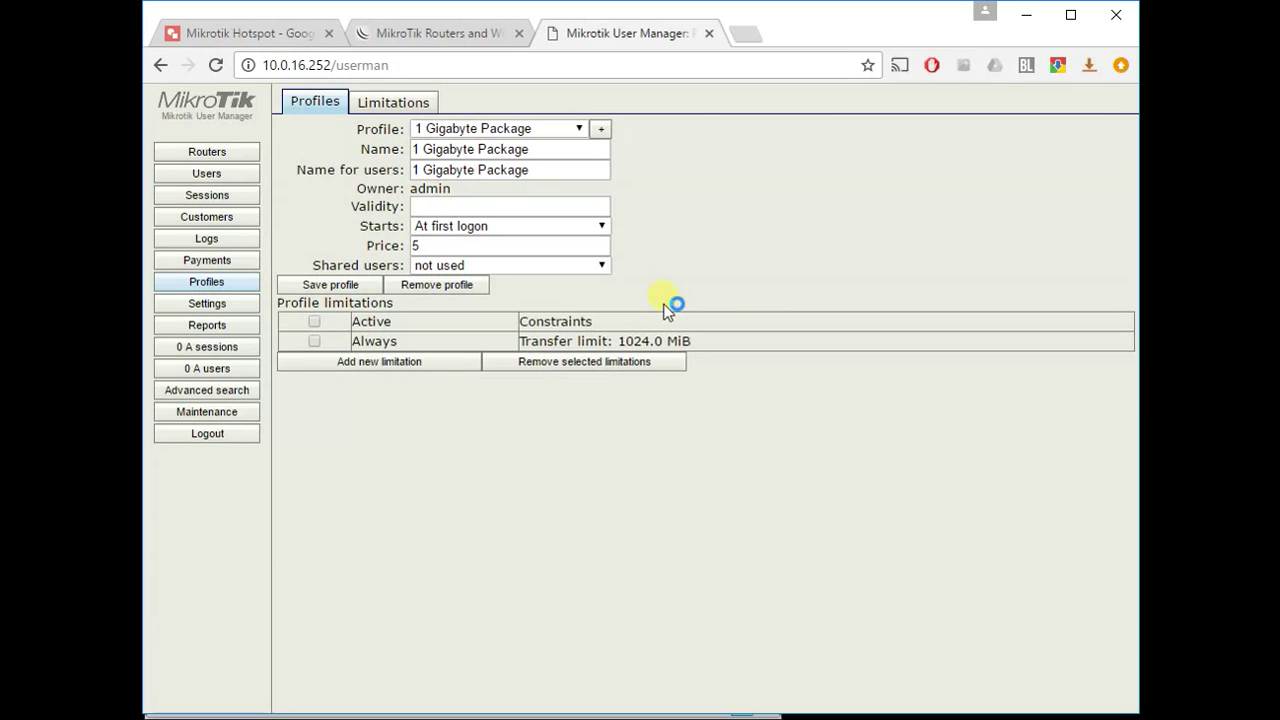
# - Batch-generate 10 users prefixed 1G_ with 3-character usernames and passwords on 1 Gigabyte Package
pyautogui.click(222, 177)
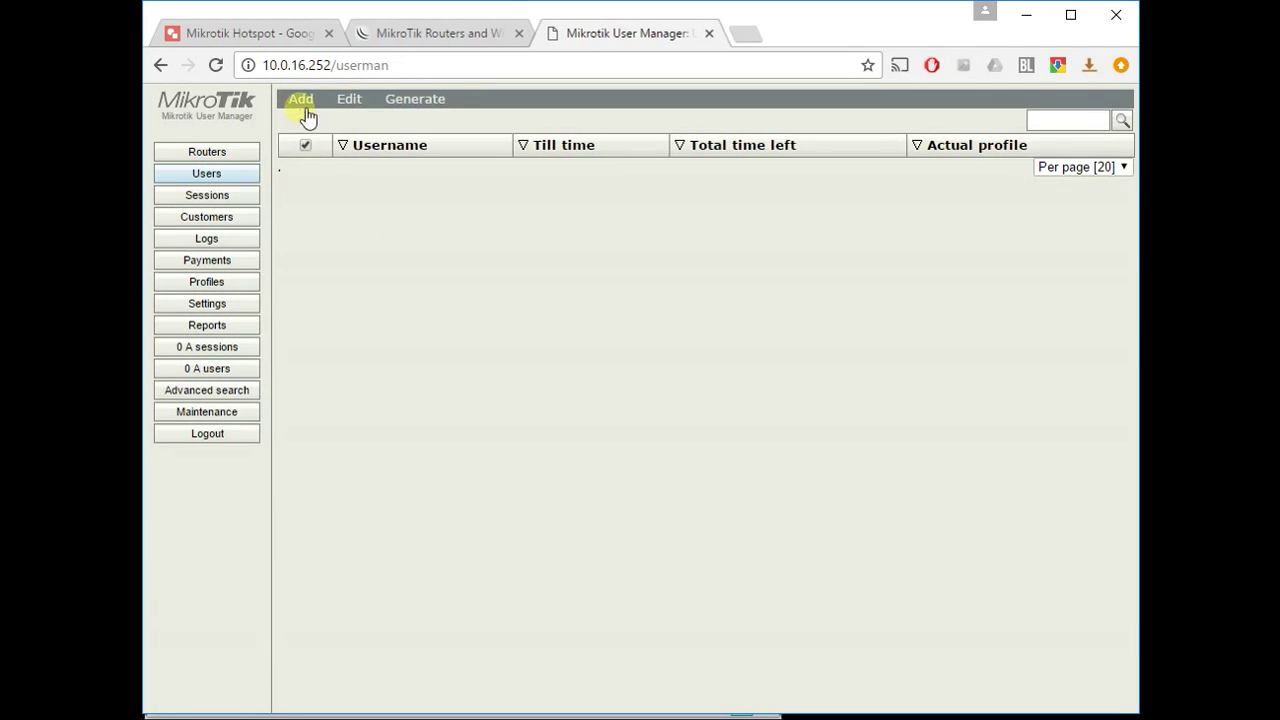
pyautogui.moveTo(312, 104)
pyautogui.click(312, 152)
pyautogui.doubleClick(651, 207)
pyautogui.write('0')
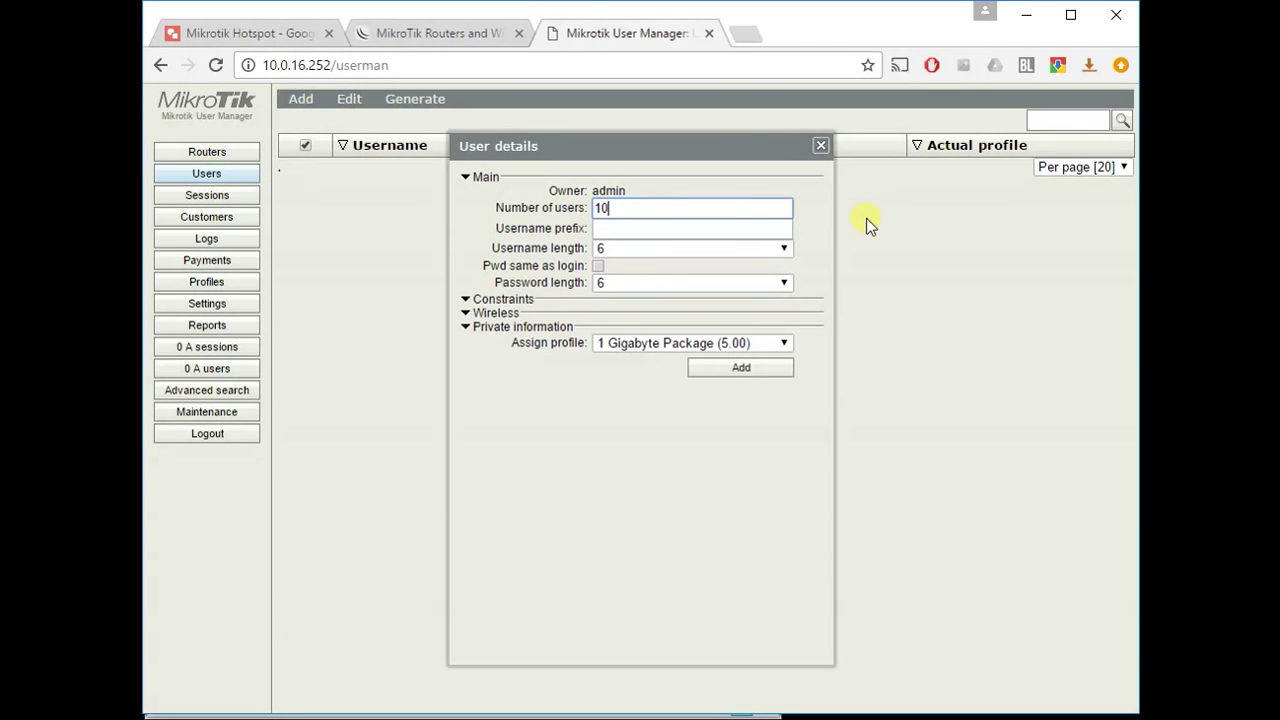
pyautogui.click(620, 229)
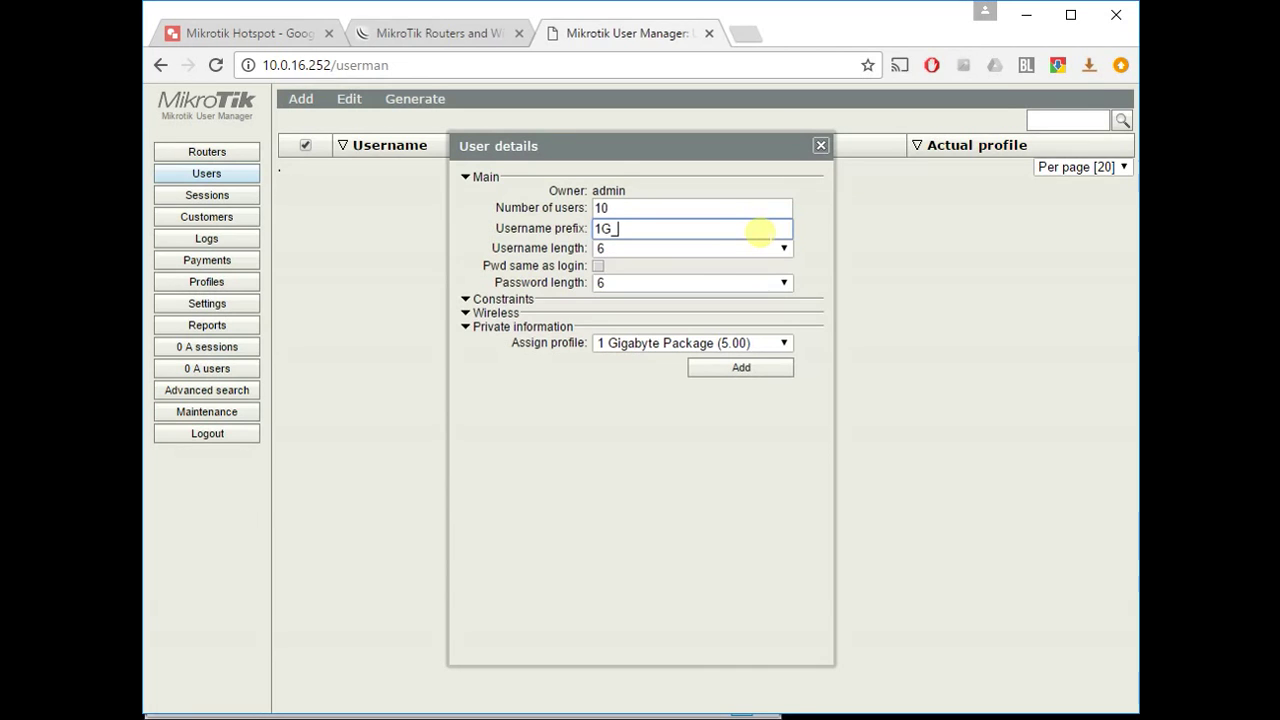
pyautogui.click(728, 249)
pyautogui.click(712, 266)
pyautogui.click(700, 281)
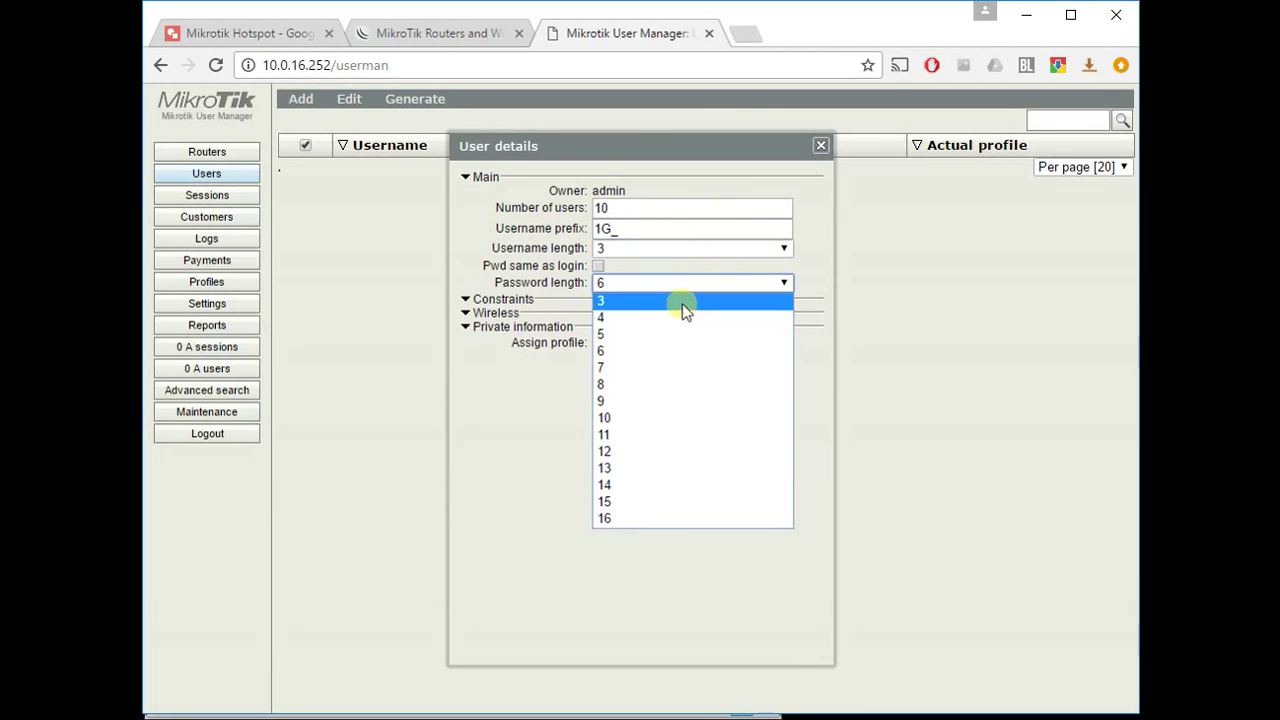
pyautogui.click(683, 299)
pyautogui.click(686, 343)
pyautogui.click(682, 360)
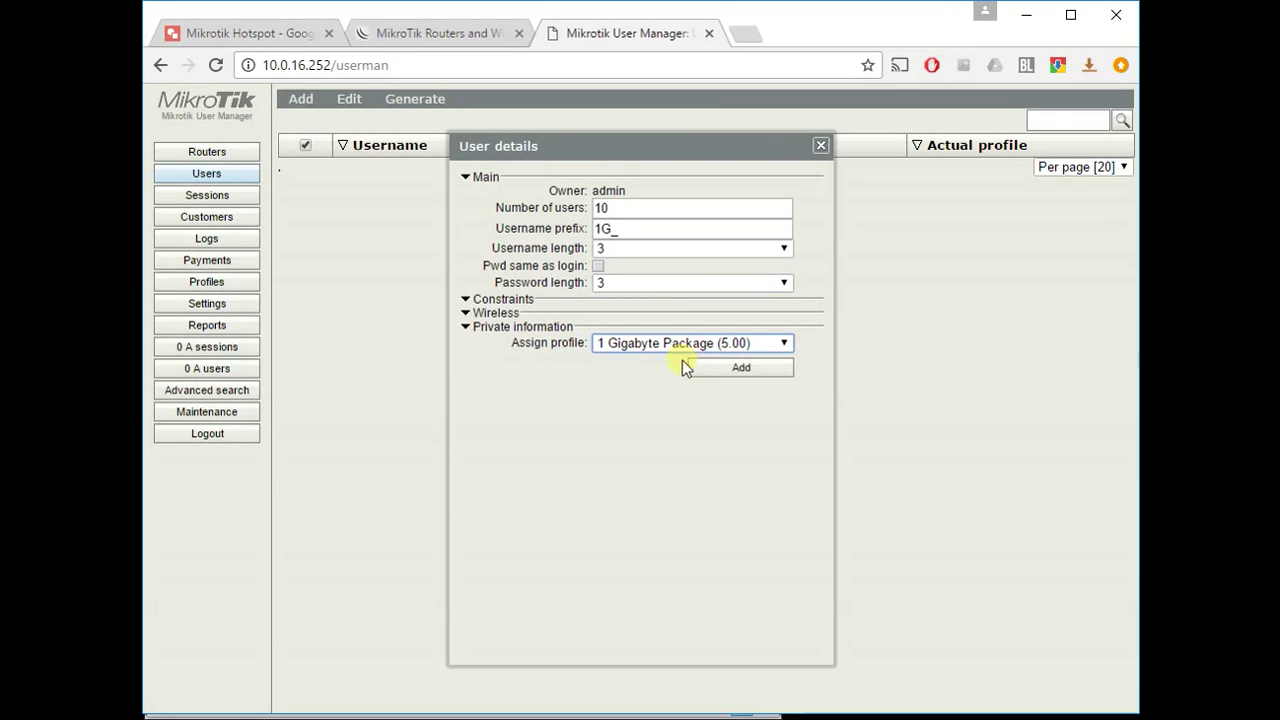
pyautogui.click(735, 370)
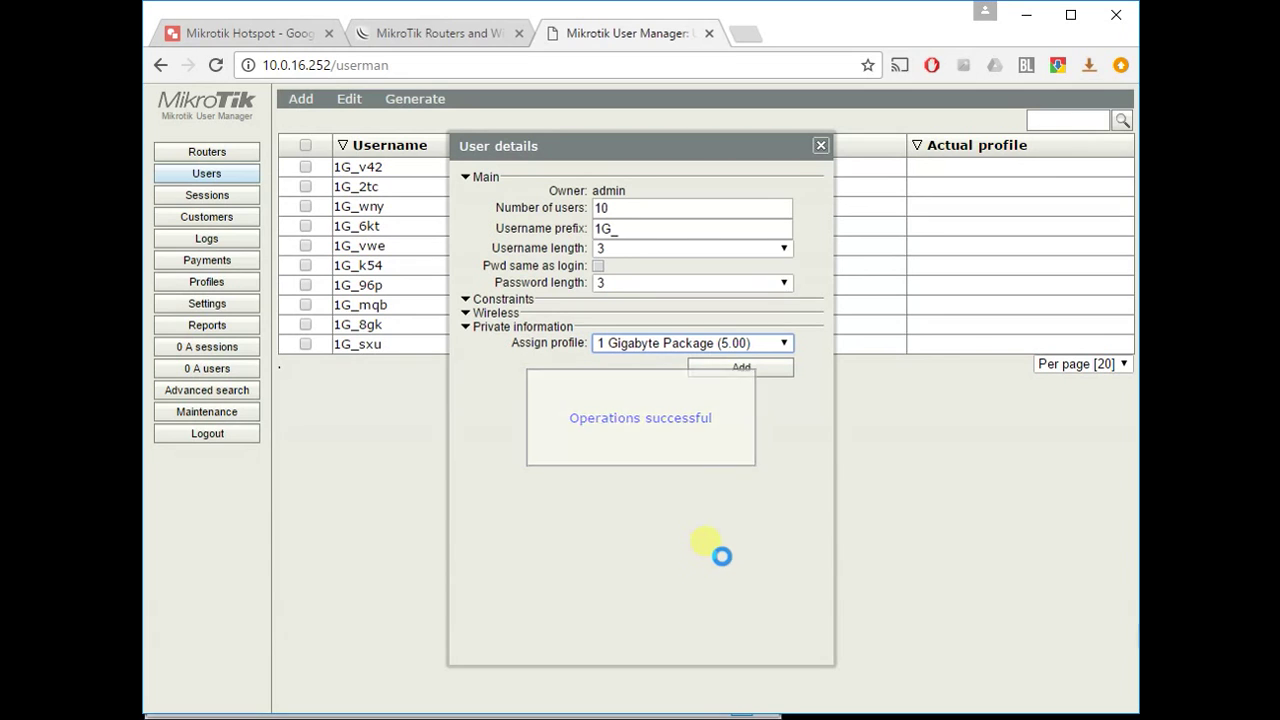
# - Inspect the first generated user's login name and password, then close its details
pyautogui.click(820, 146)
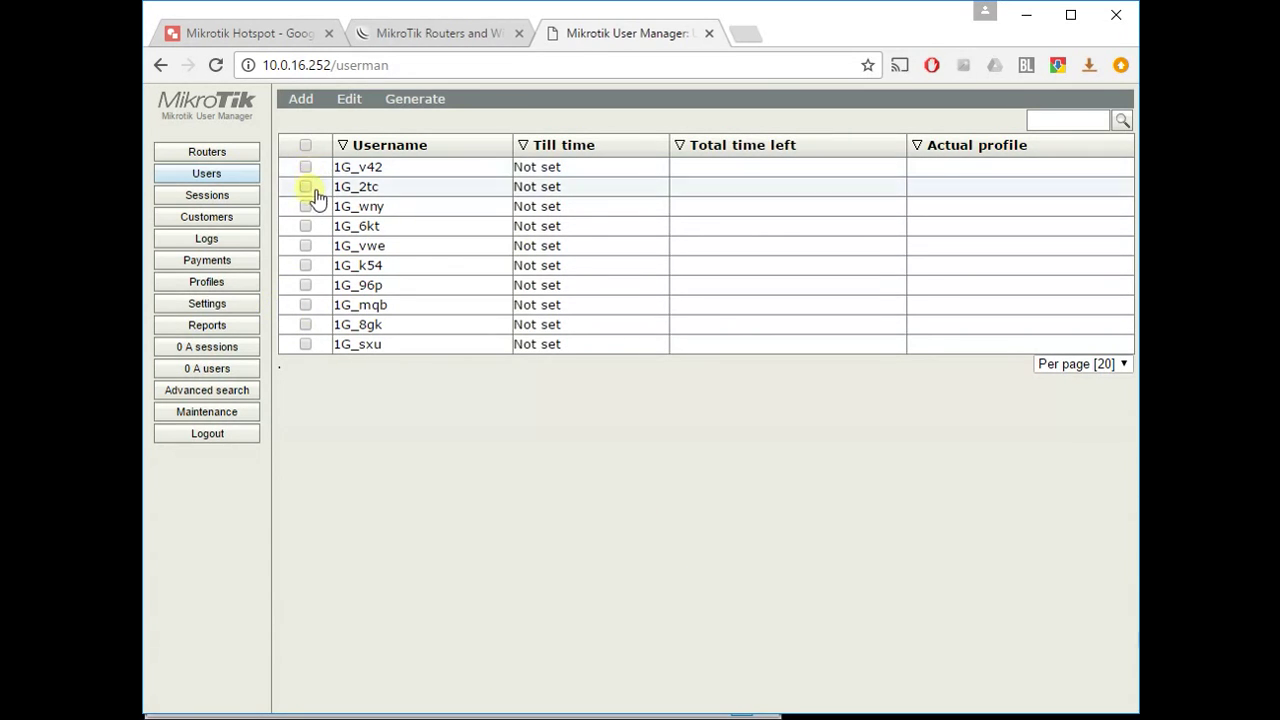
pyautogui.click(401, 167)
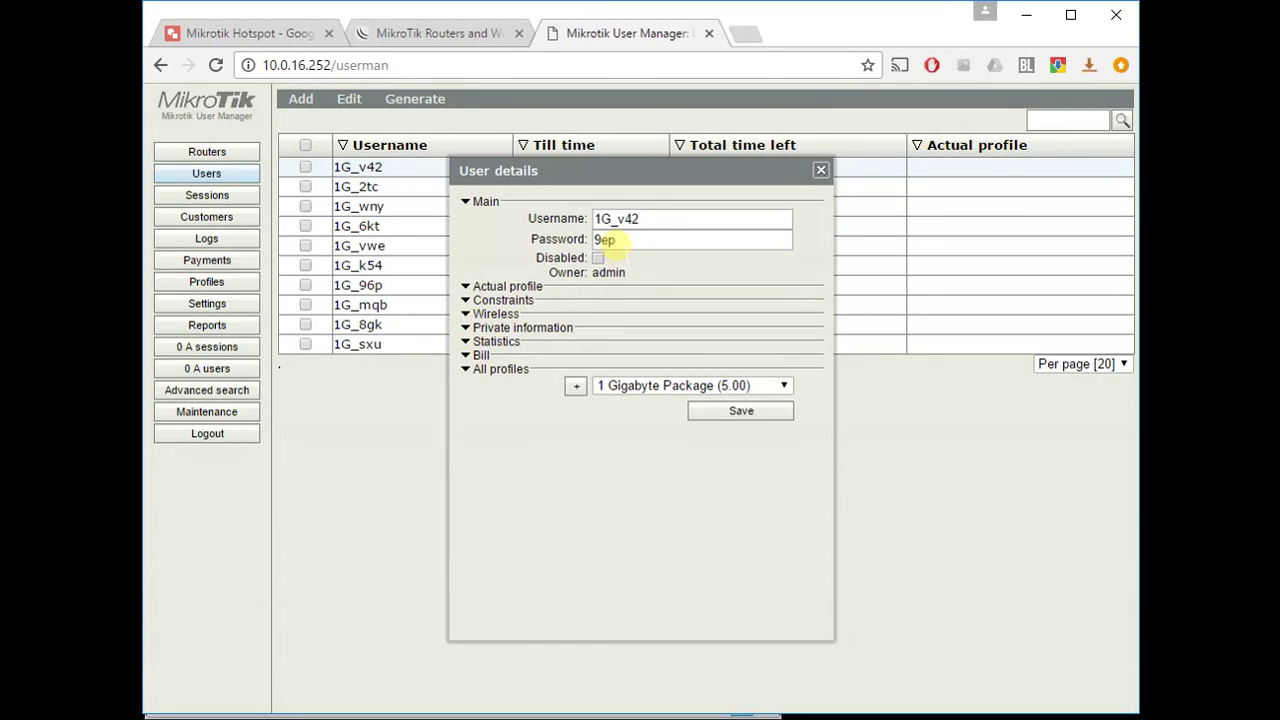
pyautogui.moveTo(660, 219); pyautogui.dragTo(552, 219)
pyautogui.moveTo(630, 240); pyautogui.dragTo(558, 248)
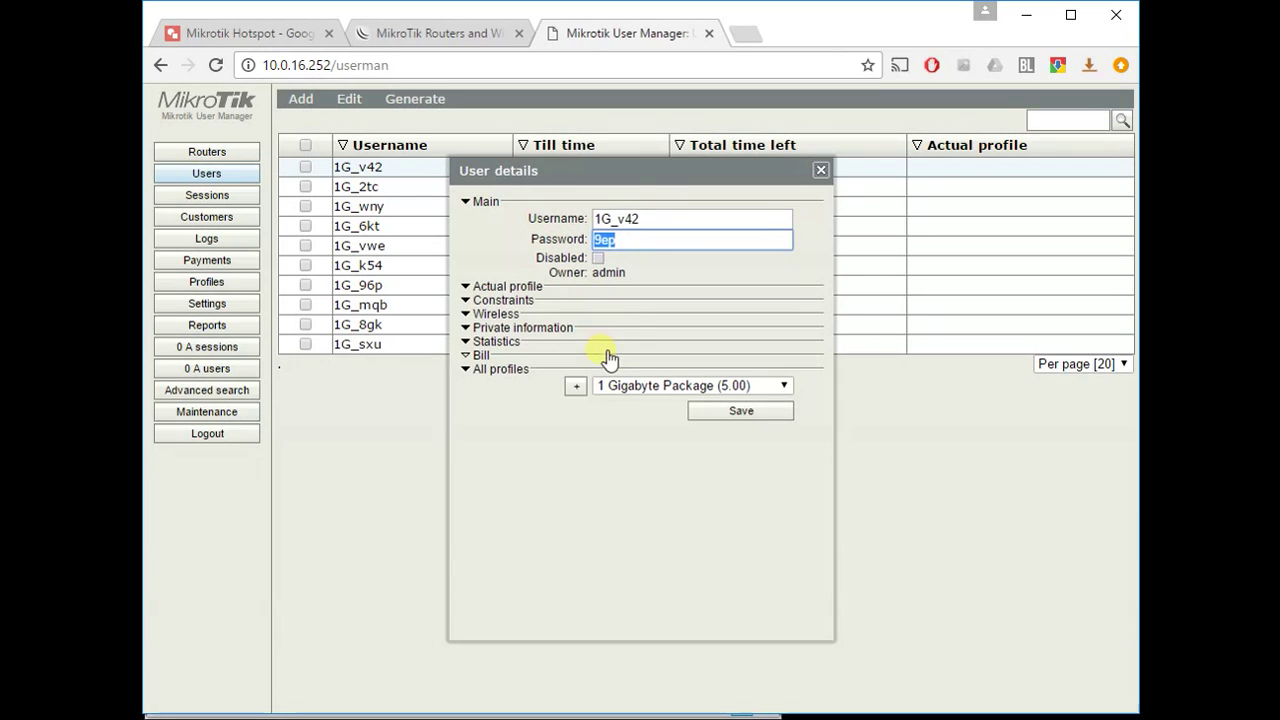
pyautogui.click(820, 171)
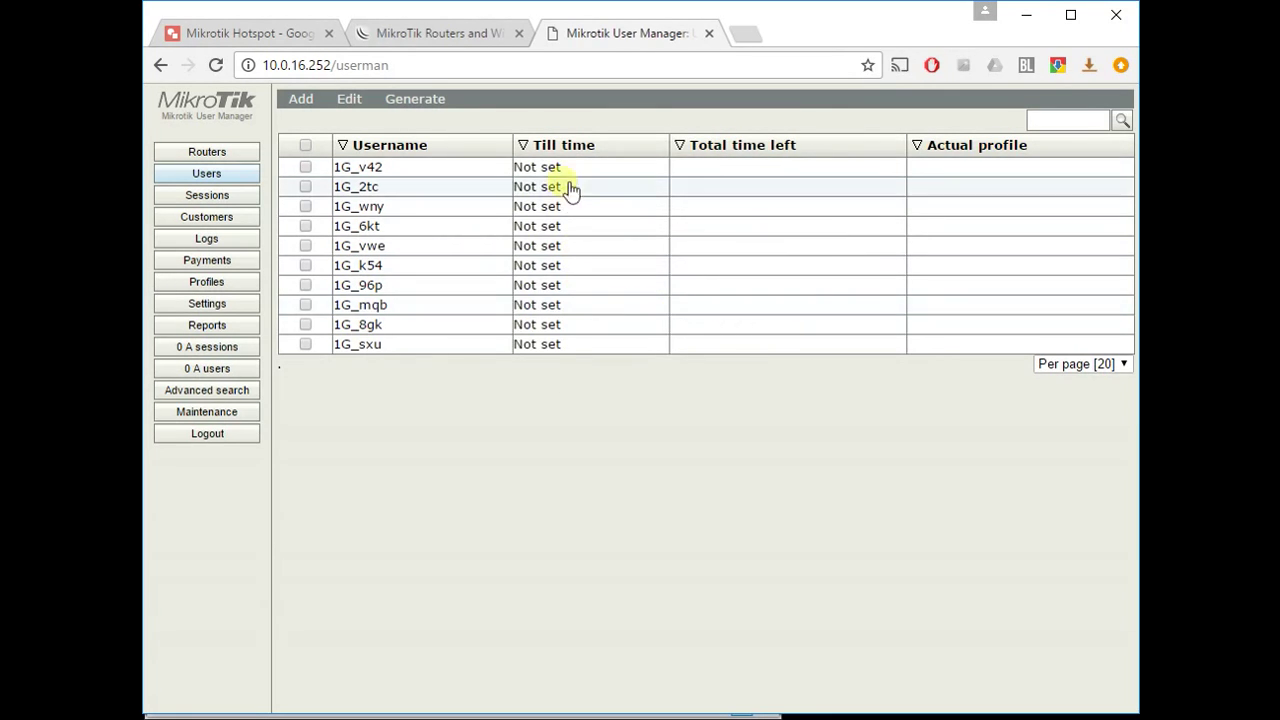